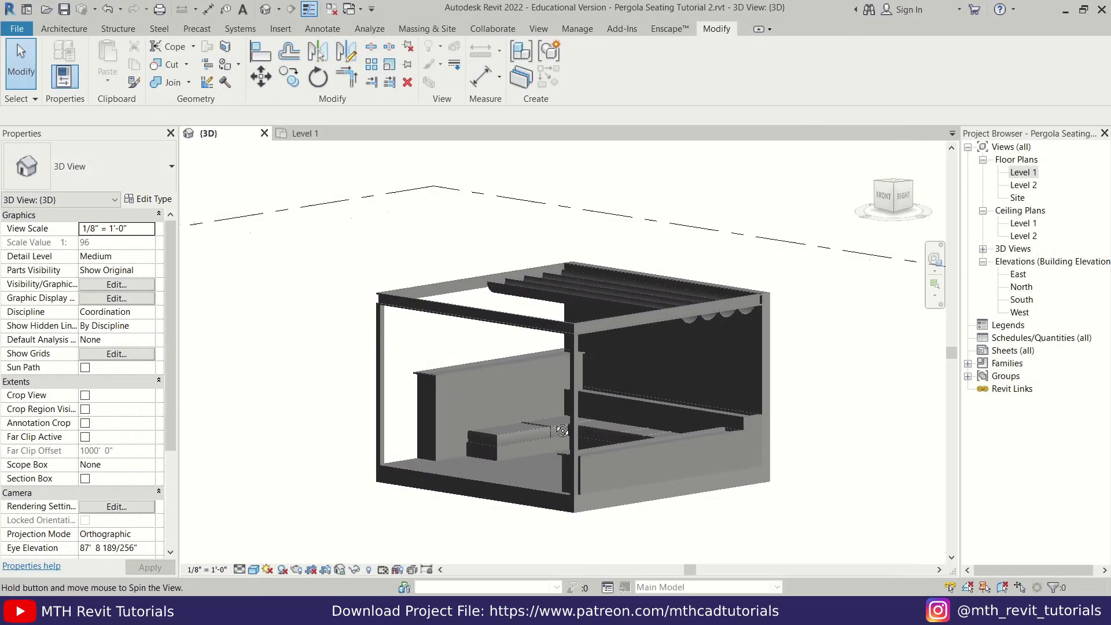
{"action": "middle_click_drag", "start_coordinate": [493, 436], "coordinate": [580, 540], "text": "shift"}
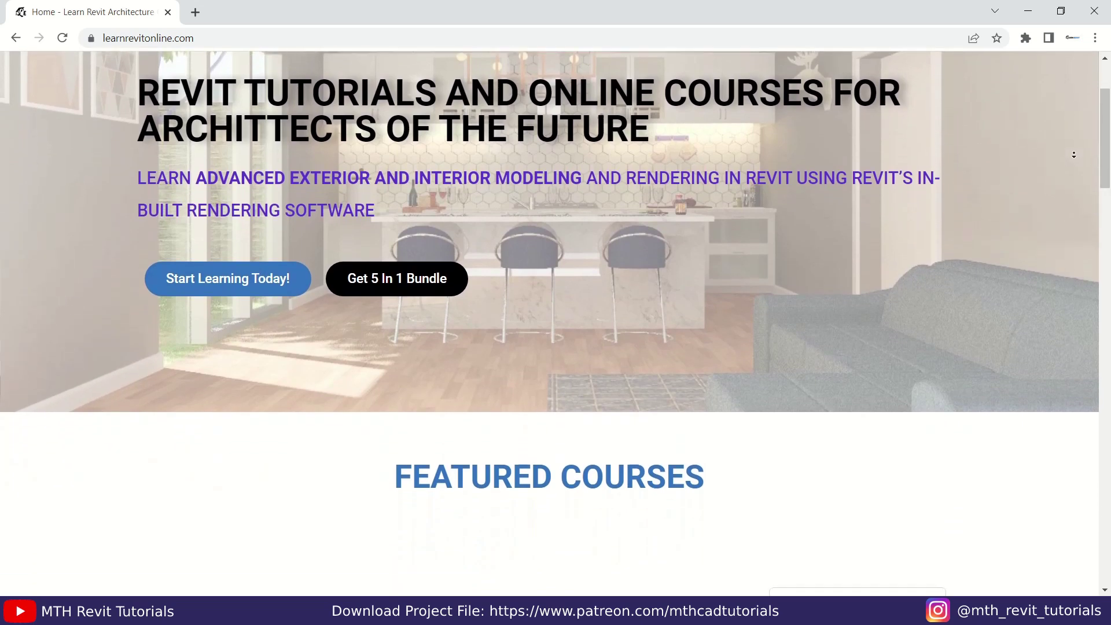
{"action": "scroll", "coordinate": [1074, 155], "scroll_direction": "down", "scroll_amount": 8}
{"action": "scroll", "coordinate": [1075, 155], "scroll_direction": "down", "scroll_amount": 10}
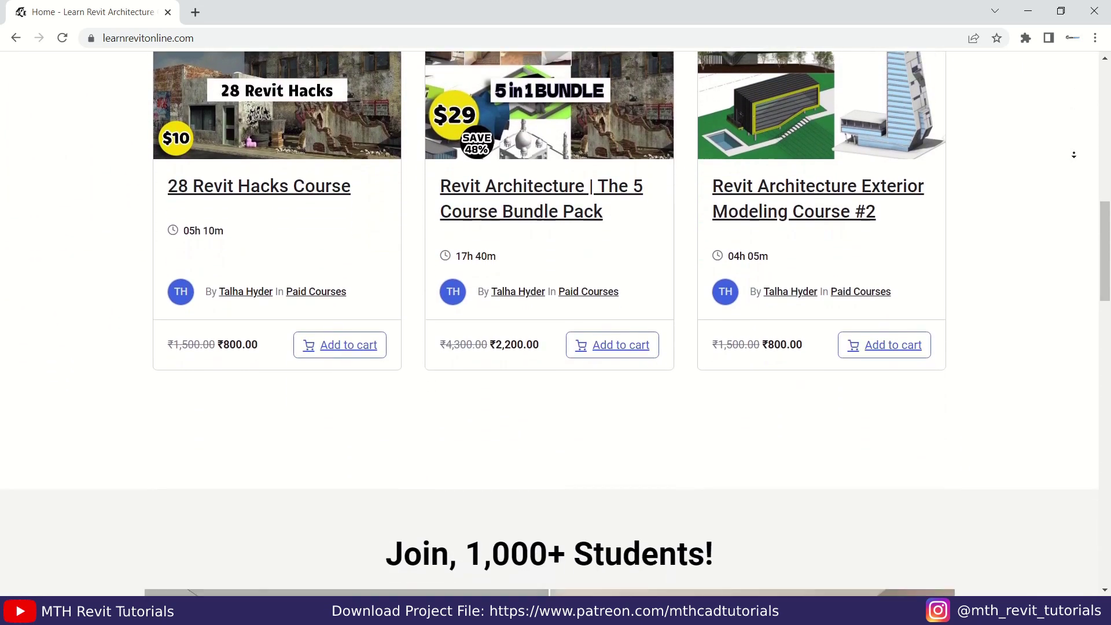
{"action": "scroll", "coordinate": [1074, 155], "scroll_direction": "down", "scroll_amount": 8}
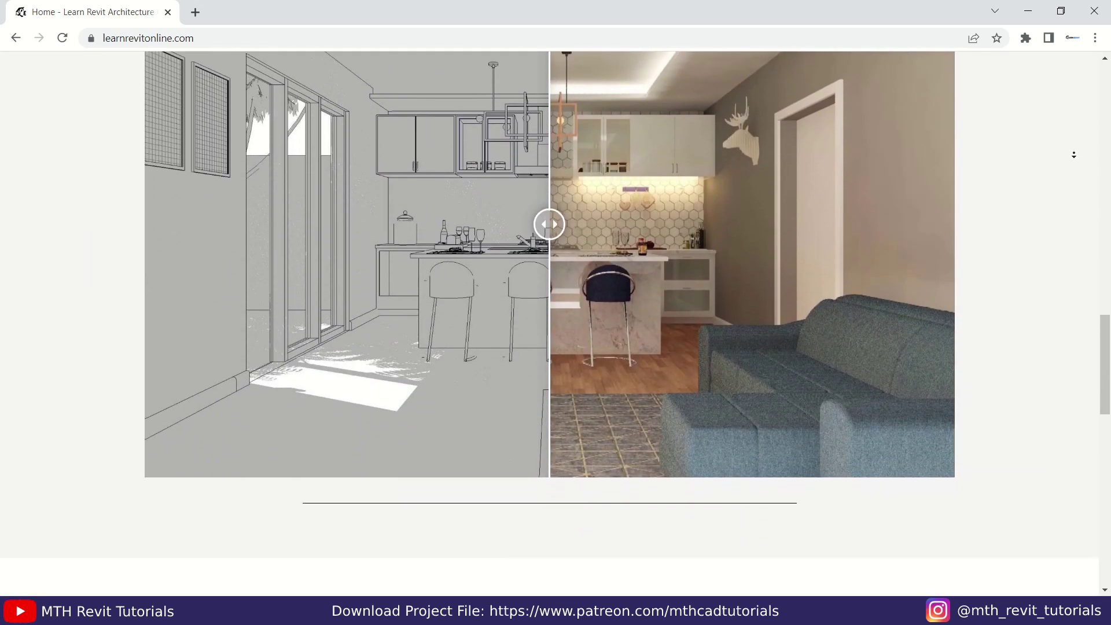
{"action": "scroll", "coordinate": [1075, 155], "scroll_direction": "down", "scroll_amount": 5}
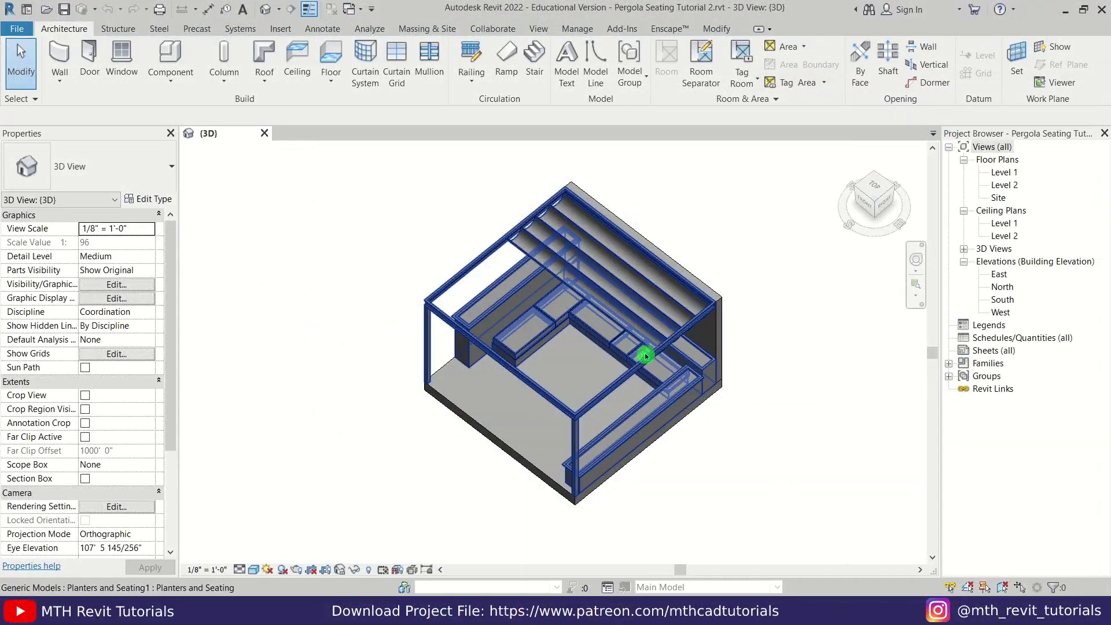
- Select the Planters and Seating model in the 3D view and open its type properties
{"action": "scroll", "coordinate": [647, 359], "scroll_direction": "up", "scroll_amount": 3}
{"action": "middle_click_drag", "start_coordinate": [646, 370], "coordinate": [612, 539], "text": "shift"}
{"action": "scroll", "coordinate": [675, 391], "scroll_direction": "down", "scroll_amount": 2}
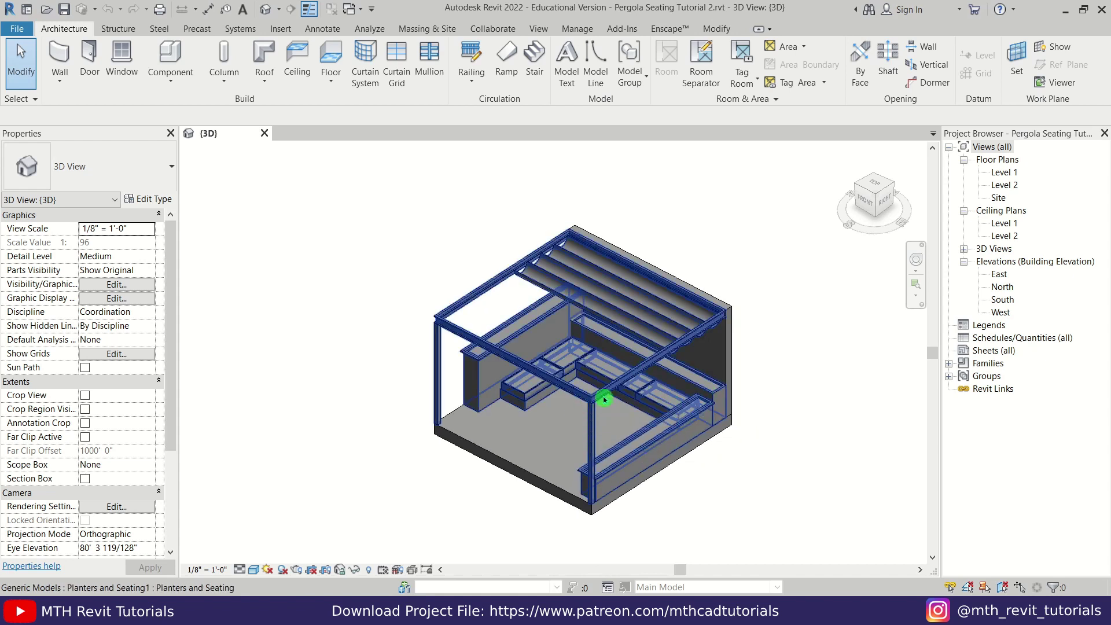
{"action": "scroll", "coordinate": [631, 345], "scroll_direction": "up", "scroll_amount": 2}
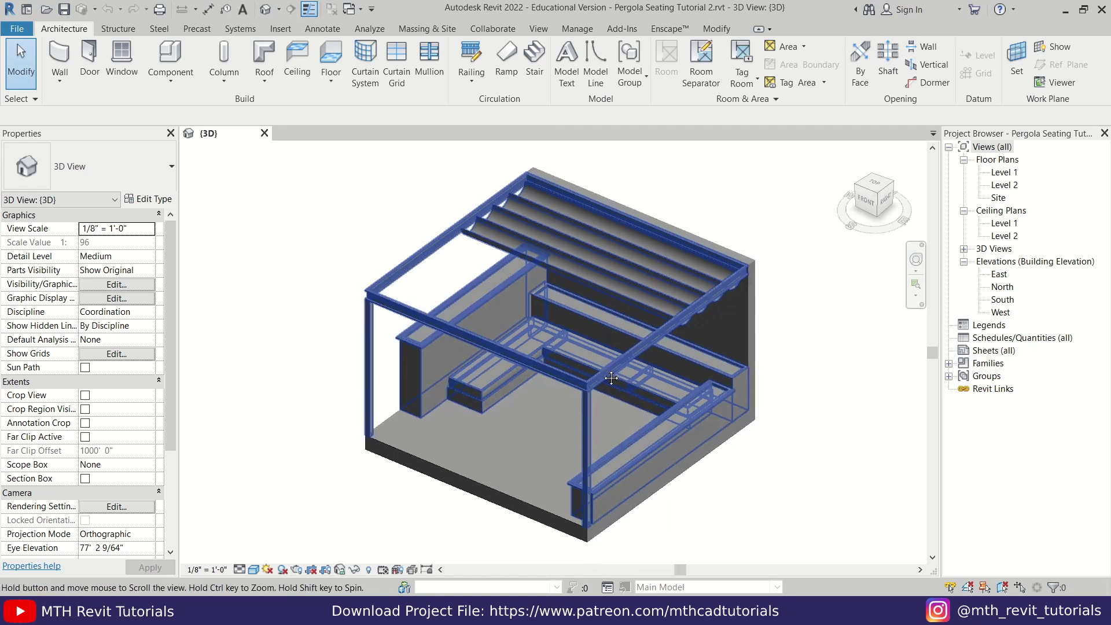
{"action": "scroll", "coordinate": [461, 312], "scroll_direction": "up", "scroll_amount": 2}
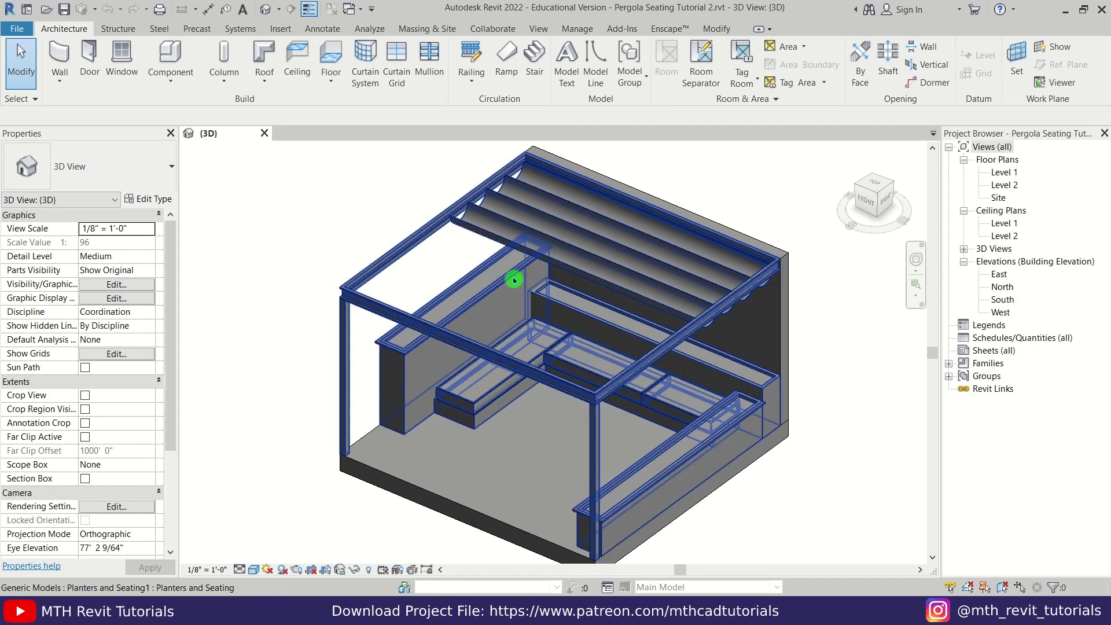
{"action": "left_click", "coordinate": [558, 274]}
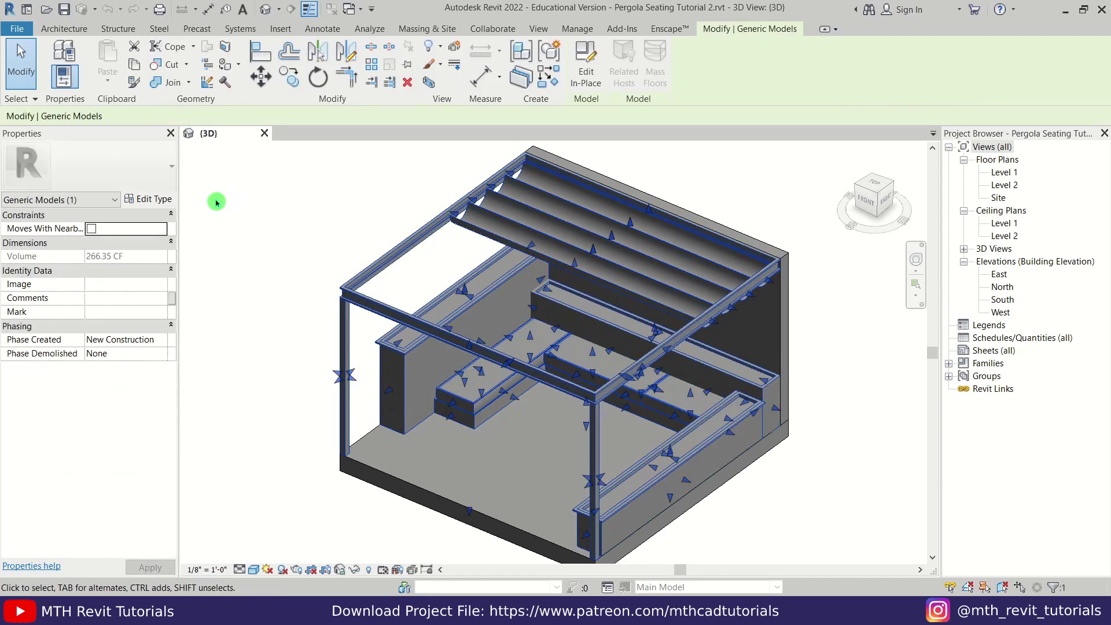
{"action": "left_click", "coordinate": [164, 203]}
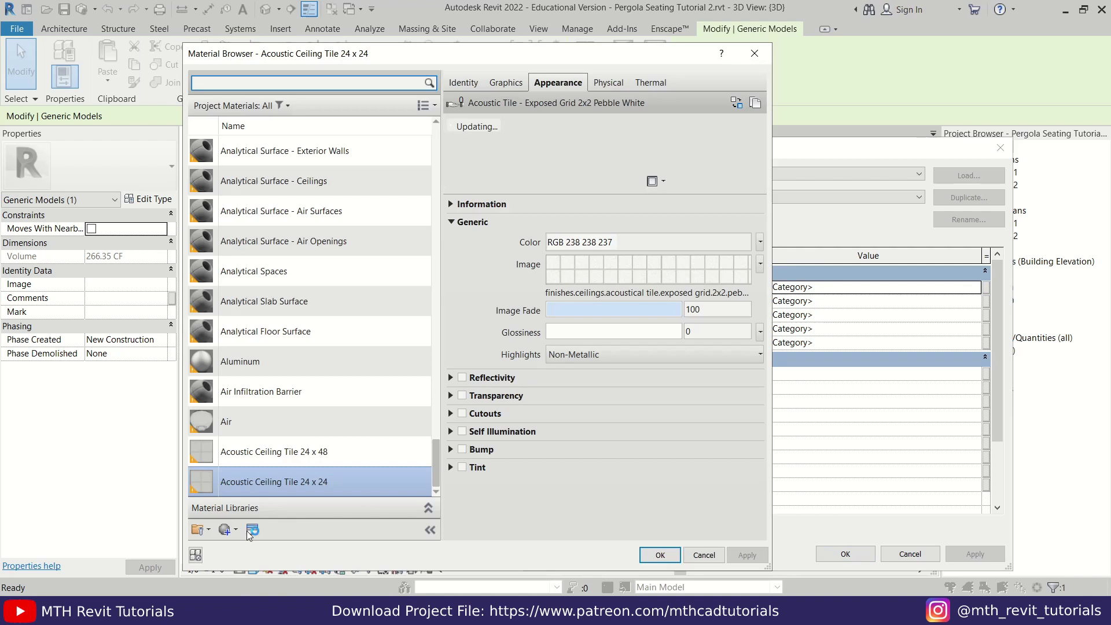
- Create a new material named "001 Cushion" and assign it to the Cushion parameter
{"action": "left_click", "coordinate": [236, 530]}
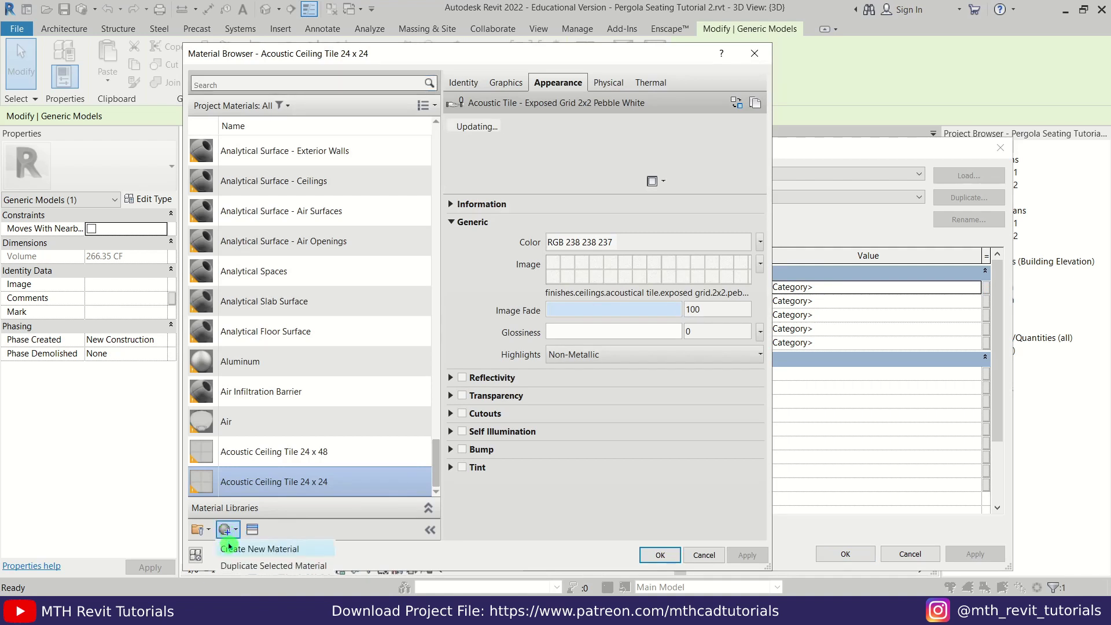
{"action": "left_click", "coordinate": [254, 545]}
{"action": "right_click", "coordinate": [287, 305]}
{"action": "left_click", "coordinate": [311, 346]}
{"action": "type", "text": "001"}
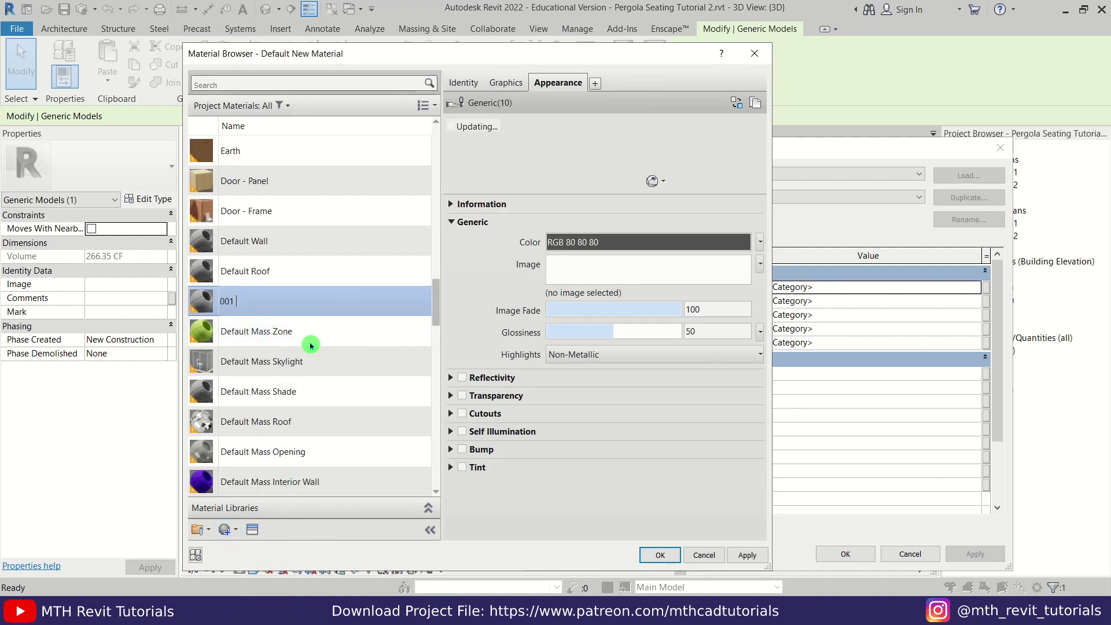
{"action": "type", "text": " Cushion"}
{"action": "key", "text": "Return"}
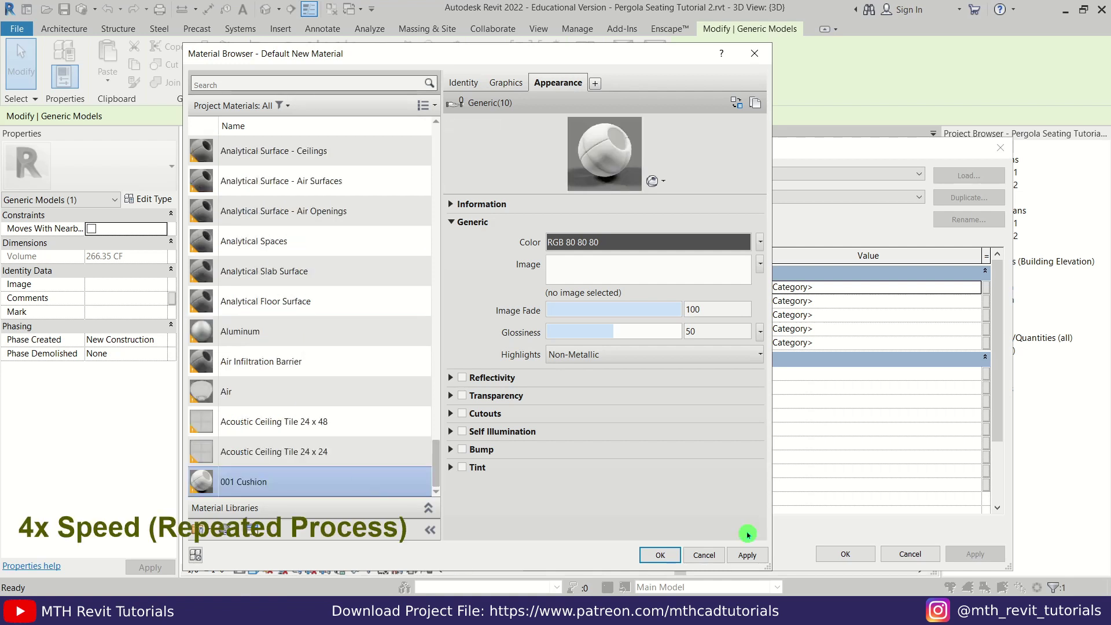
{"action": "left_click", "coordinate": [660, 555]}
- Create a new material named "002 Metal" and assign it to the Metal parameter
{"action": "left_click", "coordinate": [908, 300]}
{"action": "left_click", "coordinate": [977, 301]}
{"action": "left_click", "coordinate": [235, 530]}
{"action": "left_click", "coordinate": [255, 545]}
{"action": "left_click", "coordinate": [359, 313]}
{"action": "type", "text": "002 Metal"}
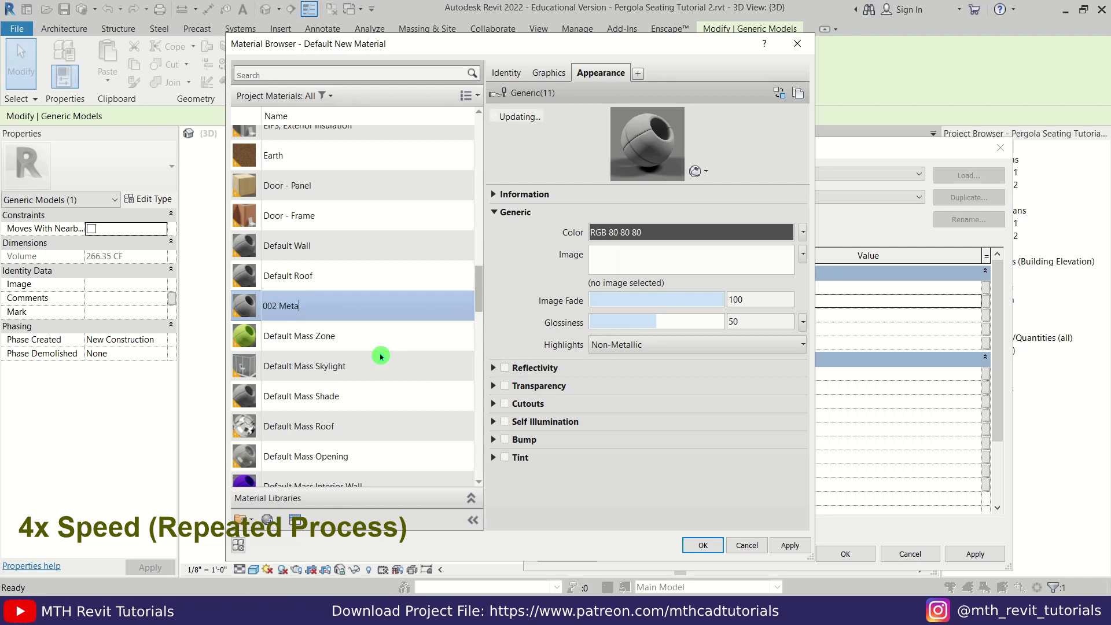
{"action": "left_click", "coordinate": [691, 550]}
{"action": "left_click", "coordinate": [702, 547]}
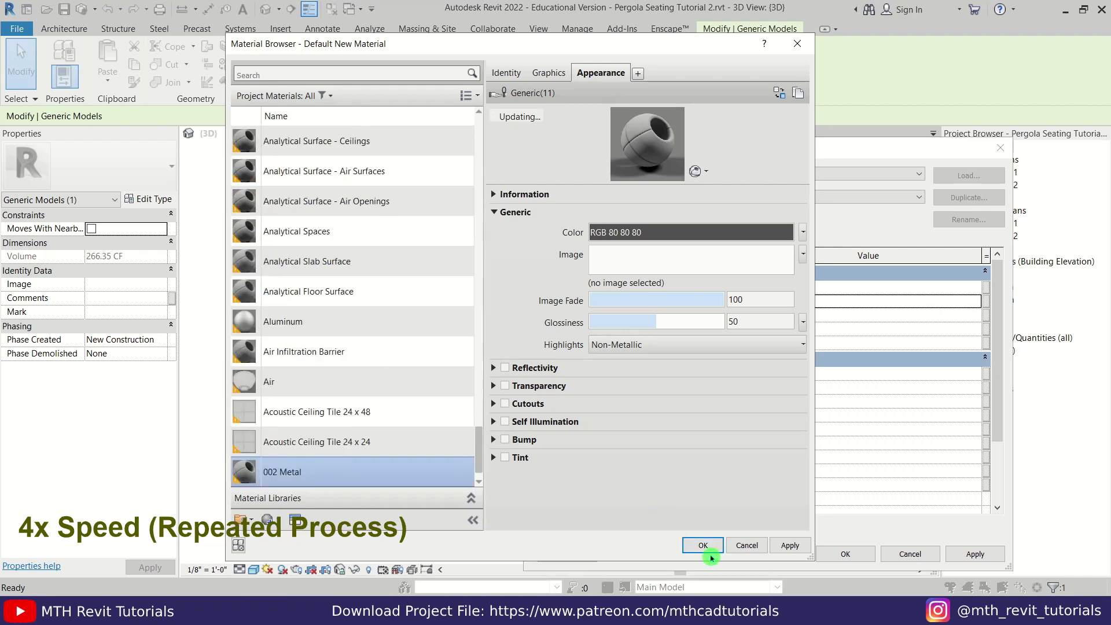
- Create a new material named "003 Planters" and assign it to the Planters parameter
{"action": "left_click", "coordinate": [980, 319]}
{"action": "left_click", "coordinate": [978, 317]}
{"action": "left_click", "coordinate": [267, 520]}
{"action": "left_click", "coordinate": [285, 534]}
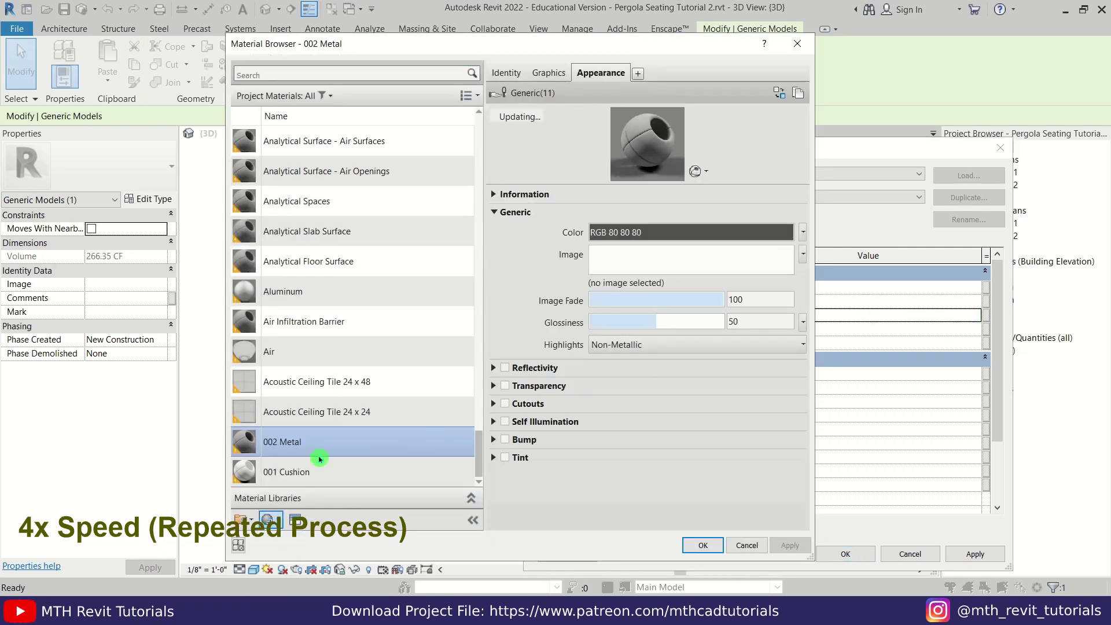
{"action": "right_click", "coordinate": [442, 314]}
{"action": "left_click", "coordinate": [491, 360]}
{"action": "type", "text": "003 Planters"}
{"action": "left_click", "coordinate": [703, 545]}
{"action": "left_click", "coordinate": [703, 546]}
- Create a new material named "004 Seating" and assign it to the Seating parameter
{"action": "left_click", "coordinate": [936, 336]}
{"action": "left_click", "coordinate": [977, 328]}
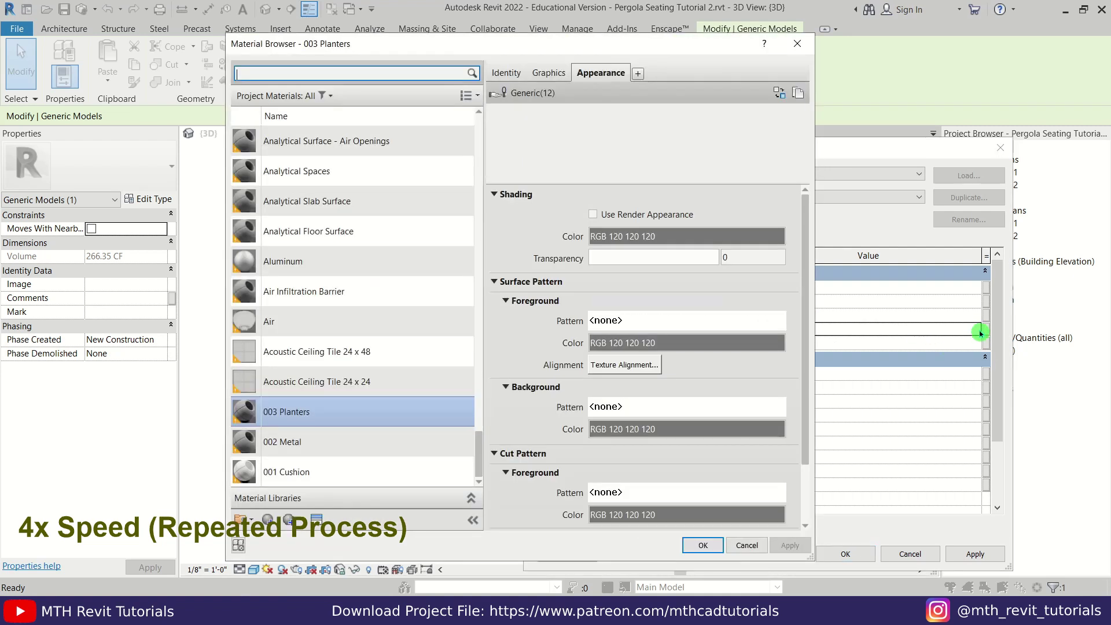
{"action": "left_click", "coordinate": [236, 531]}
{"action": "left_click", "coordinate": [254, 544]}
{"action": "left_click", "coordinate": [337, 418]}
{"action": "right_click", "coordinate": [288, 389]}
{"action": "left_click", "coordinate": [302, 451]}
{"action": "left_click", "coordinate": [268, 520]}
{"action": "left_click", "coordinate": [274, 539]}
{"action": "left_click", "coordinate": [323, 325]}
{"action": "right_click", "coordinate": [316, 305]}
{"action": "left_click", "coordinate": [352, 342]}
{"action": "type", "text": "Seating"}
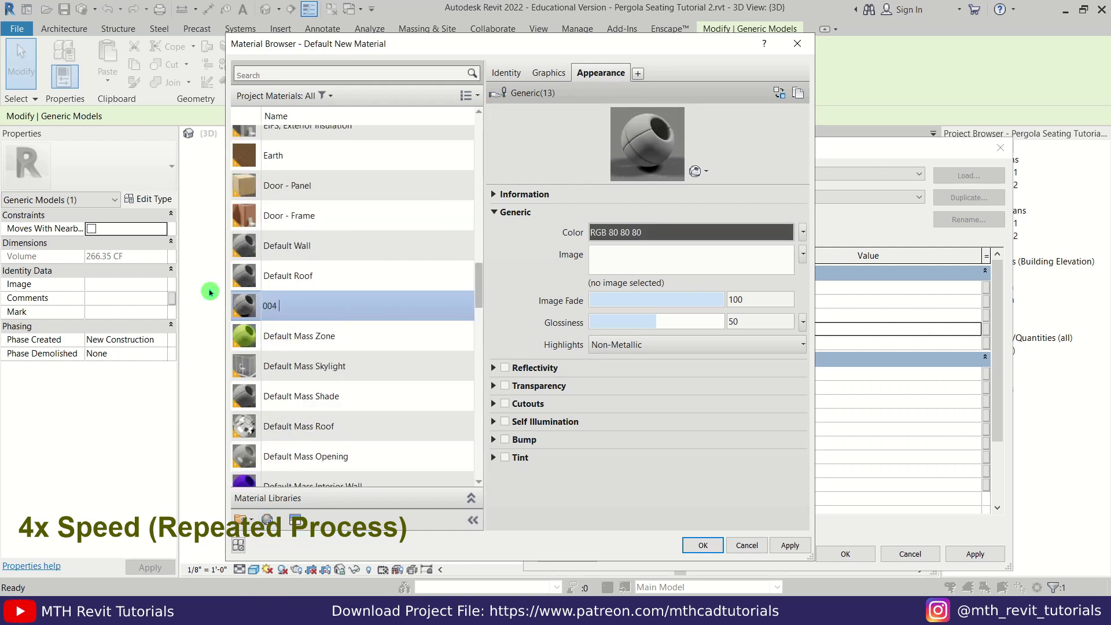
{"action": "key", "text": "Return"}
{"action": "left_click", "coordinate": [703, 545]}
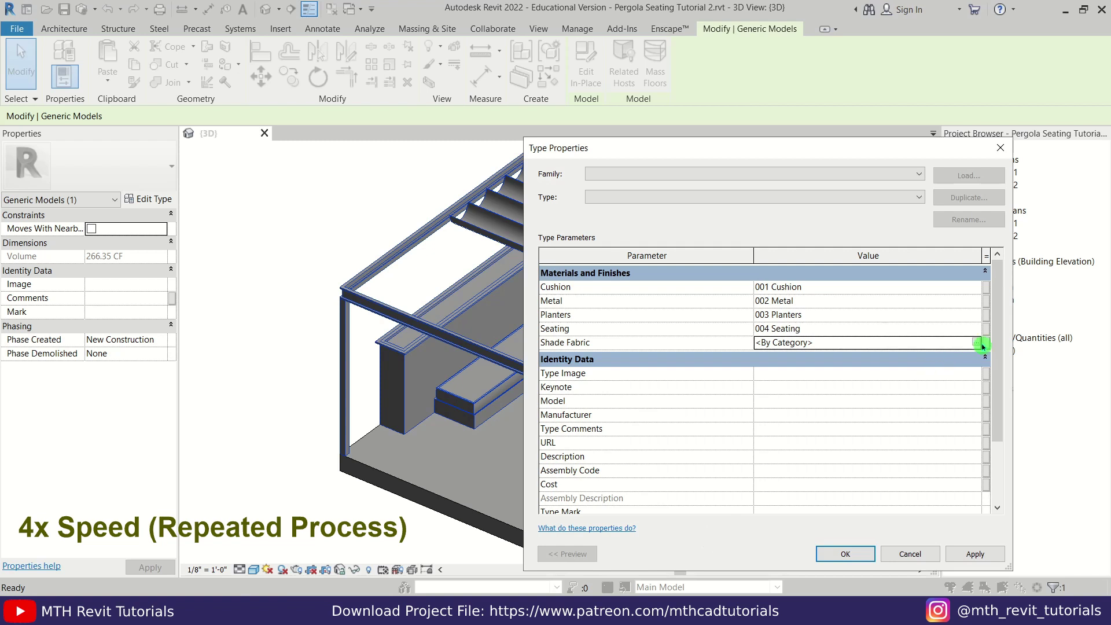
- Create a new material named "005 Shade Fabric", assign it to the Shade Fabric parameter and accept the type properties
{"action": "left_click", "coordinate": [983, 346]}
{"action": "left_click", "coordinate": [269, 519]}
{"action": "left_click", "coordinate": [289, 540]}
{"action": "right_click", "coordinate": [303, 312]}
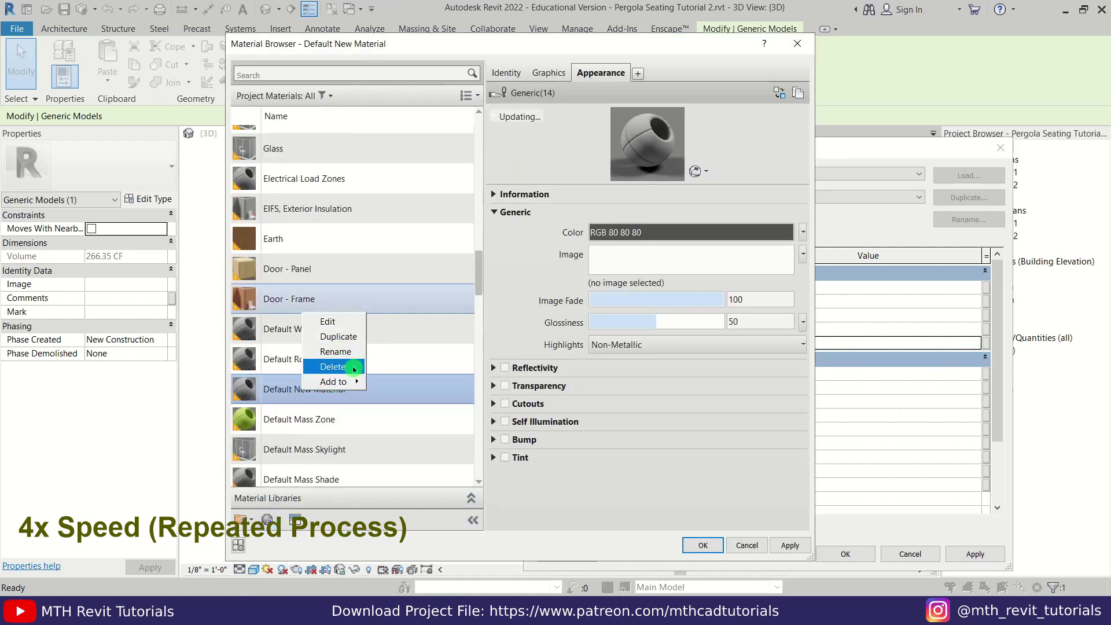
{"action": "left_click", "coordinate": [356, 353]}
{"action": "type", "text": "005 Fabric"}
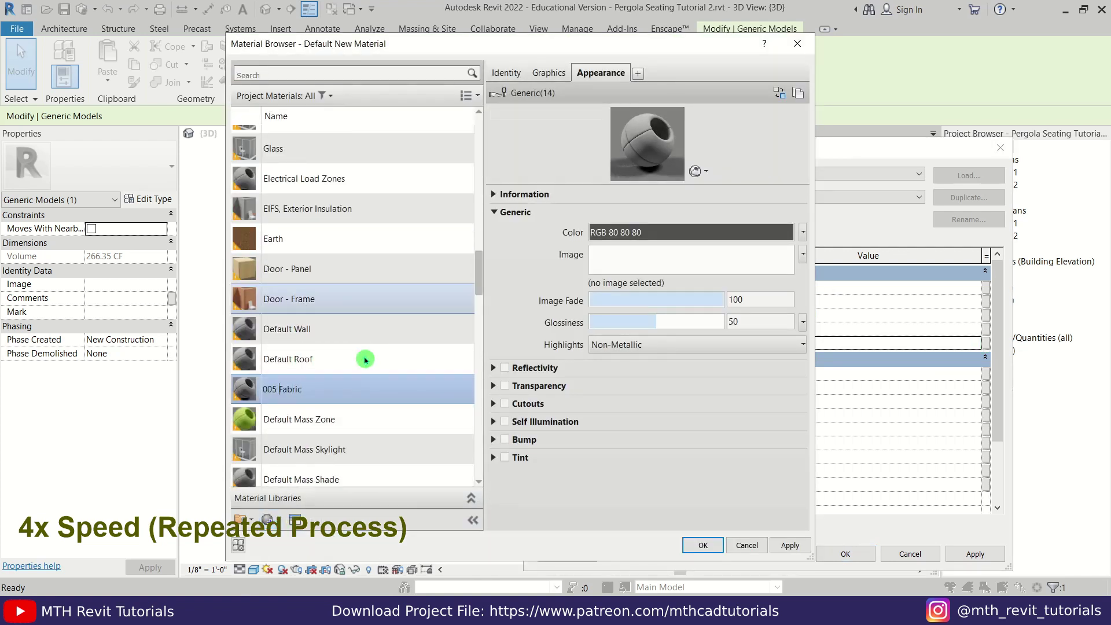
{"action": "key", "text": "Return"}
{"action": "left_click", "coordinate": [709, 549]}
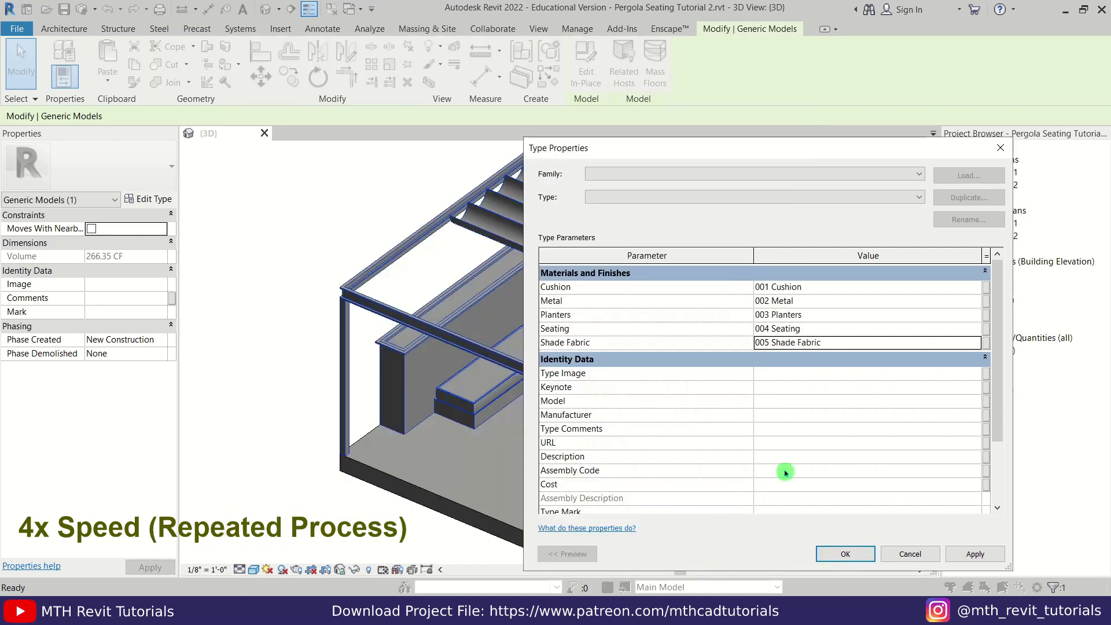
{"action": "left_click", "coordinate": [846, 550]}
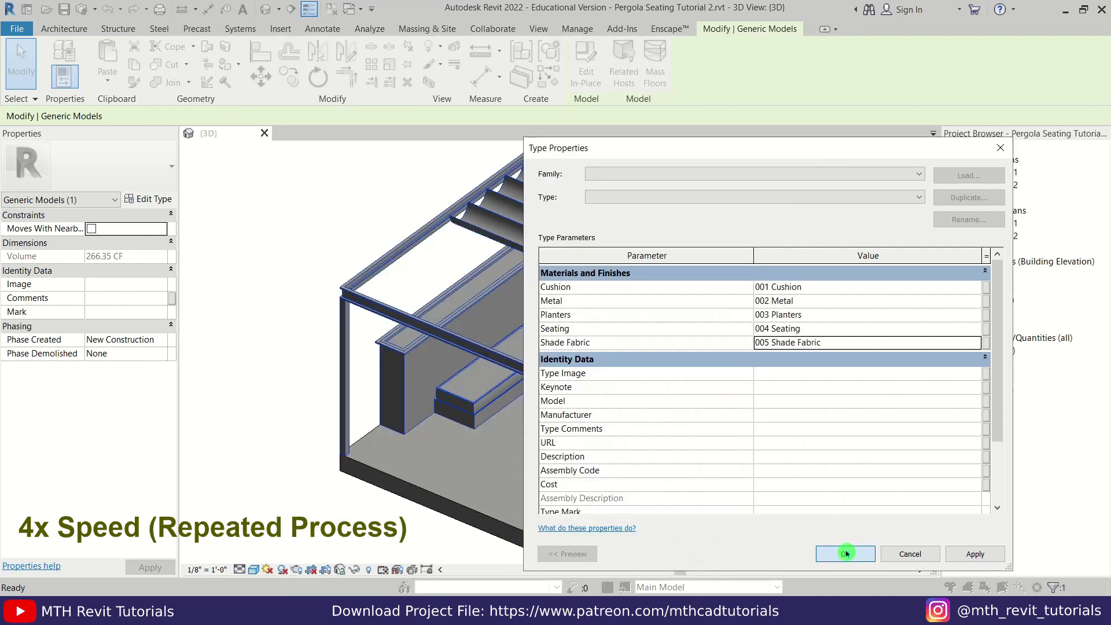
- Deselect the pergola seating model and start Enscape to render the 3D view live
{"action": "middle_click_drag", "start_coordinate": [579, 394], "coordinate": [553, 444], "text": "shift"}
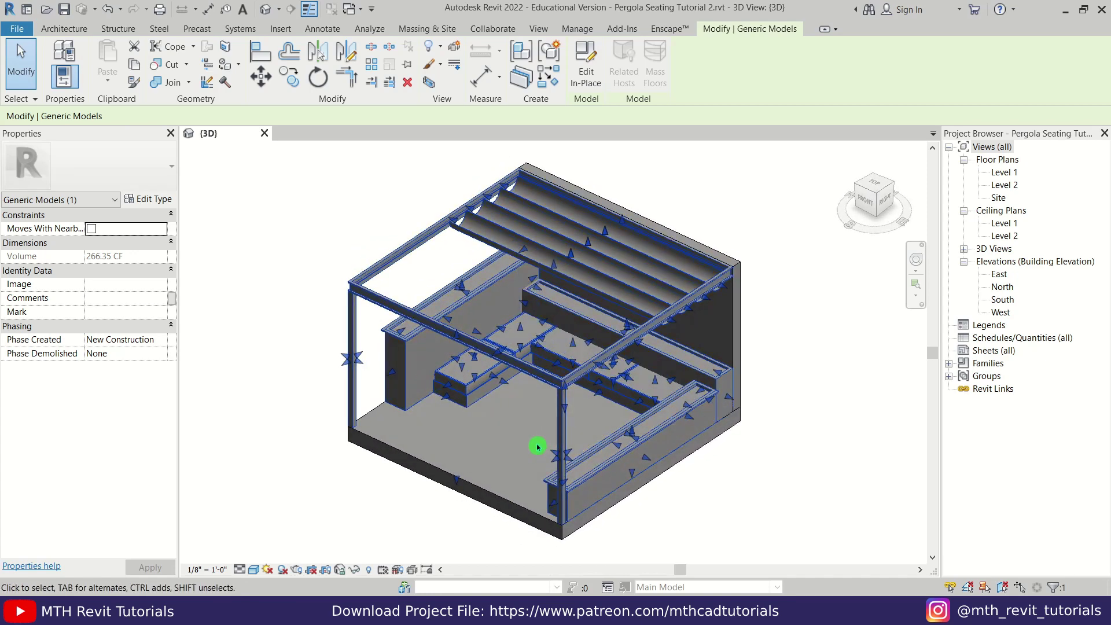
{"action": "left_click", "coordinate": [725, 478]}
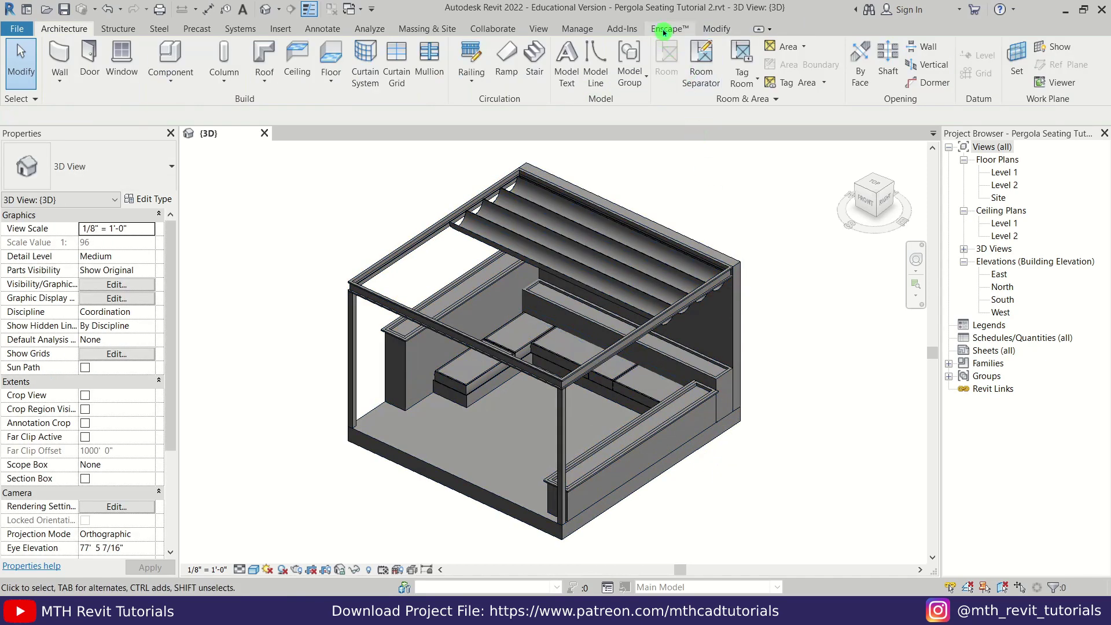
{"action": "left_click", "coordinate": [649, 34]}
{"action": "left_click", "coordinate": [25, 65]}
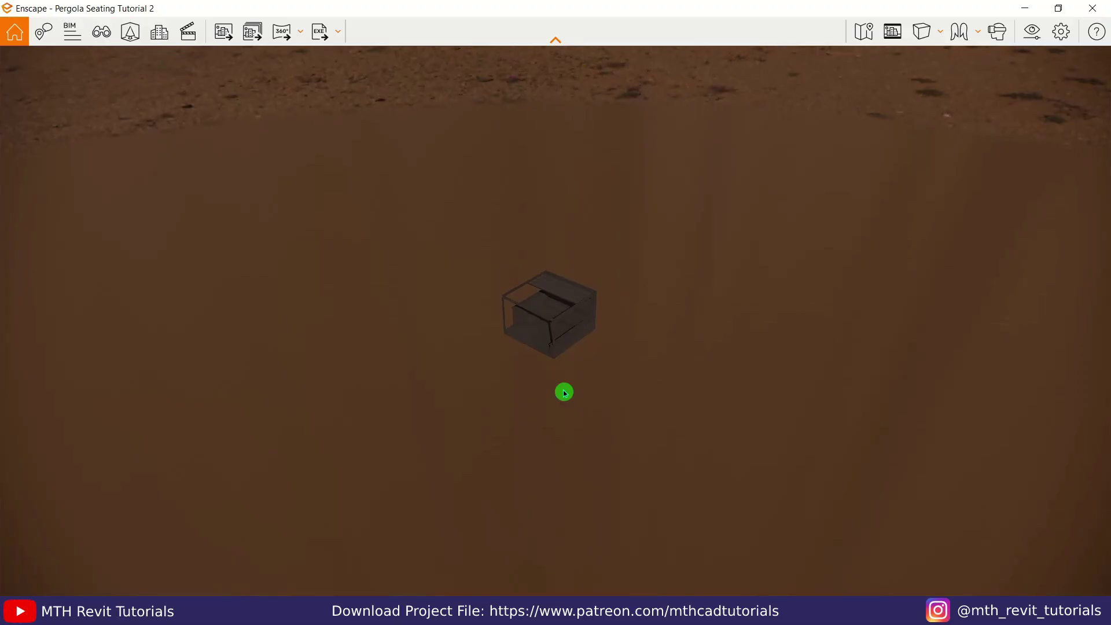
{"action": "left_click_drag", "start_coordinate": [564, 393], "coordinate": [573, 362]}
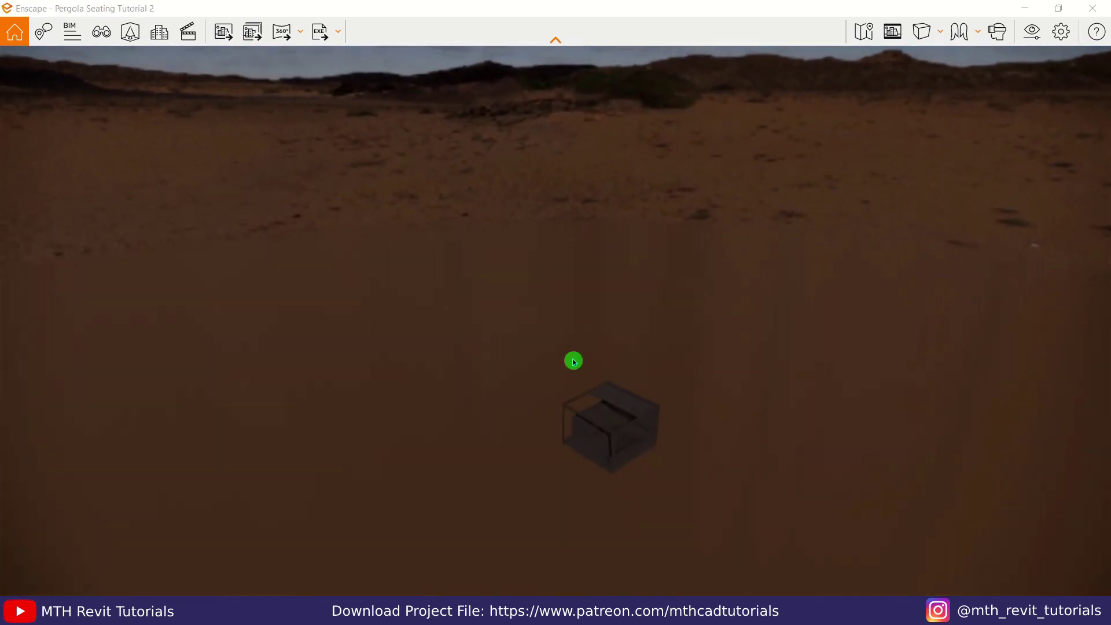
- Reset the Custom Preset in Enscape's visual settings to its defaults and close the settings
{"action": "left_click", "coordinate": [1040, 44]}
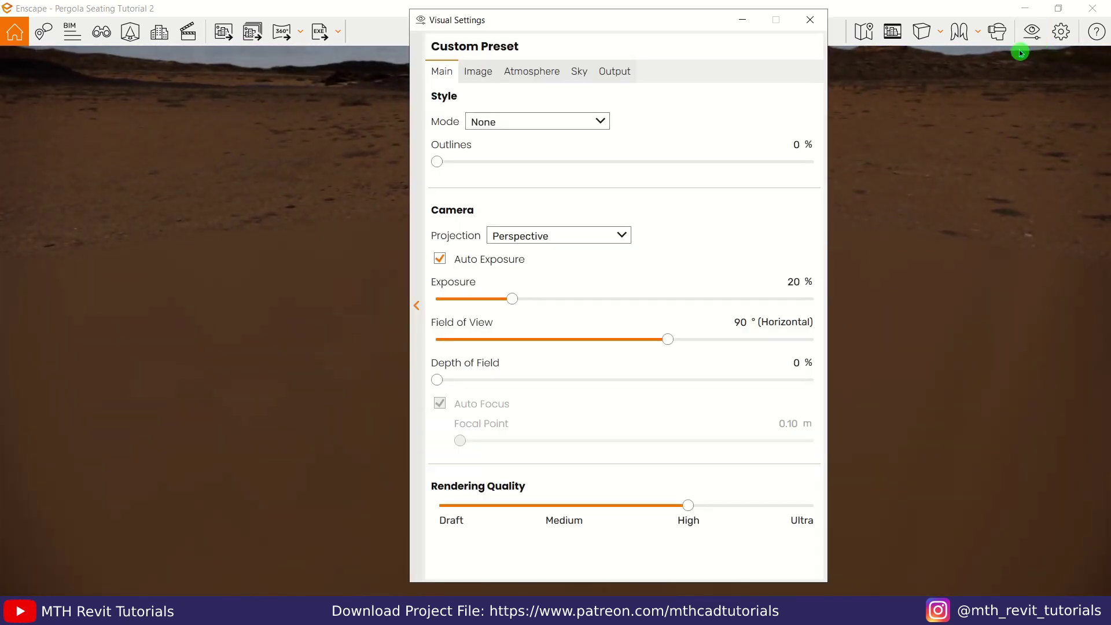
{"action": "left_click", "coordinate": [416, 306]}
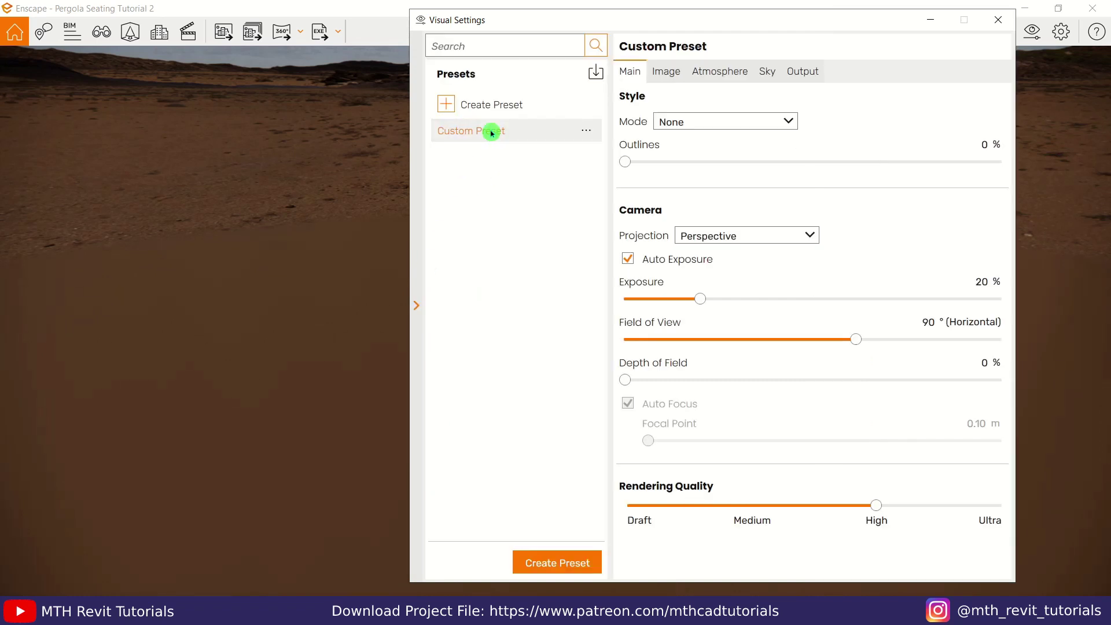
{"action": "right_click", "coordinate": [515, 137]}
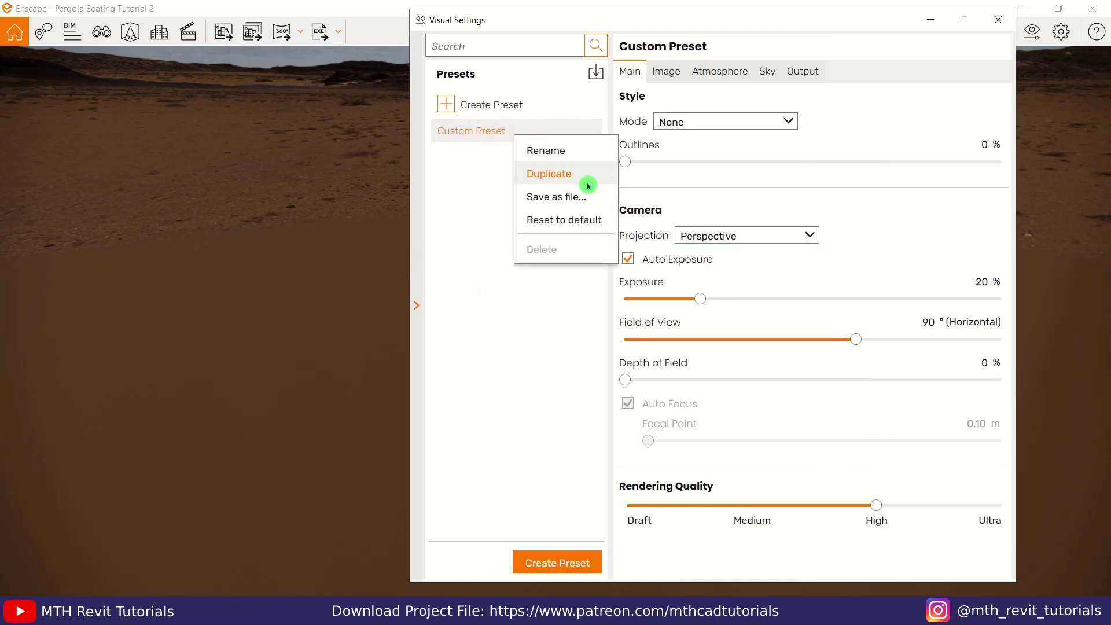
{"action": "left_click", "coordinate": [578, 230]}
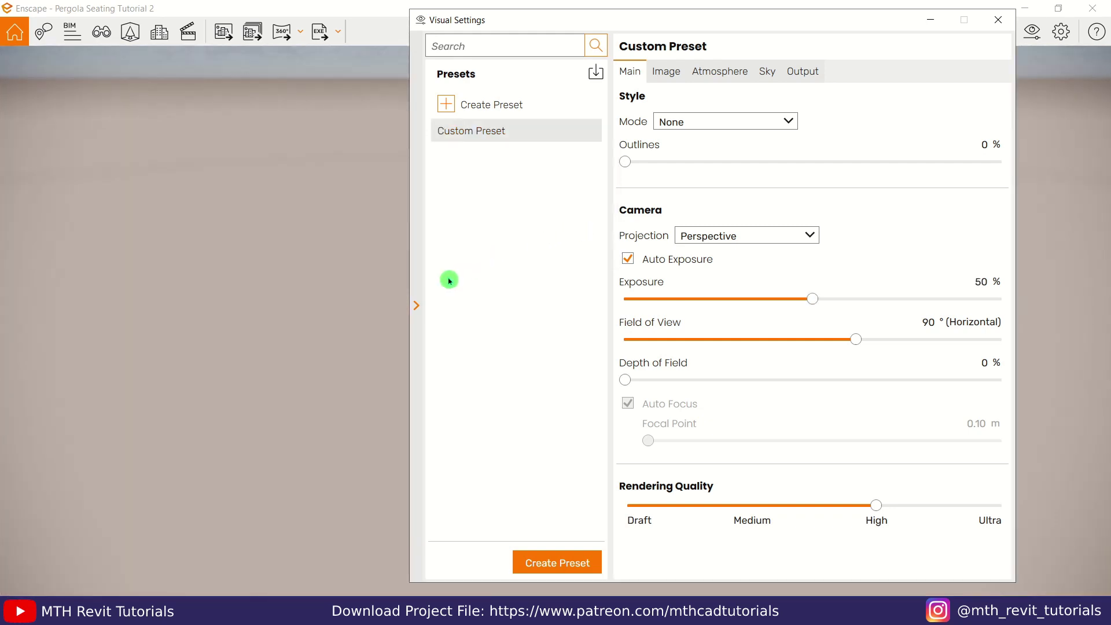
{"action": "left_click", "coordinate": [416, 307]}
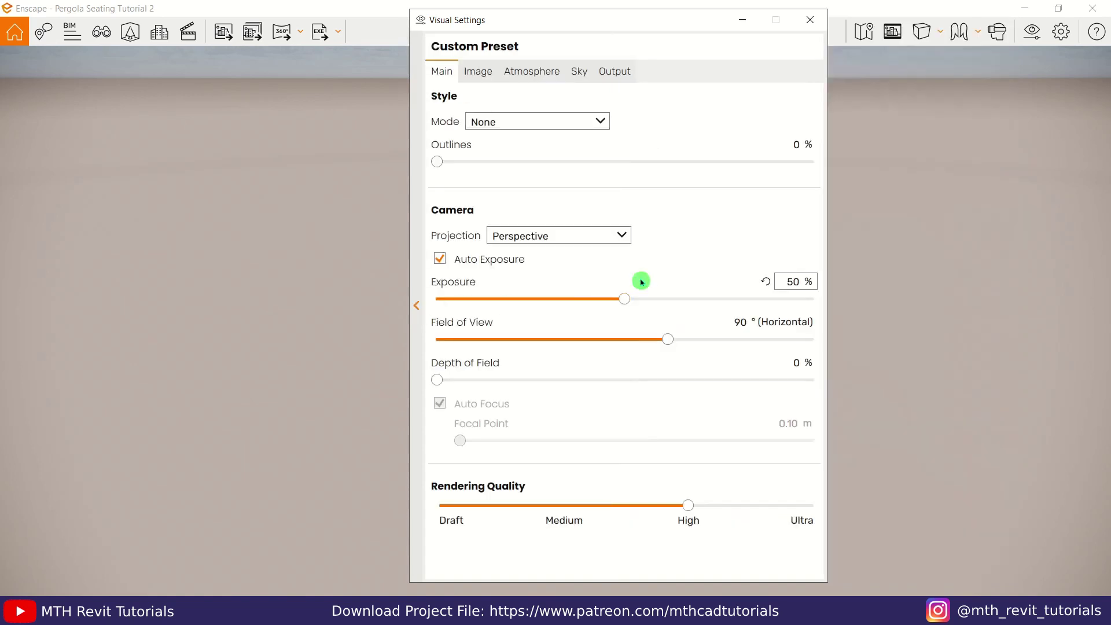
{"action": "left_click", "coordinate": [808, 21]}
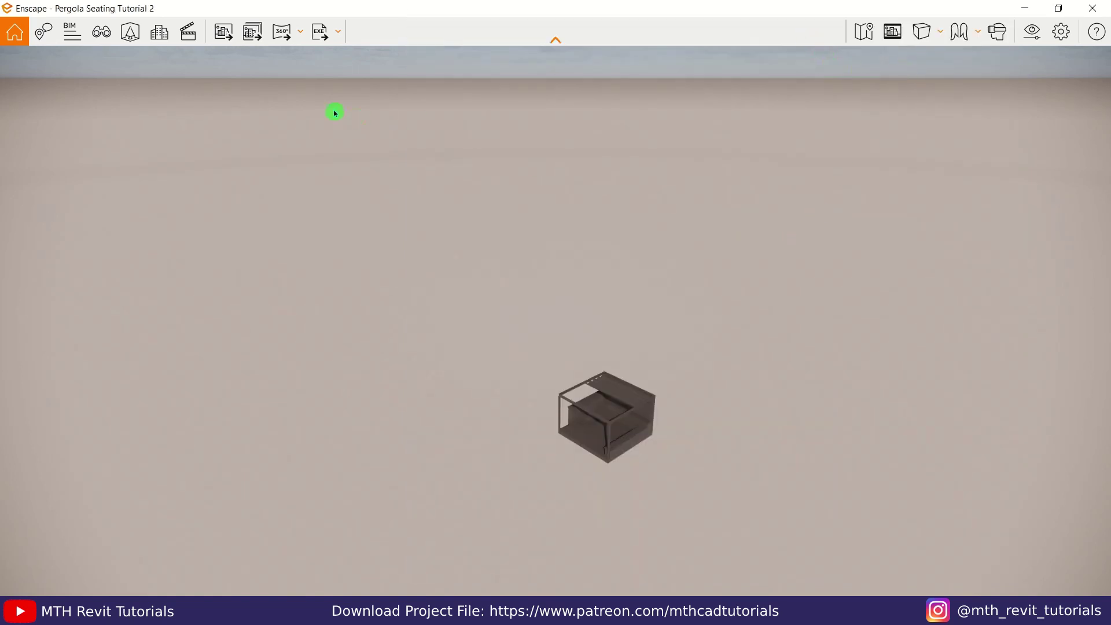
- Restore and narrow the Enscape window so it sits beside the Revit model view, and open the Enscape window settings
{"action": "double_click", "coordinate": [334, 11]}
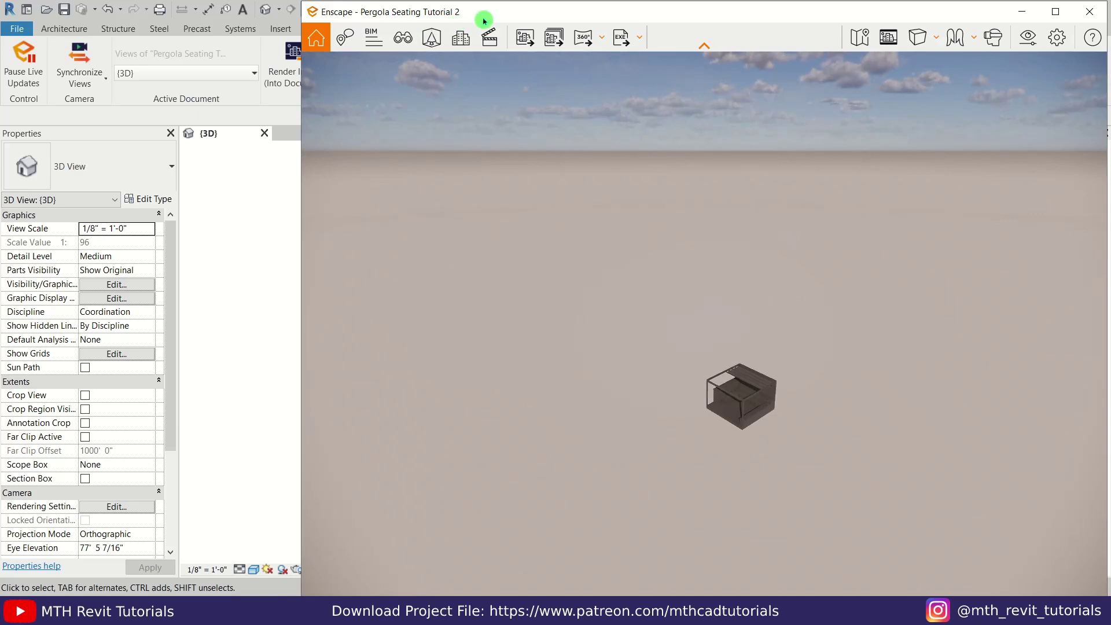
{"action": "left_click_drag", "start_coordinate": [299, 256], "coordinate": [628, 255]}
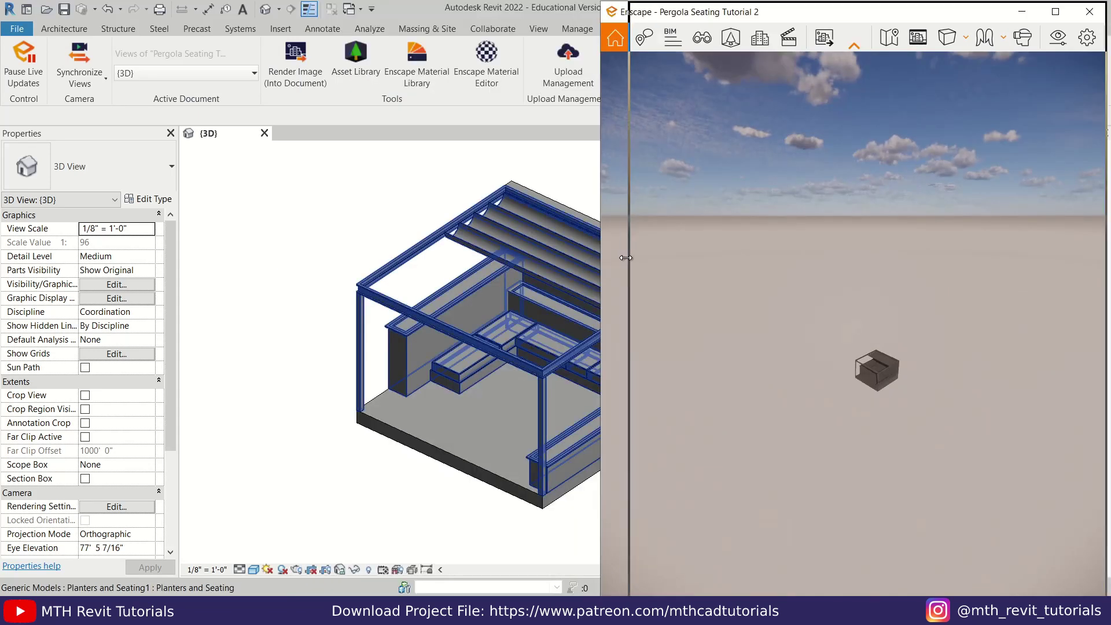
{"action": "left_click", "coordinate": [951, 194]}
{"action": "left_click", "coordinate": [1100, 37]}
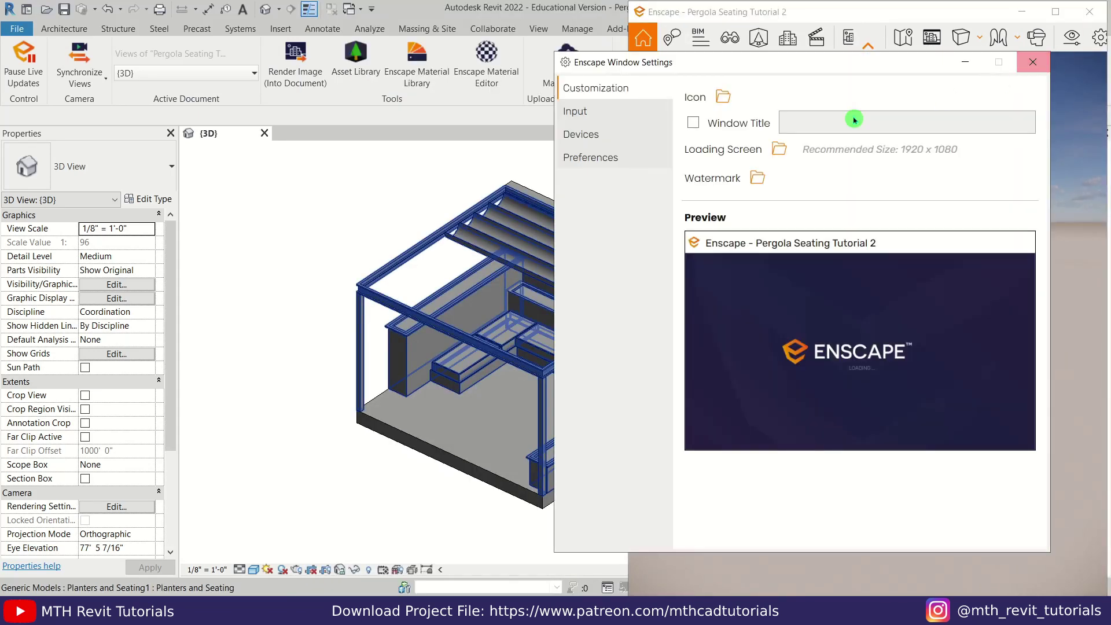
- Check the preference for pinning the Enscape window on top of the host application, leave it off and close the window settings
{"action": "left_click", "coordinate": [610, 165]}
{"action": "mouse_move", "coordinate": [796, 132]}
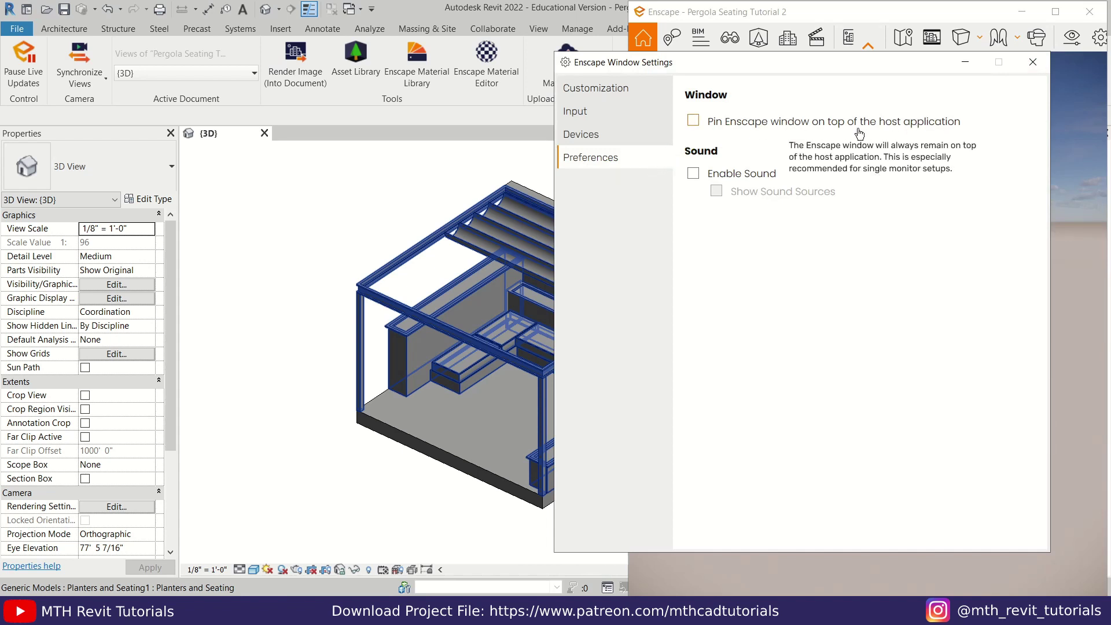
{"action": "left_click", "coordinate": [678, 132]}
{"action": "left_click", "coordinate": [641, 138]}
{"action": "mouse_move", "coordinate": [725, 72]}
{"action": "left_mouse_down"}
{"action": "mouse_move", "coordinate": [599, 163]}
{"action": "mouse_move", "coordinate": [696, 85]}
{"action": "left_mouse_up"}
{"action": "left_click", "coordinate": [648, 88]}
{"action": "left_click", "coordinate": [524, 58]}
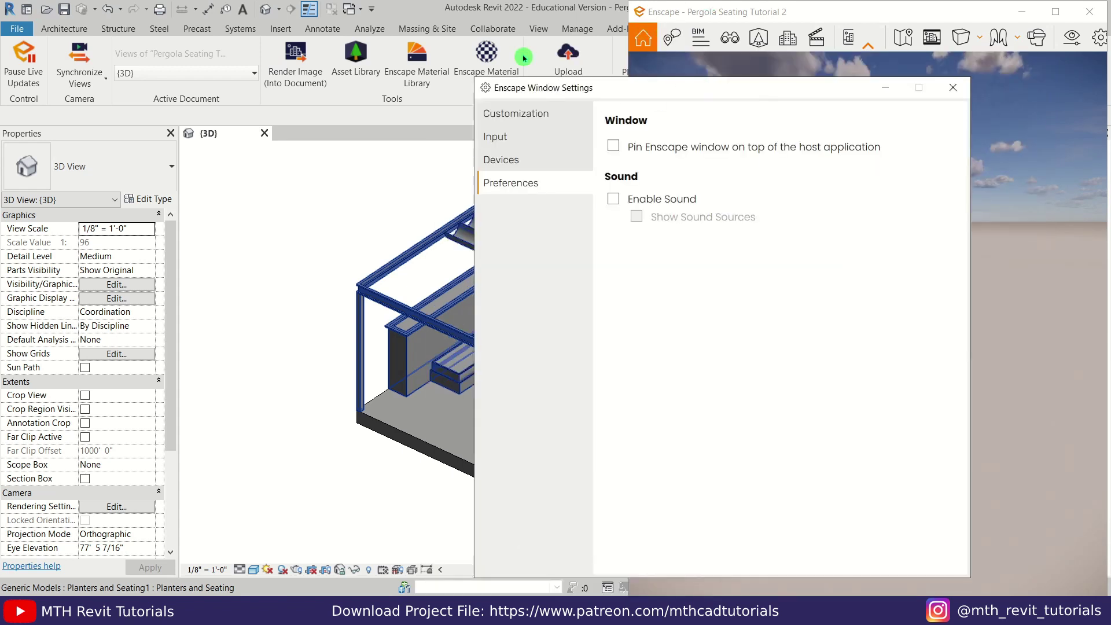
{"action": "left_click", "coordinate": [608, 175]}
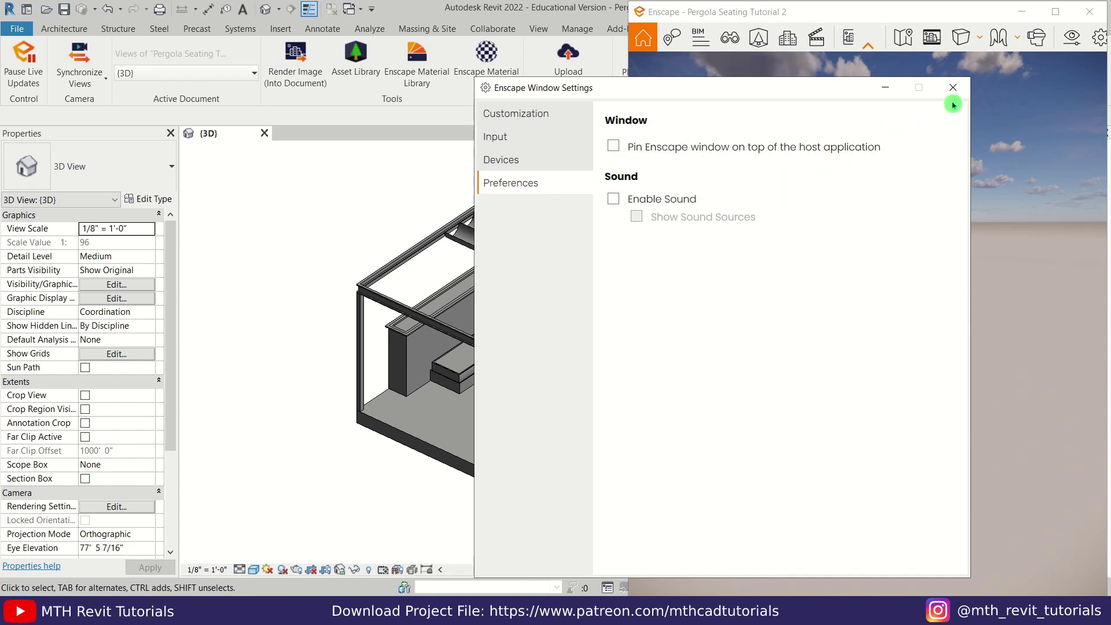
{"action": "left_click", "coordinate": [968, 90]}
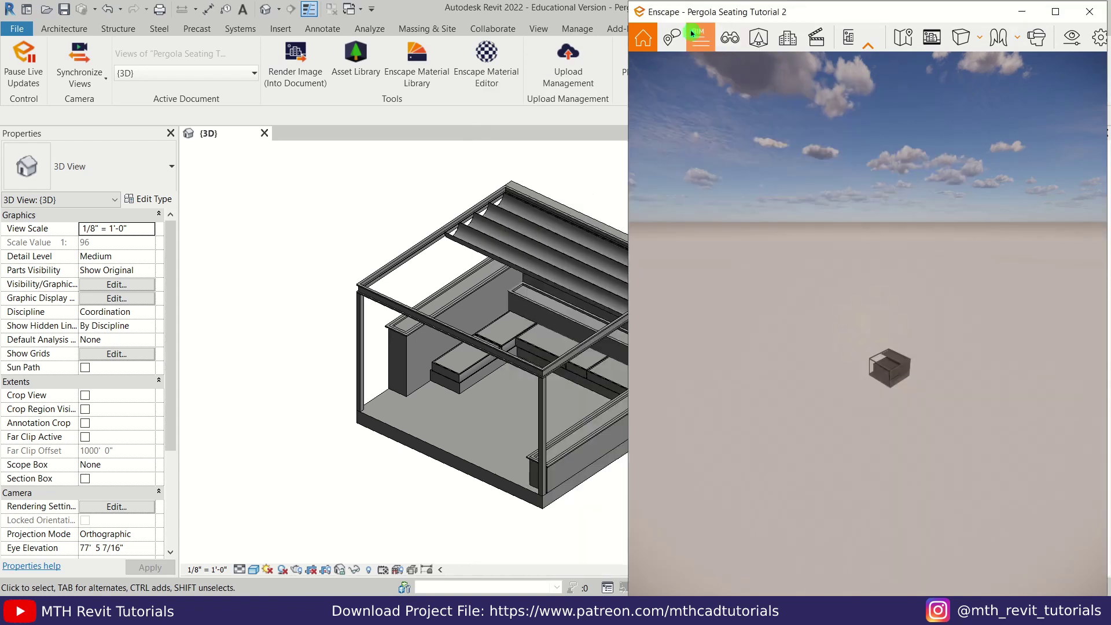
- Arrange Revit and Enscape side by side, narrow the Project Browser and bring the whole pergola into the Revit 3D view
{"action": "left_click", "coordinate": [355, 285]}
{"action": "left_click", "coordinate": [674, 19]}
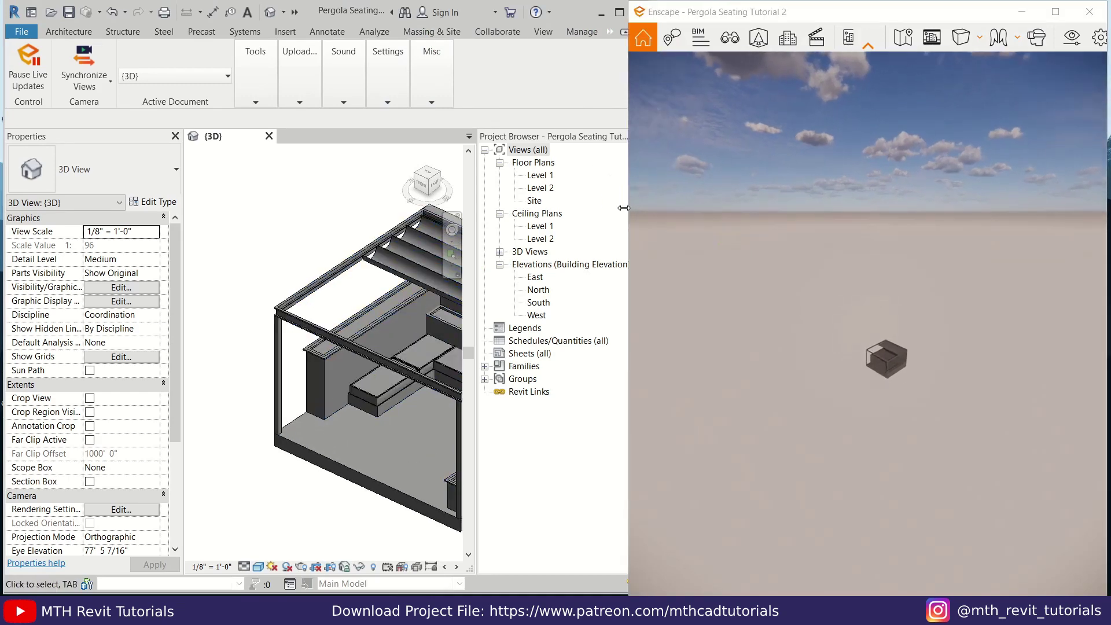
{"action": "left_click_drag", "start_coordinate": [629, 186], "coordinate": [650, 200]}
{"action": "left_click_drag", "start_coordinate": [476, 250], "coordinate": [518, 250]}
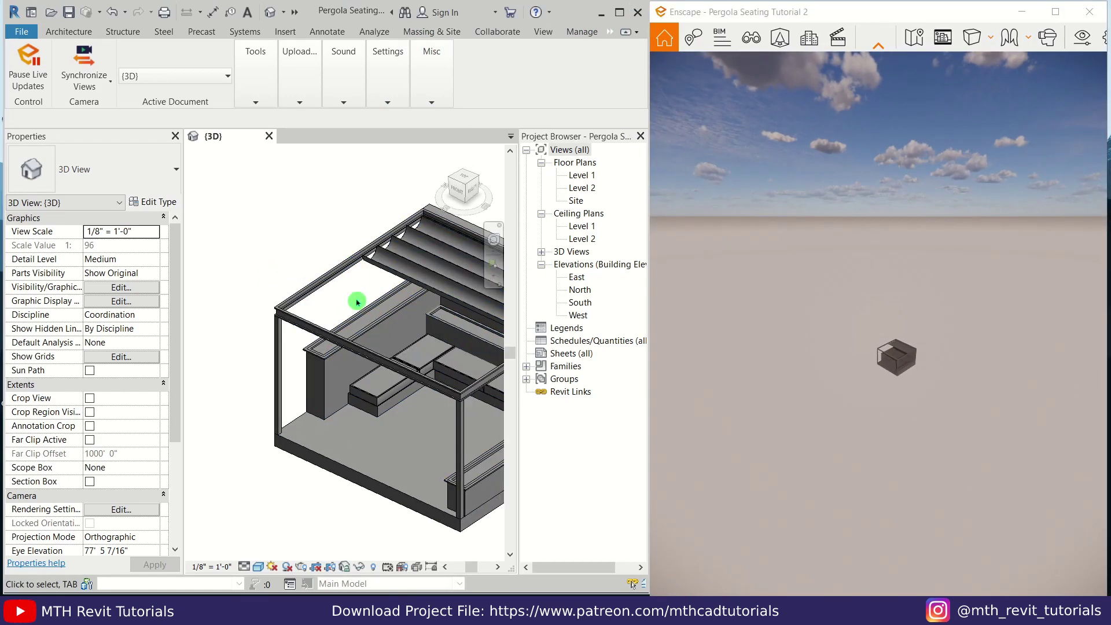
{"action": "scroll", "coordinate": [360, 290], "scroll_direction": "down", "scroll_amount": 2}
{"action": "middle_click_drag", "start_coordinate": [437, 345], "coordinate": [399, 371]}
{"action": "scroll", "coordinate": [399, 348], "scroll_direction": "up", "scroll_amount": 1}
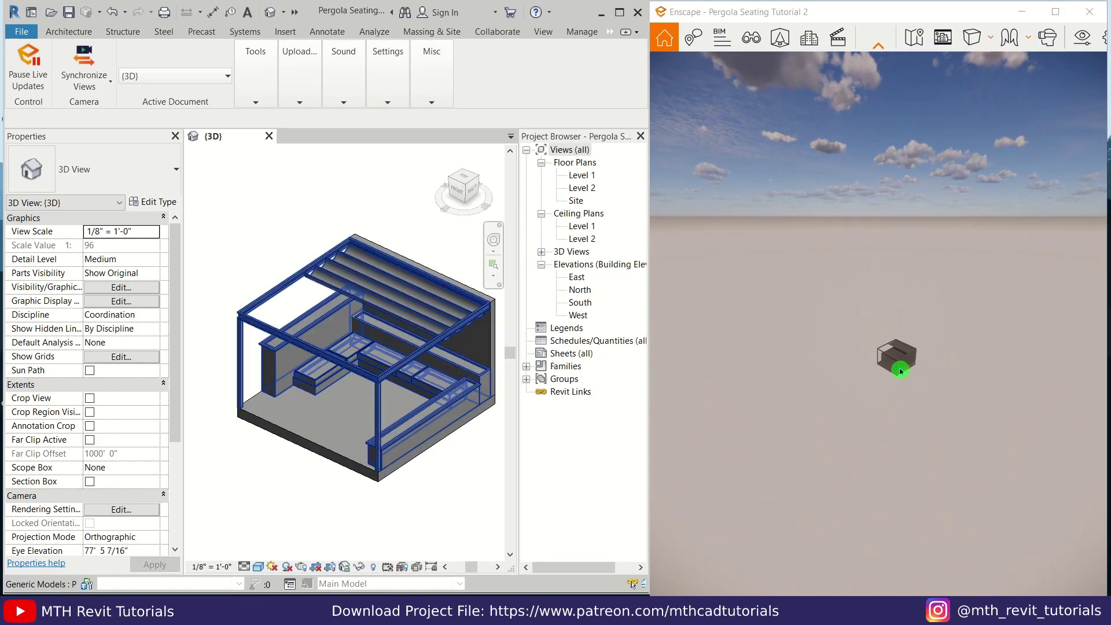
- Bring the Enscape camera close to the pergola and open the Enscape Material Editor, positioned over the Revit window
{"action": "double_click", "coordinate": [901, 371]}
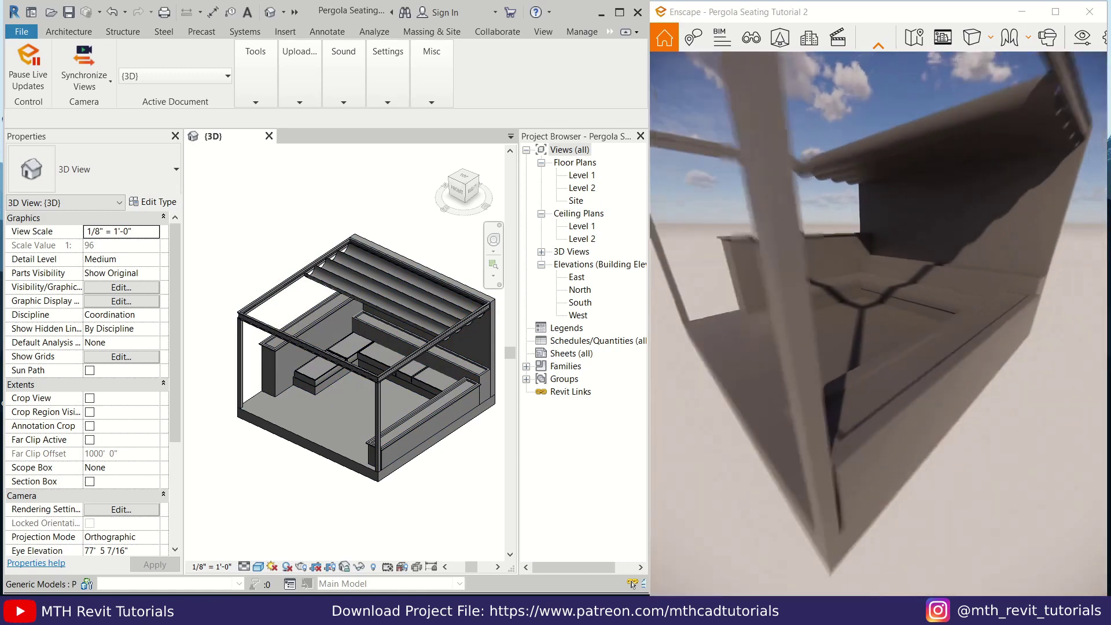
{"action": "scroll", "coordinate": [879, 325], "scroll_direction": "down", "scroll_amount": 4}
{"action": "scroll", "coordinate": [878, 325], "scroll_direction": "up", "scroll_amount": 3}
{"action": "left_click_drag", "start_coordinate": [803, 356], "coordinate": [800, 352]}
{"action": "left_click", "coordinate": [257, 95]}
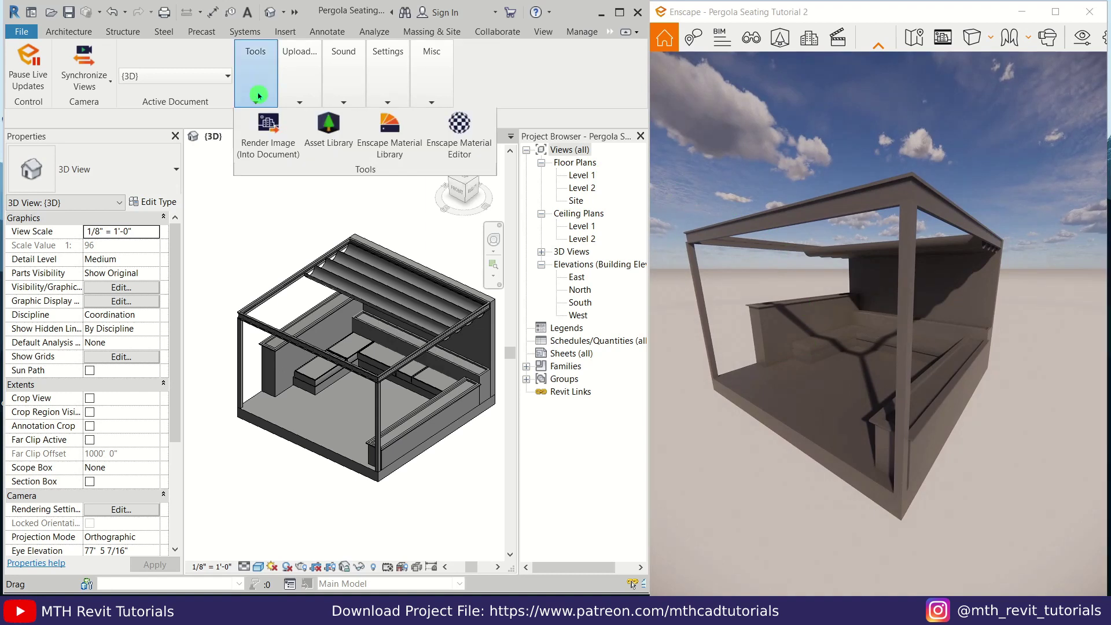
{"action": "left_click", "coordinate": [443, 161]}
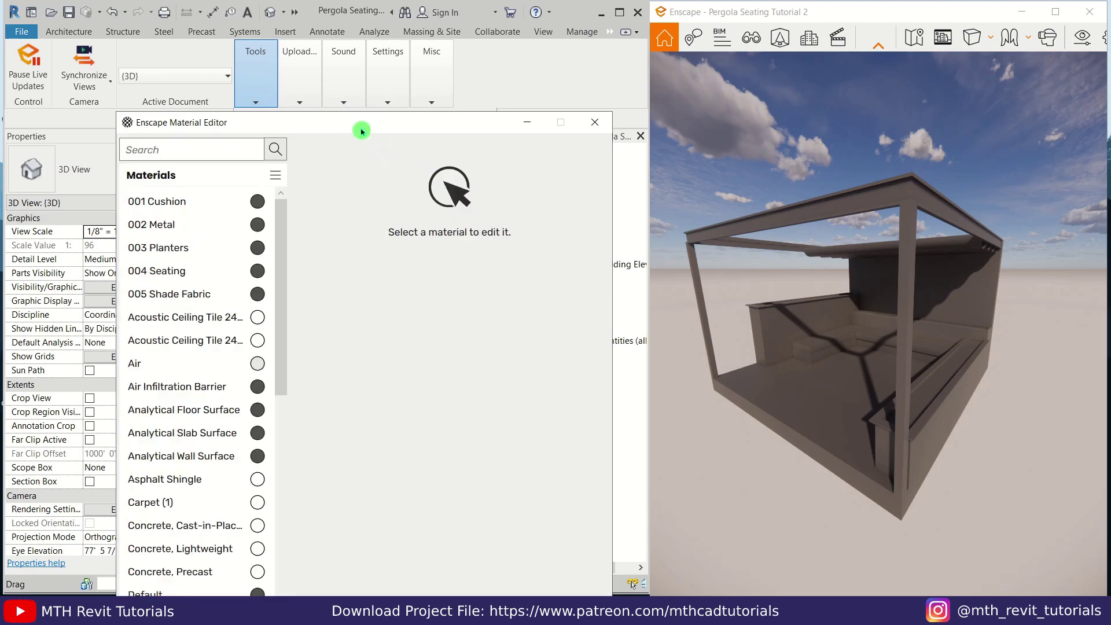
{"action": "left_click_drag", "start_coordinate": [359, 127], "coordinate": [391, 23]}
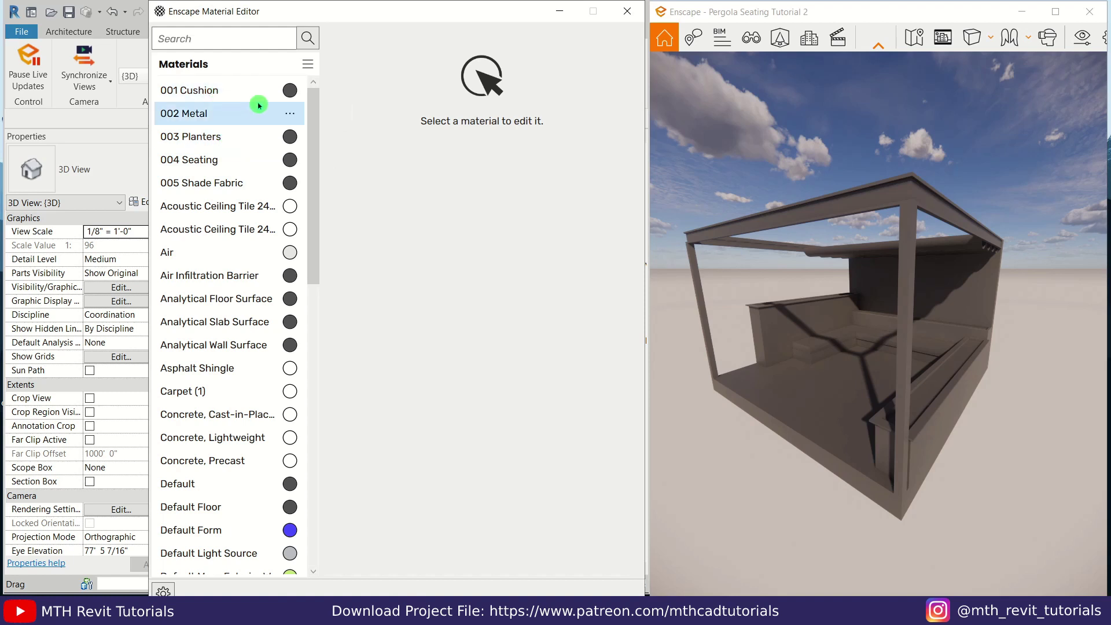
- Replace the 001 Cushion material with Velour 01 from the Fabrics category of the Enscape material library
{"action": "left_click", "coordinate": [291, 93]}
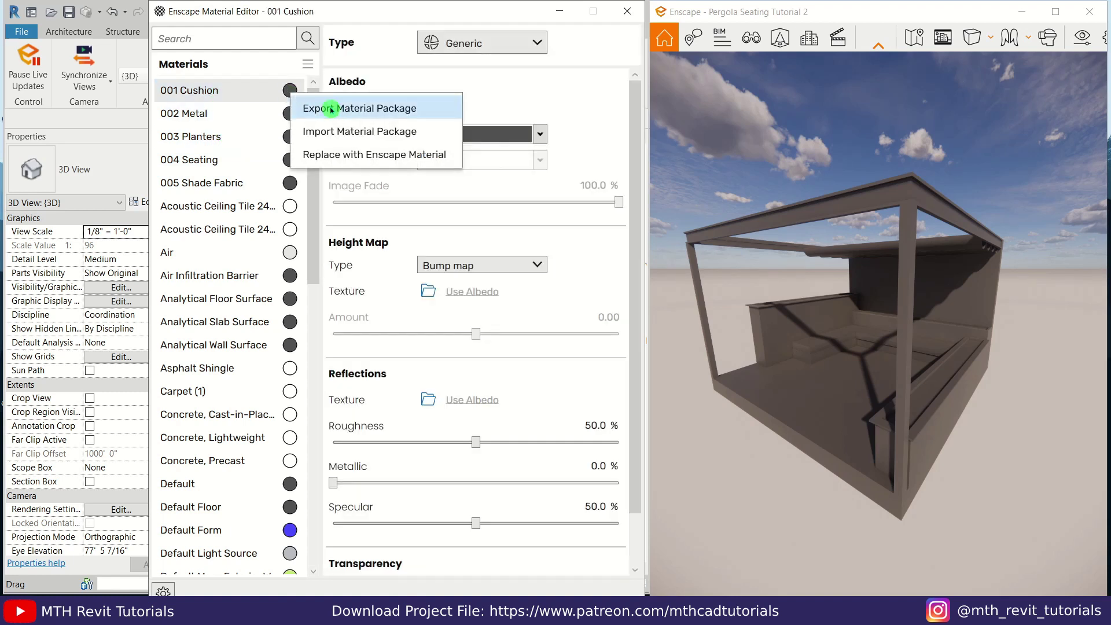
{"action": "left_click", "coordinate": [368, 165]}
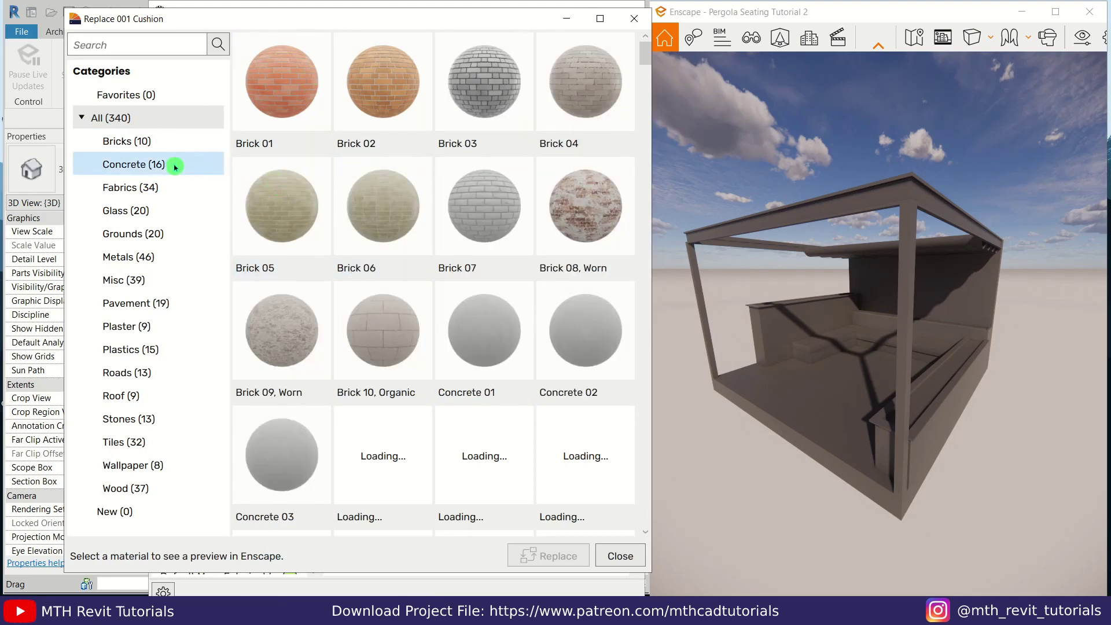
{"action": "left_click", "coordinate": [137, 195]}
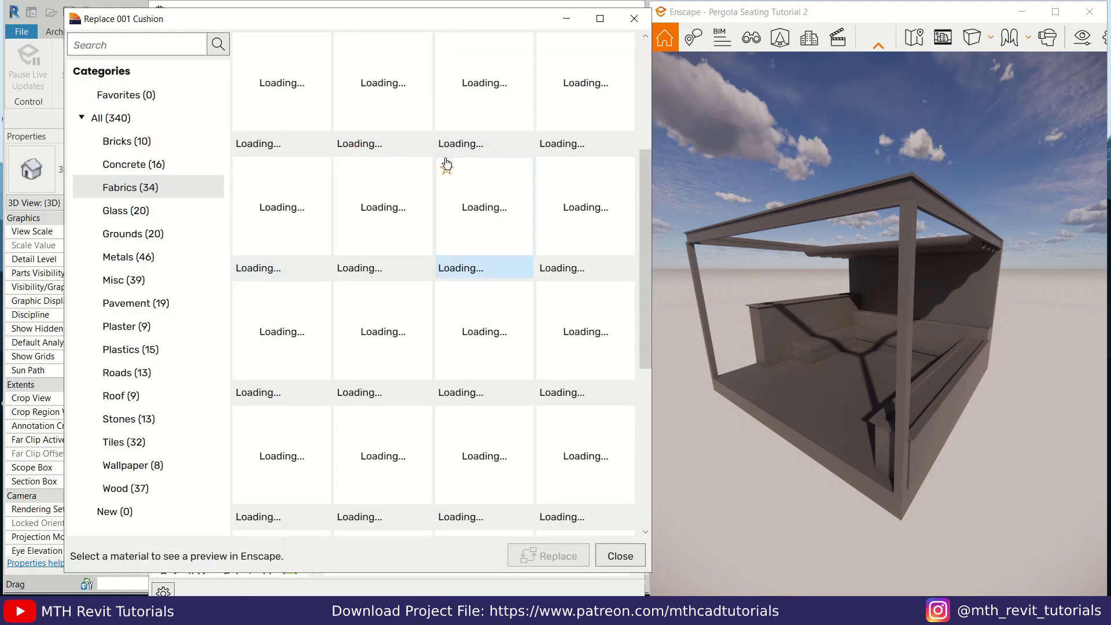
{"action": "scroll", "coordinate": [271, 481], "scroll_direction": "down", "scroll_amount": 10}
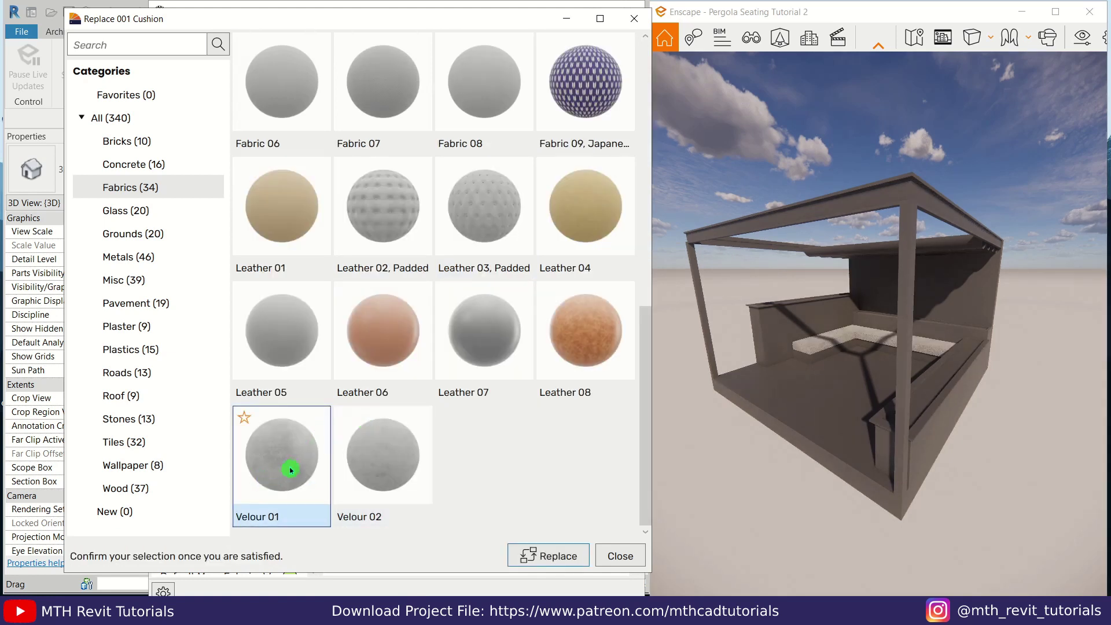
{"action": "left_click", "coordinate": [560, 562]}
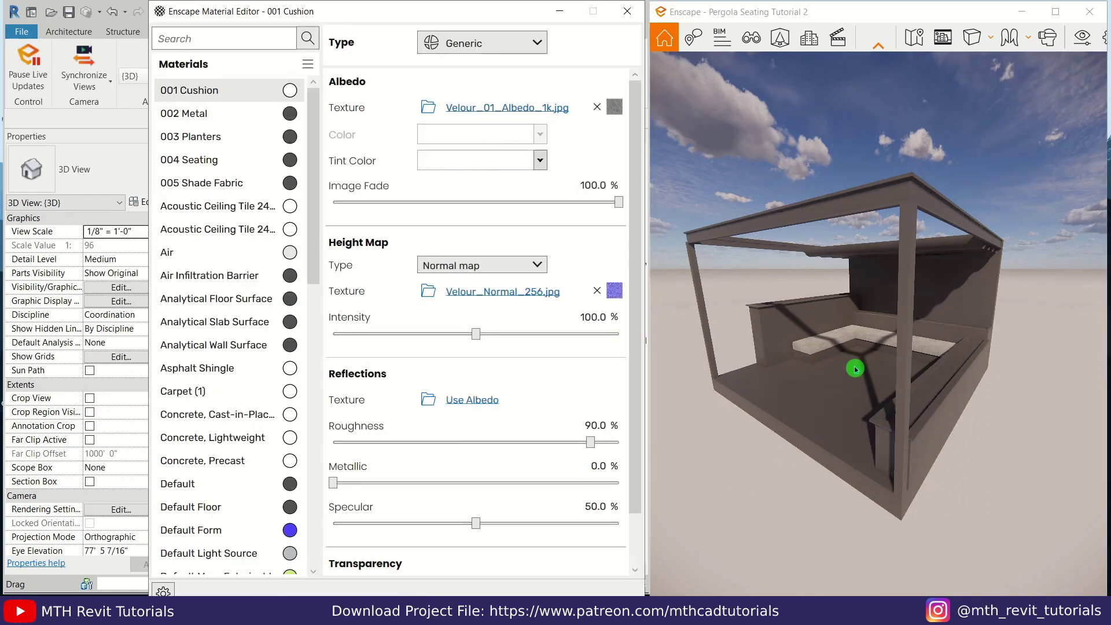
- Inspect the cushions up close in Enscape and set the 001 Cushion material's roughness to 97.5%
{"action": "left_click_drag", "start_coordinate": [855, 367], "coordinate": [873, 367]}
{"action": "key", "text": "w"}
{"action": "key", "text": "w"}
{"action": "key", "text": "w"}
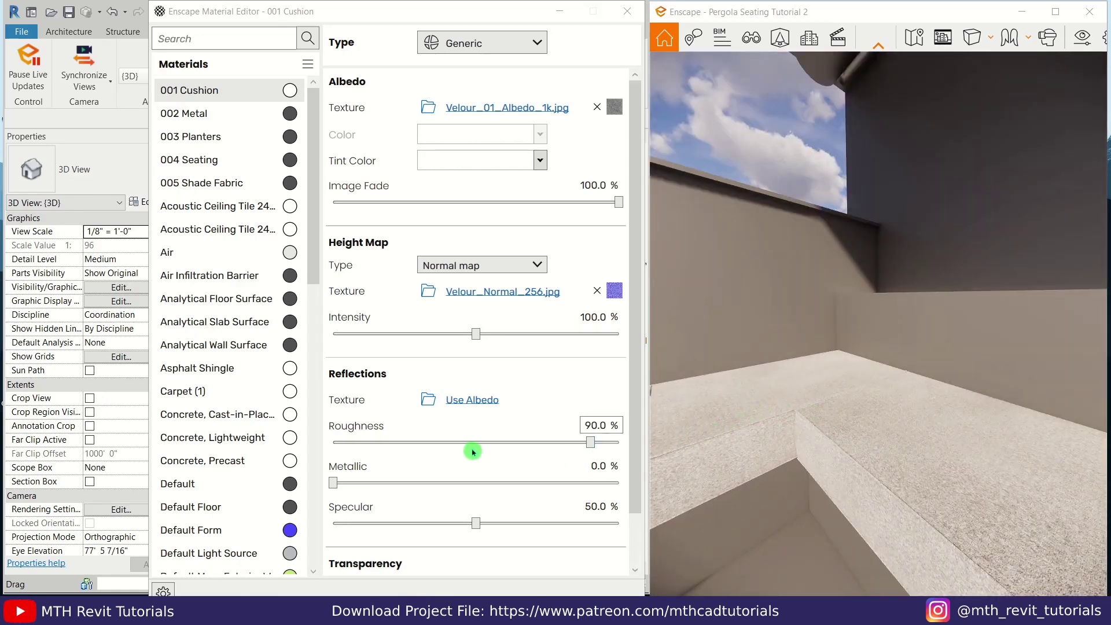
{"action": "left_click_drag", "start_coordinate": [596, 447], "coordinate": [603, 452]}
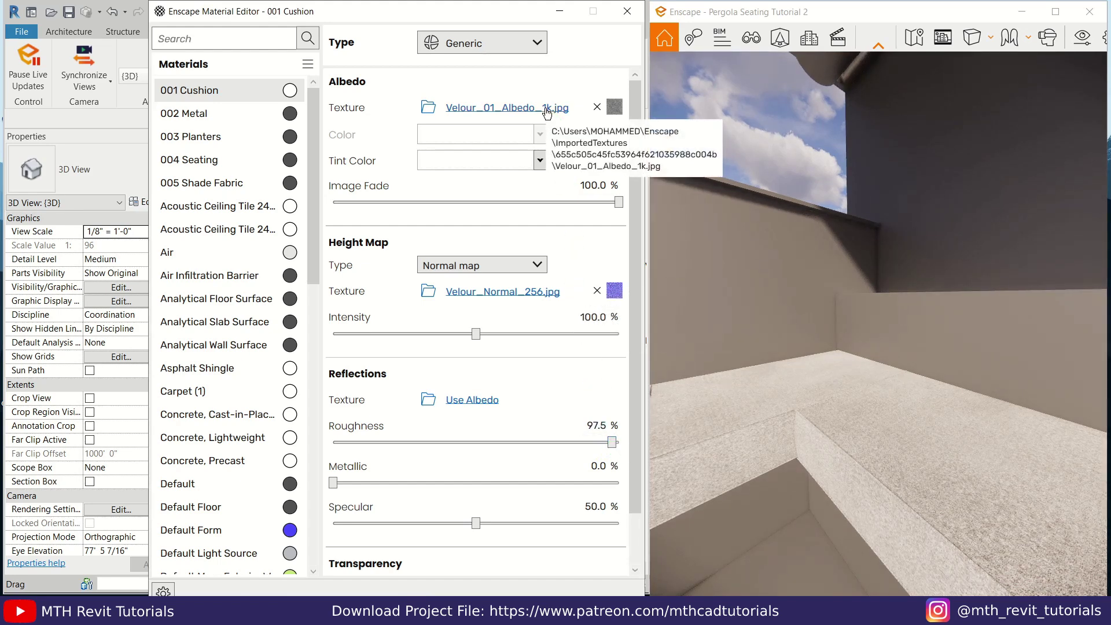
- Lower the brightness of the 001 Cushion albedo texture to 86% and return to the material's main settings
{"action": "left_click", "coordinate": [509, 114]}
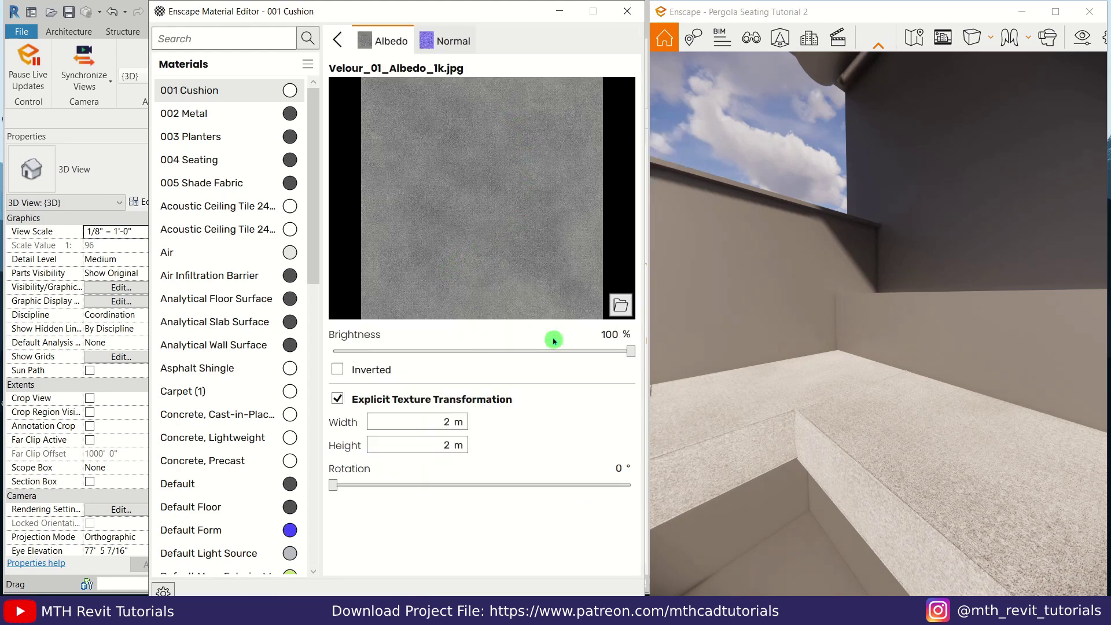
{"action": "left_click_drag", "start_coordinate": [620, 355], "coordinate": [609, 354]}
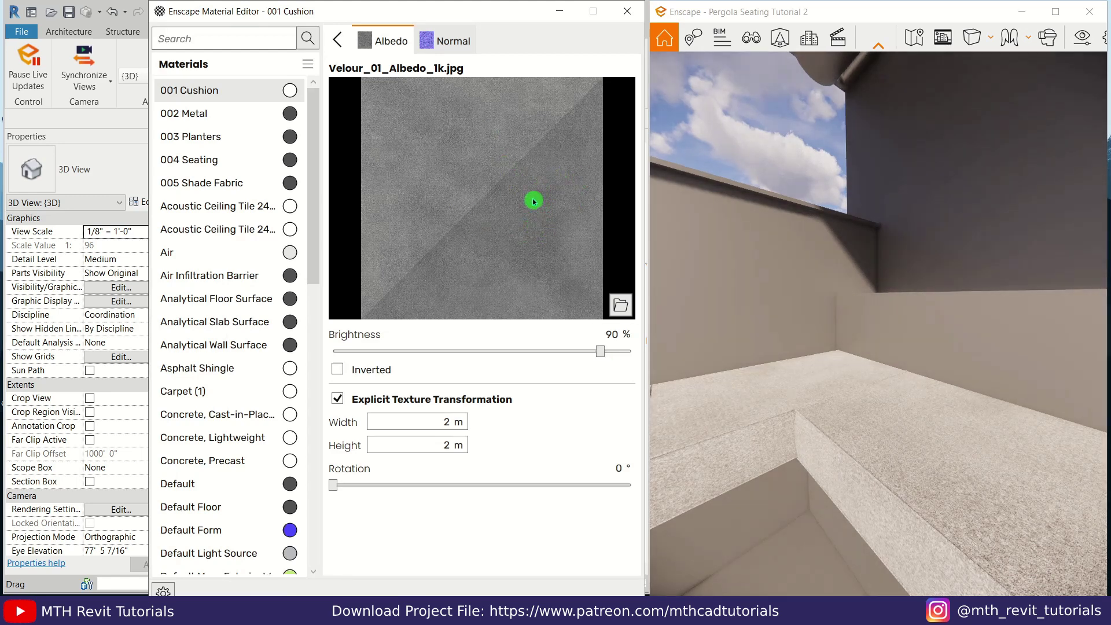
{"action": "left_click_drag", "start_coordinate": [603, 354], "coordinate": [595, 354]}
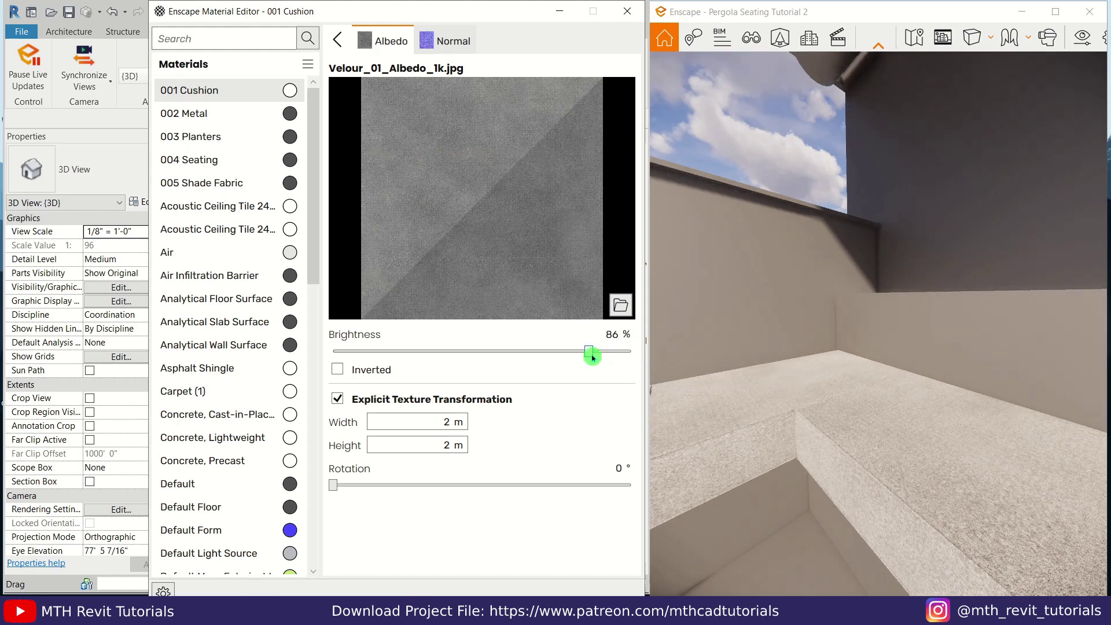
{"action": "left_click", "coordinate": [338, 42]}
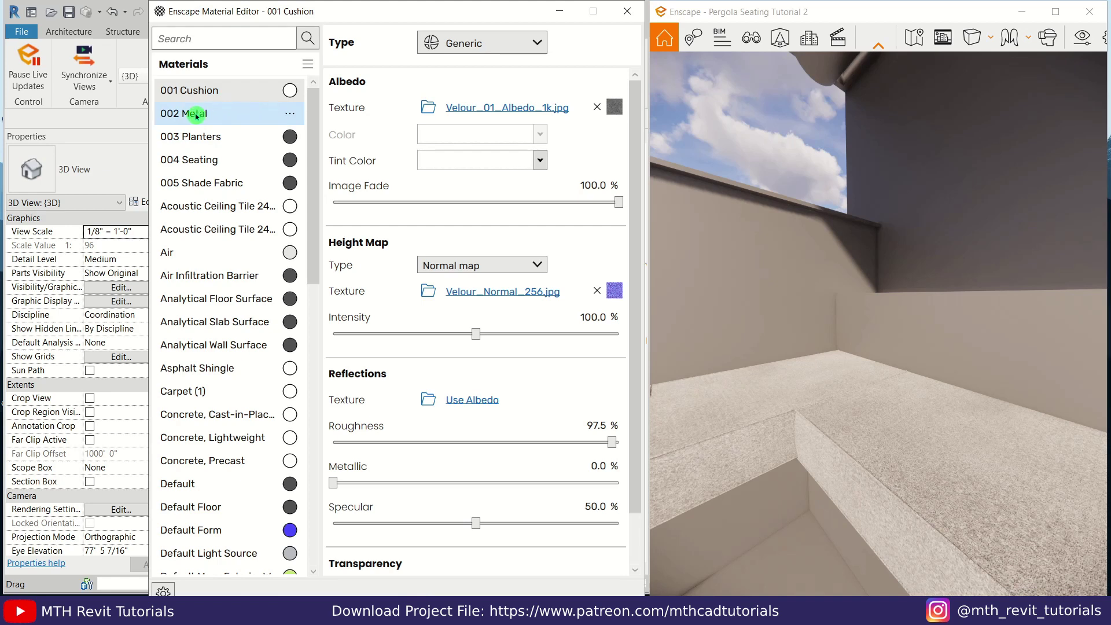
- Set the albedo color of the 002 Metal material to gray #696969 and view the pergola frame from outside
{"action": "left_click", "coordinate": [214, 118]}
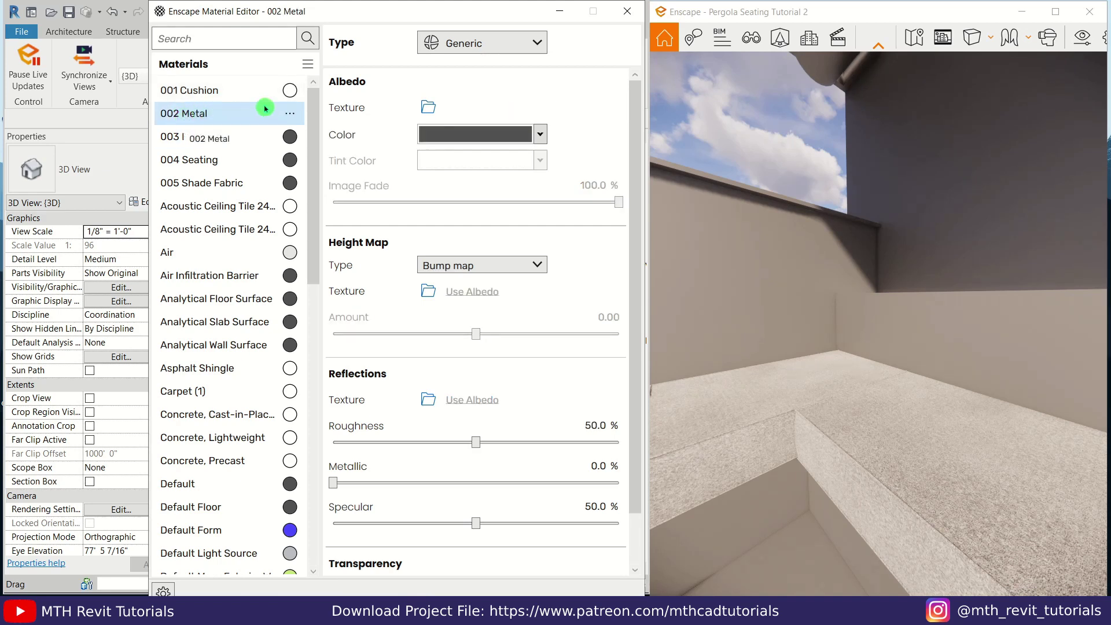
{"action": "left_click", "coordinate": [540, 134]}
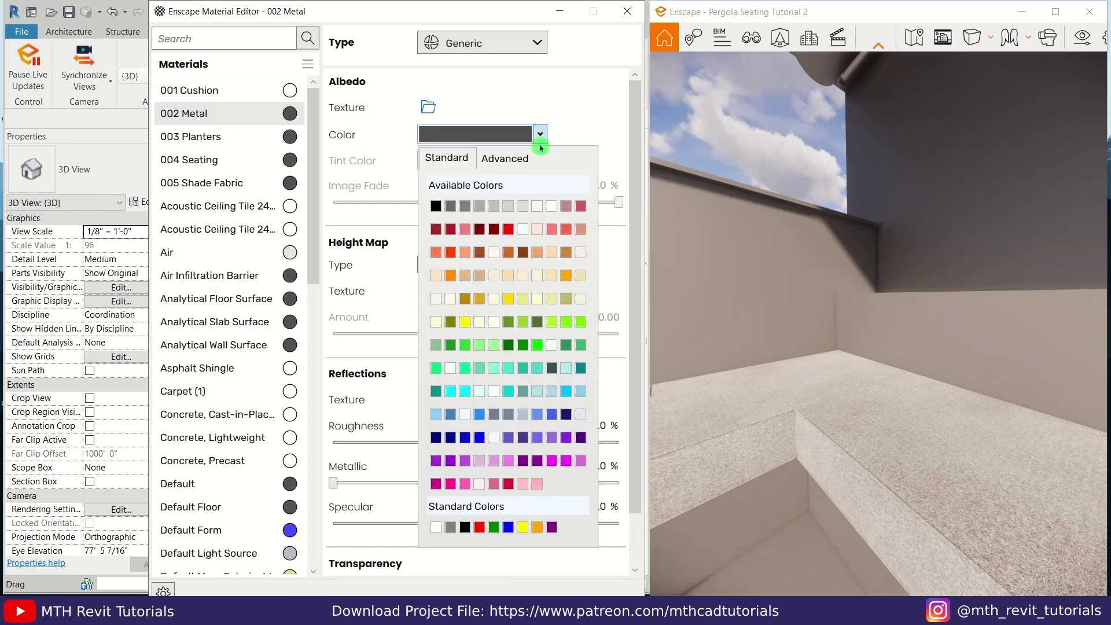
{"action": "left_click", "coordinate": [451, 206]}
{"action": "left_click_drag", "start_coordinate": [859, 230], "coordinate": [817, 263]}
{"action": "key", "text": "s"}
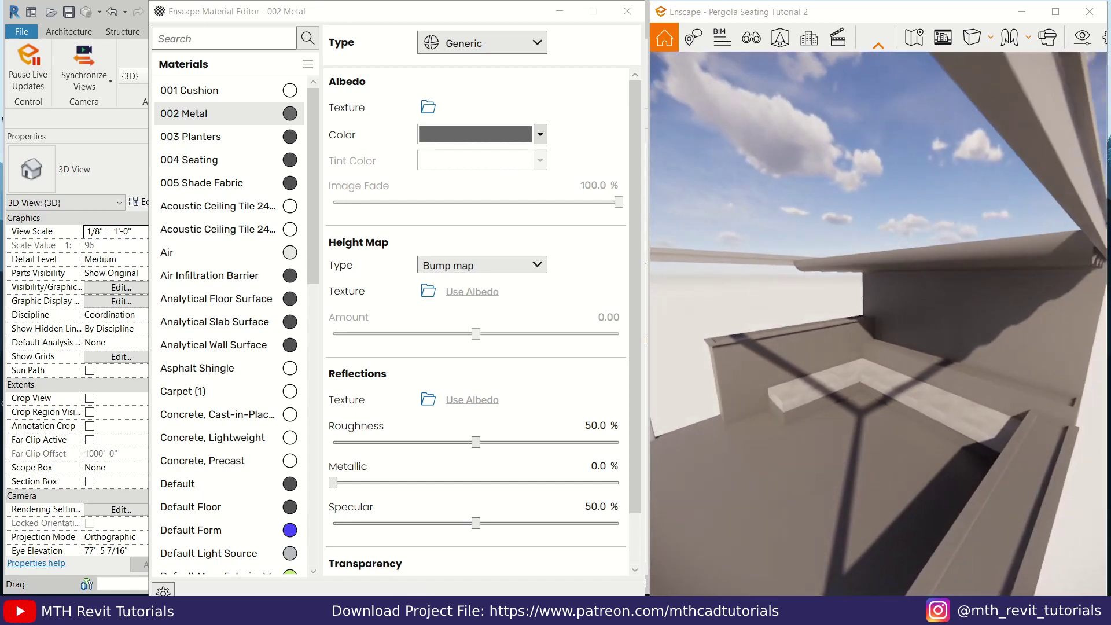
{"action": "key", "text": "q"}
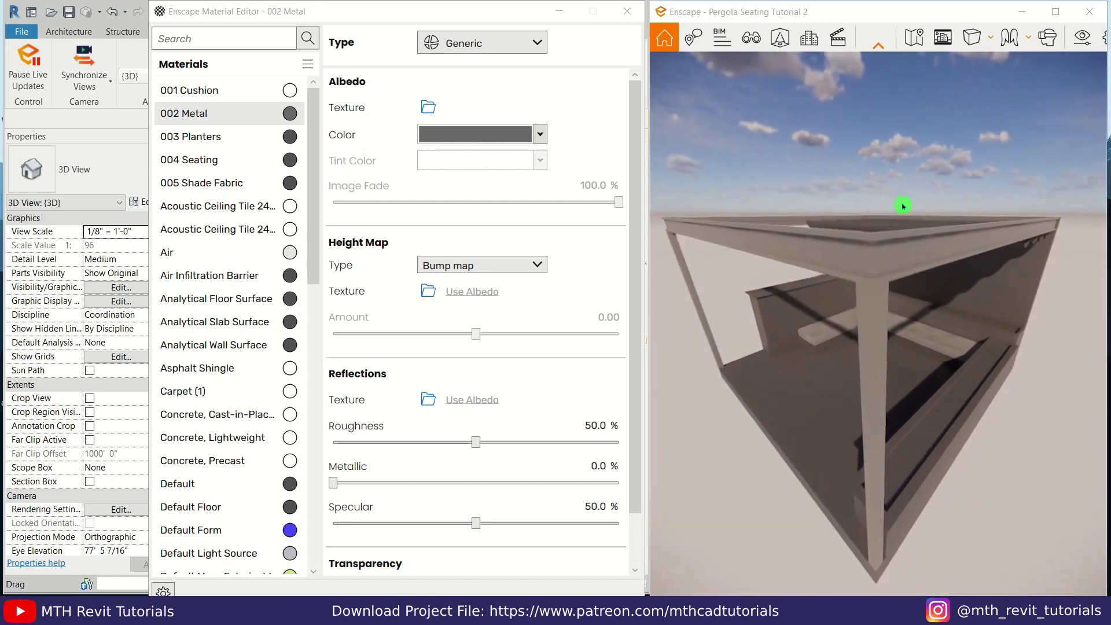
- Change the 002 Metal albedo color to a custom dark reddish gray near #595151
{"action": "left_click", "coordinate": [540, 136]}
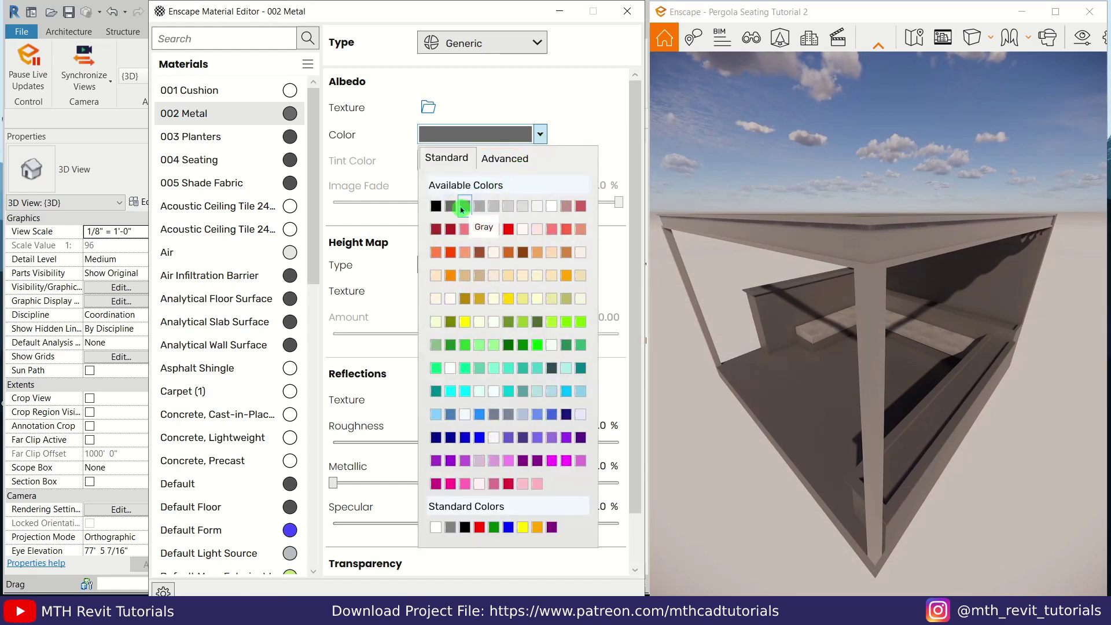
{"action": "left_click", "coordinate": [496, 165]}
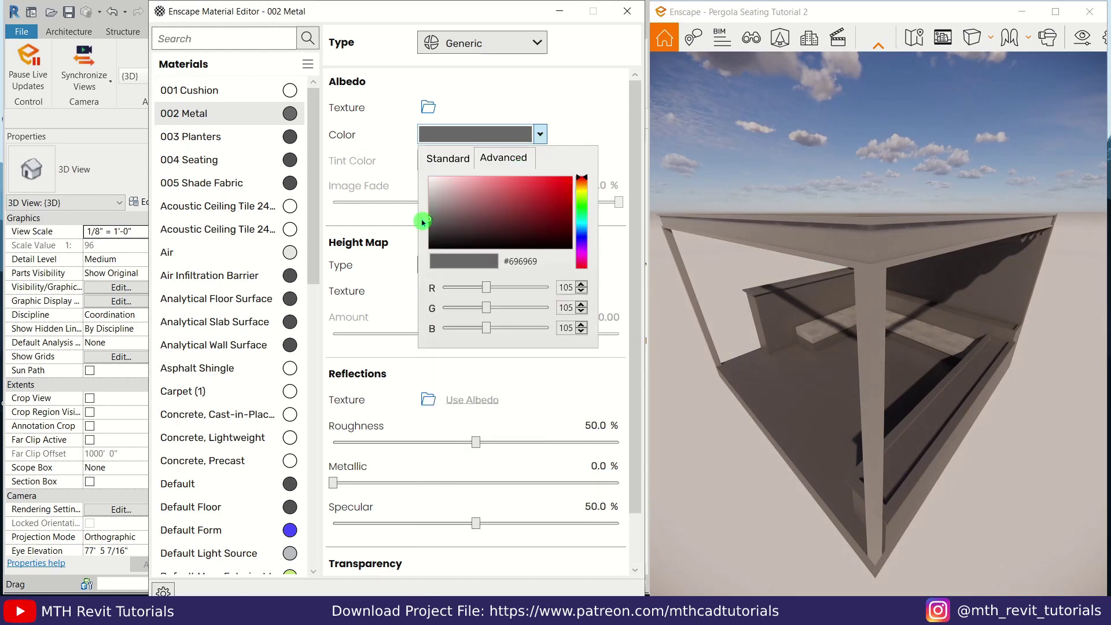
{"action": "left_click_drag", "start_coordinate": [428, 222], "coordinate": [441, 224]}
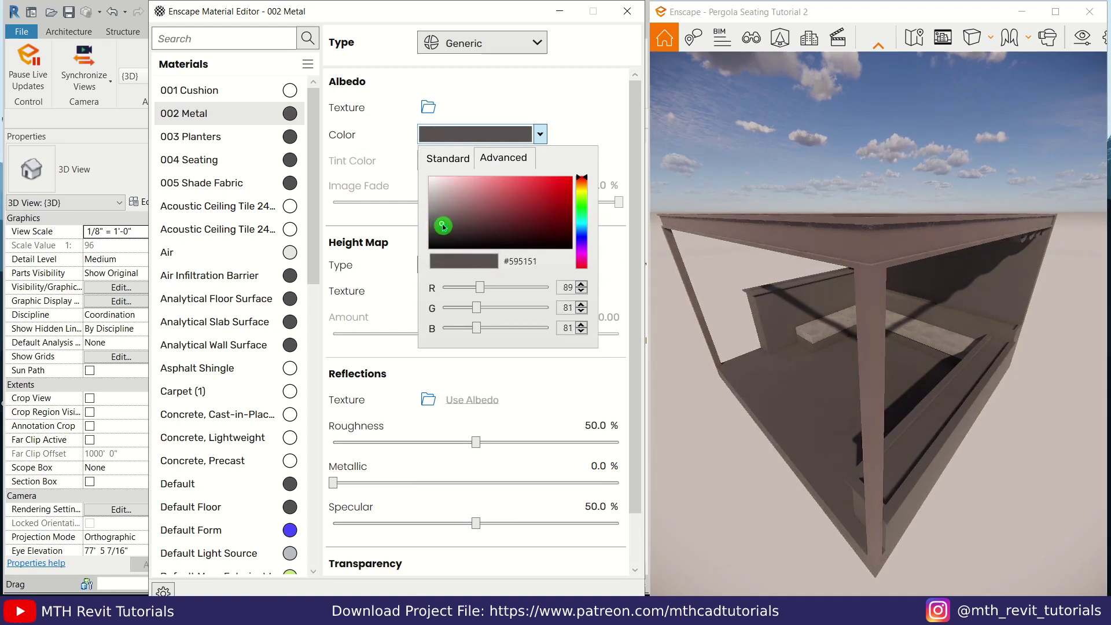
{"action": "left_click", "coordinate": [569, 119]}
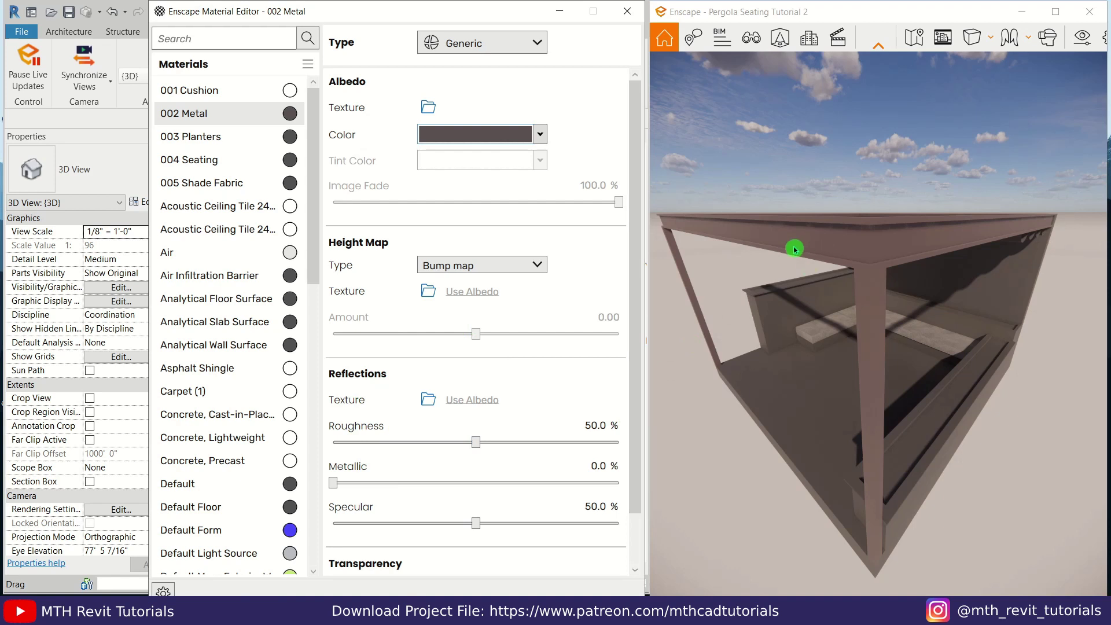
- Set the 002 Metal material's roughness to 28.9% and metallic to 30.6%, checking the frame up close in Enscape
{"action": "scroll", "coordinate": [403, 397], "scroll_direction": "down", "scroll_amount": 2}
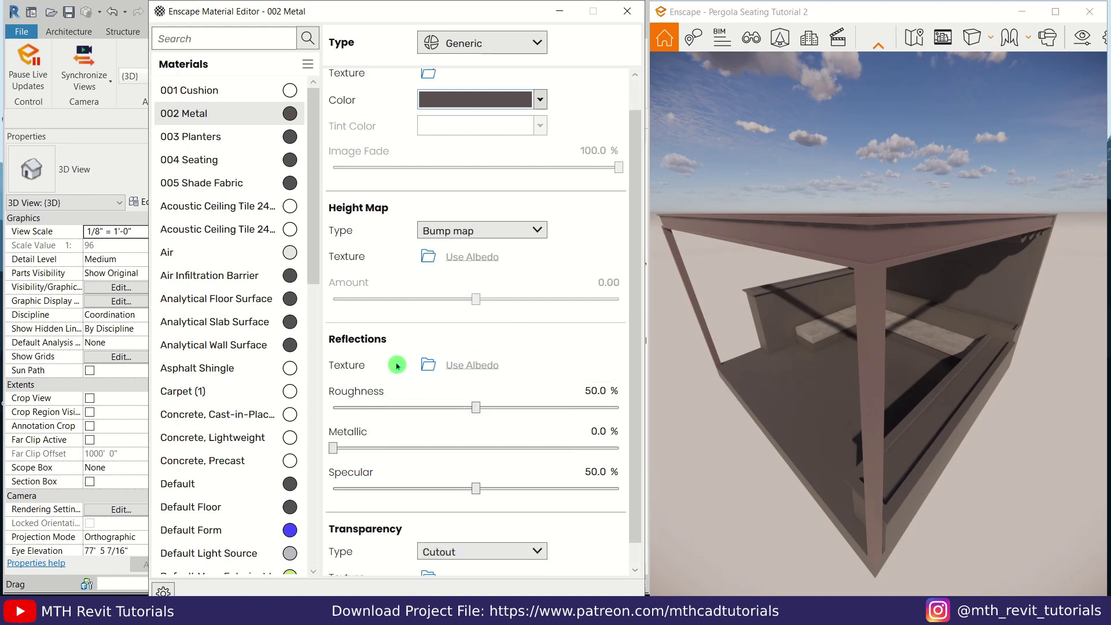
{"action": "left_click_drag", "start_coordinate": [479, 386], "coordinate": [416, 387]}
{"action": "left_click_drag", "start_coordinate": [334, 425], "coordinate": [422, 430]}
{"action": "right_click_drag", "start_coordinate": [885, 370], "coordinate": [765, 330]}
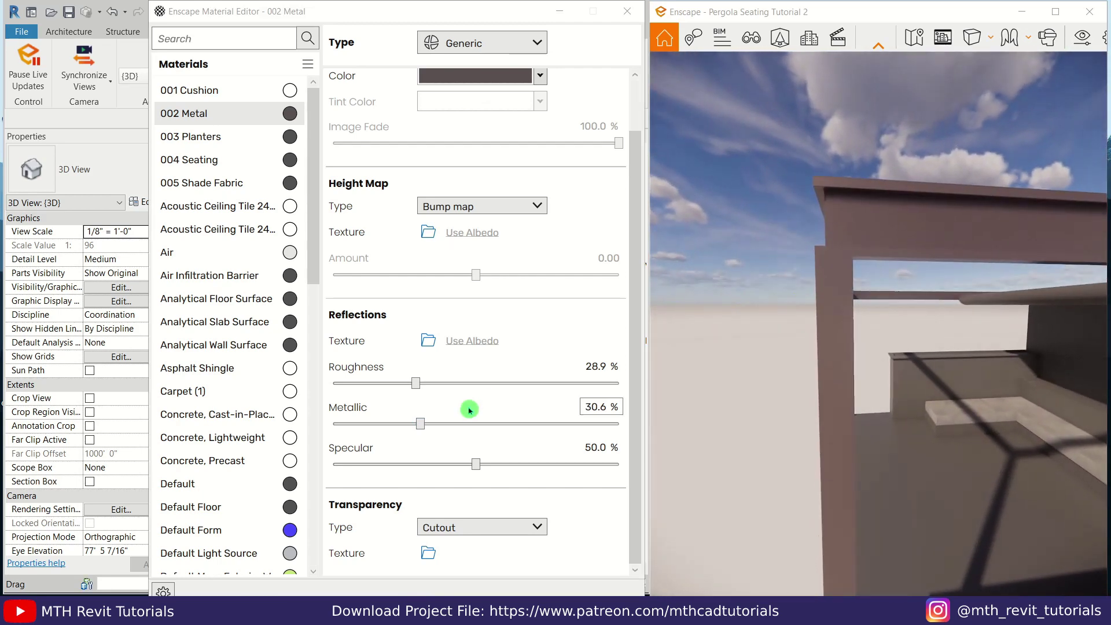
- Test the 002 Metal roughness at its minimum on the pergola frame, and settle it slightly above 11.9%
{"action": "left_click_drag", "start_coordinate": [415, 383], "coordinate": [327, 389]}
{"action": "right_click_drag", "start_coordinate": [782, 255], "coordinate": [839, 258]}
{"action": "scroll", "coordinate": [838, 259], "scroll_direction": "down", "scroll_amount": 3}
{"action": "left_click_drag", "start_coordinate": [838, 259], "coordinate": [683, 220]}
{"action": "left_click_drag", "start_coordinate": [334, 386], "coordinate": [367, 394]}
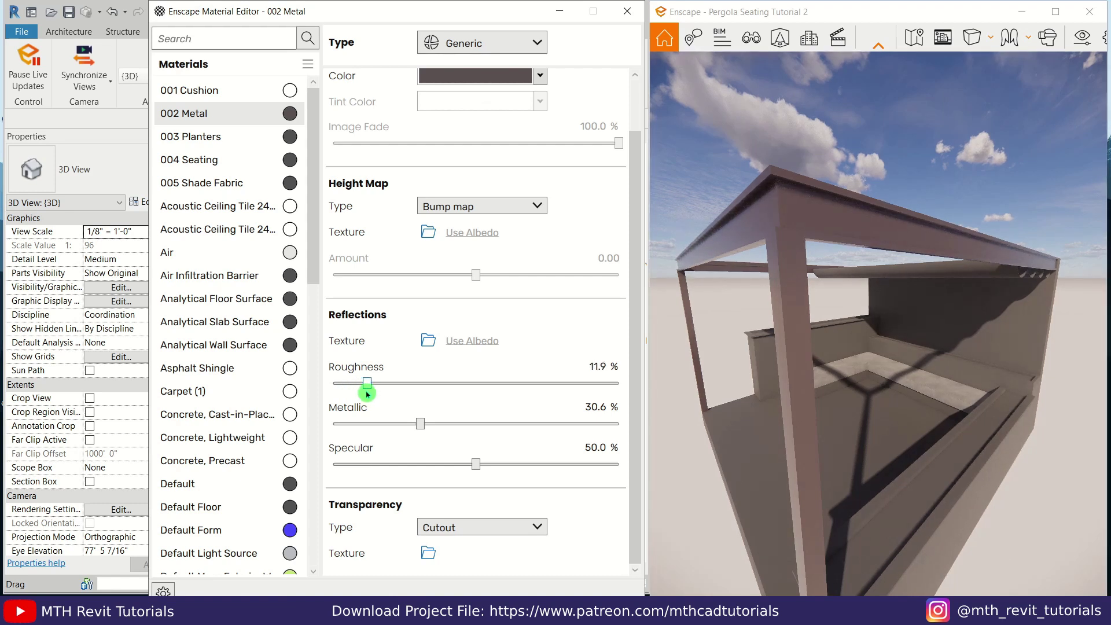
{"action": "left_click_drag", "start_coordinate": [367, 395], "coordinate": [376, 391]}
- Replace the 003 Planters material with Plaster 07 from the Enscape library, previewing Plaster 08, Wavy on the planters first
{"action": "right_click", "coordinate": [293, 142]}
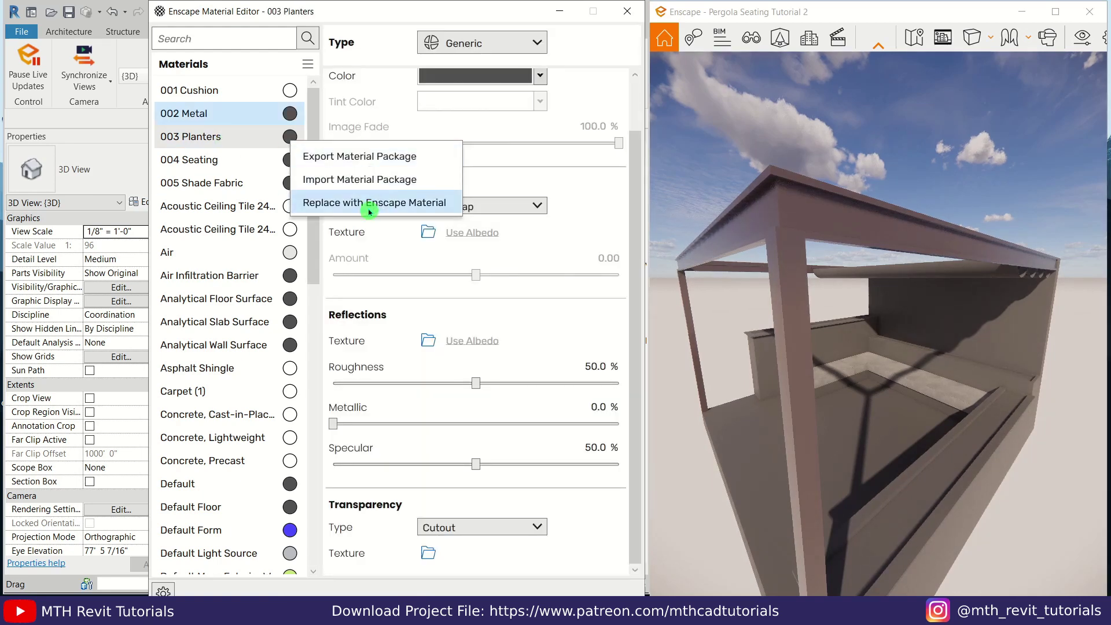
{"action": "left_click", "coordinate": [369, 204]}
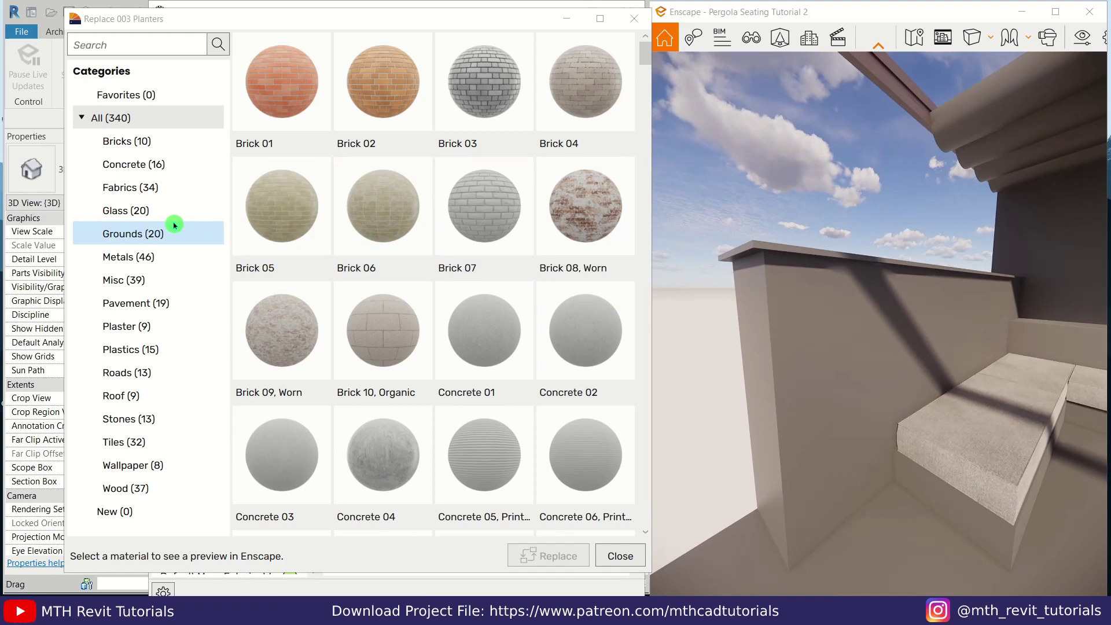
{"action": "left_click", "coordinate": [124, 326]}
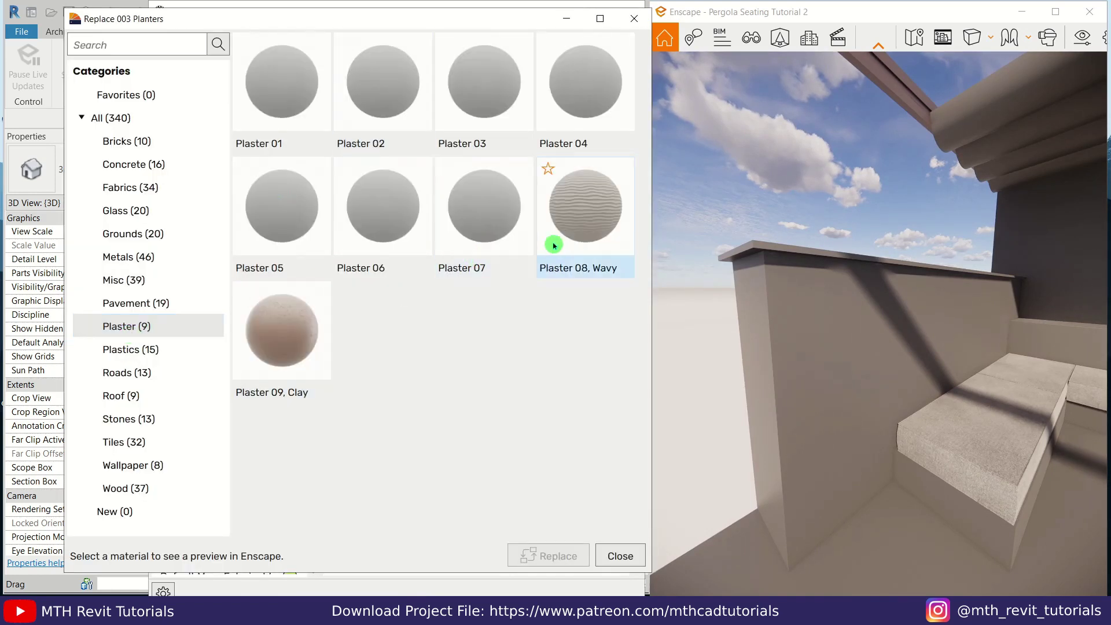
{"action": "left_click", "coordinate": [556, 242]}
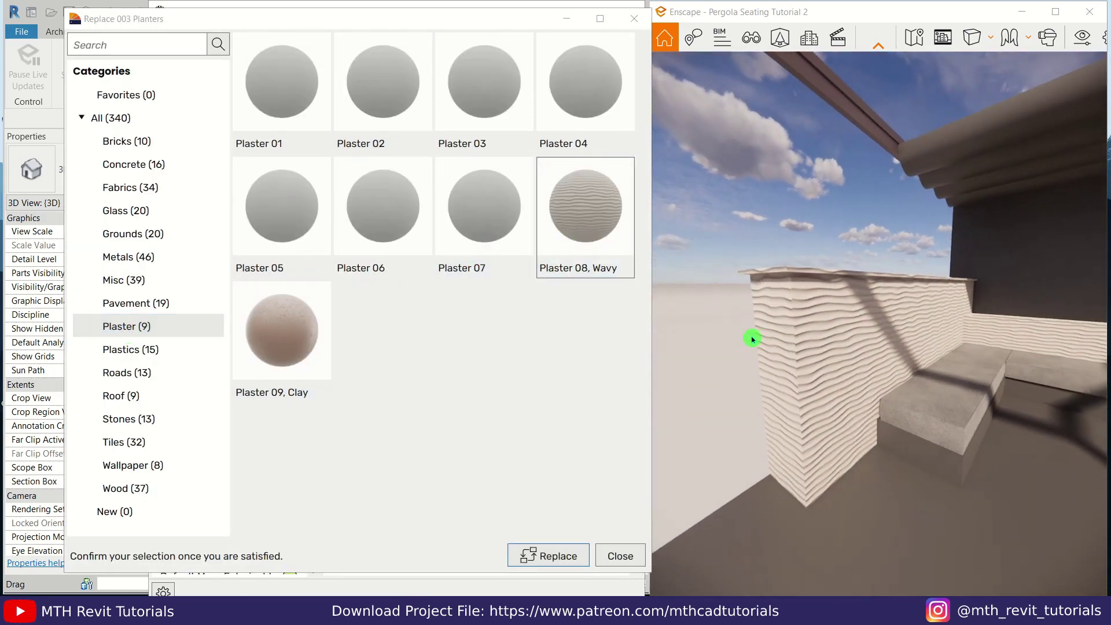
{"action": "left_click", "coordinate": [486, 245]}
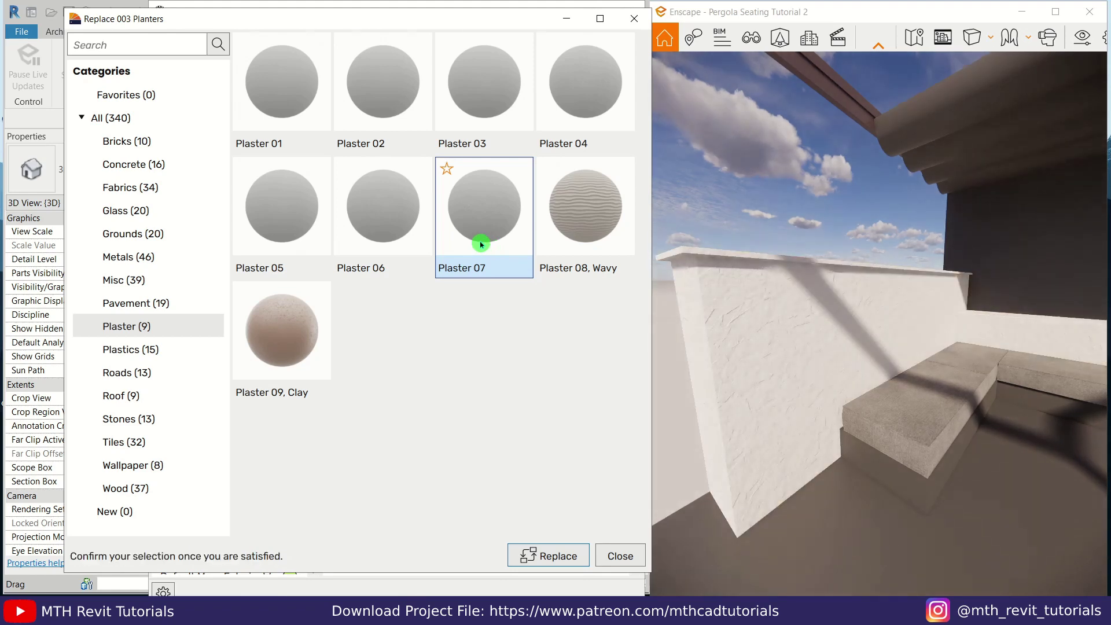
{"action": "left_click_drag", "start_coordinate": [801, 476], "coordinate": [835, 336]}
{"action": "left_click", "coordinate": [550, 558]}
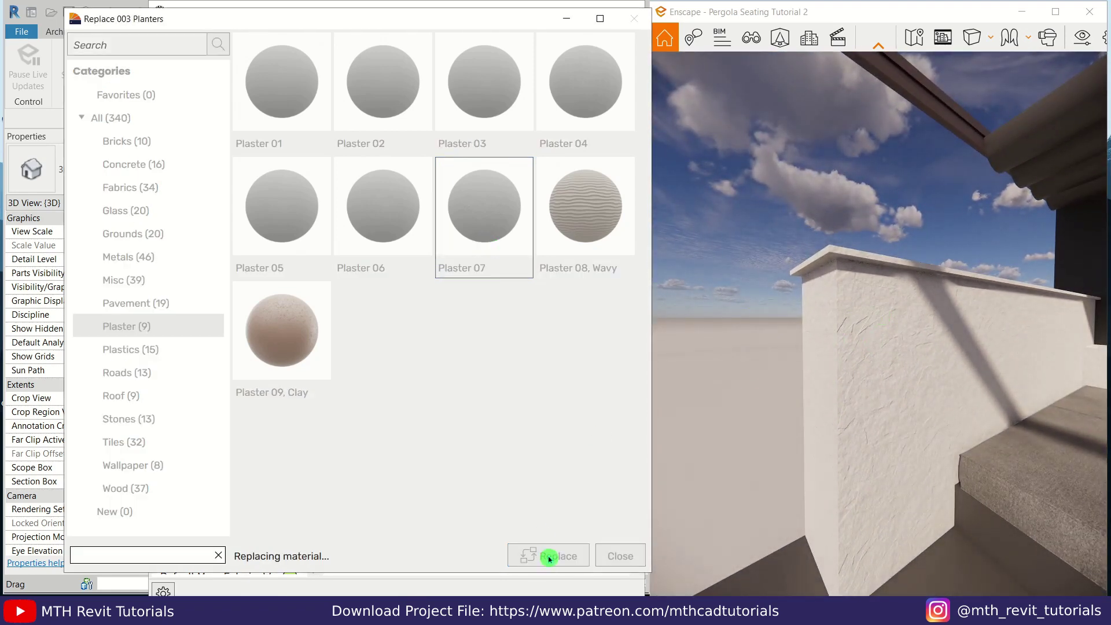
- Lower the brightness of the albedo texture in the 003 Planters material
{"action": "scroll", "coordinate": [549, 191], "scroll_direction": "up", "scroll_amount": 2}
{"action": "left_click", "coordinate": [513, 108]}
{"action": "left_click_drag", "start_coordinate": [629, 352], "coordinate": [587, 357]}
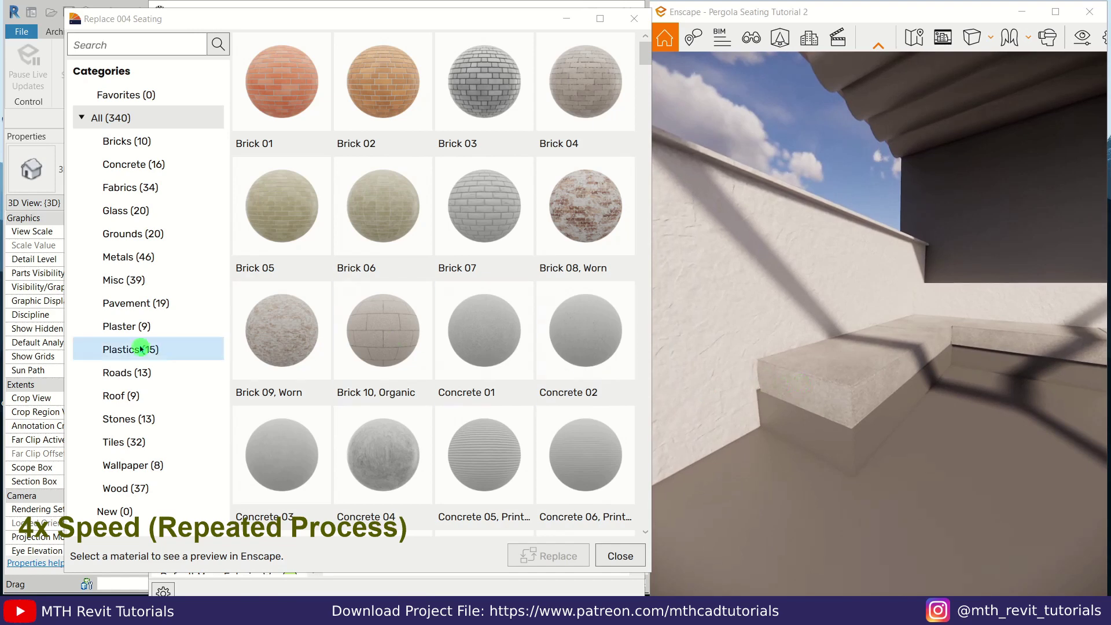
- Replace the 004 Seating material with Plaster 01 from the Enscape library, checking the preview on the bench base
{"action": "left_click", "coordinate": [220, 335]}
{"action": "left_click", "coordinate": [304, 333]}
{"action": "left_click", "coordinate": [275, 114]}
{"action": "scroll", "coordinate": [861, 463], "scroll_direction": "up", "scroll_amount": 3}
{"action": "right_click_drag", "start_coordinate": [861, 464], "coordinate": [854, 428]}
{"action": "left_click_drag", "start_coordinate": [810, 440], "coordinate": [851, 467]}
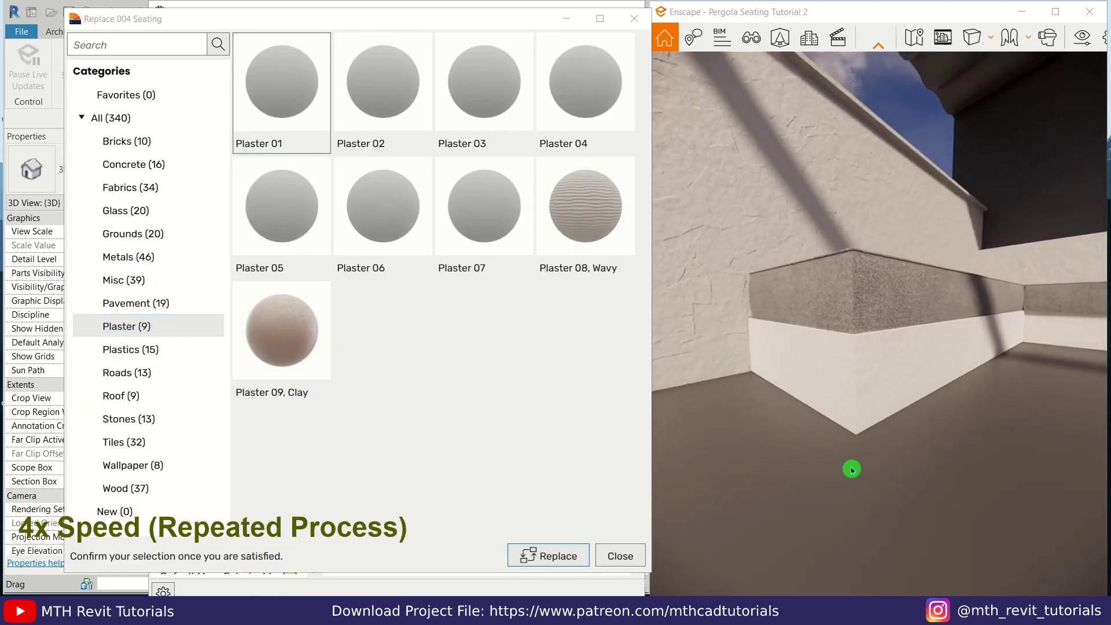
{"action": "left_click", "coordinate": [529, 553]}
- Lower the brightness of the 004 Seating albedo texture and return to the material's main settings
{"action": "left_click", "coordinate": [507, 115]}
{"action": "left_click_drag", "start_coordinate": [617, 351], "coordinate": [548, 369]}
{"action": "right_click_drag", "start_coordinate": [721, 404], "coordinate": [811, 451]}
{"action": "scroll", "coordinate": [747, 414], "scroll_direction": "down", "scroll_amount": 5}
{"action": "left_click", "coordinate": [337, 40]}
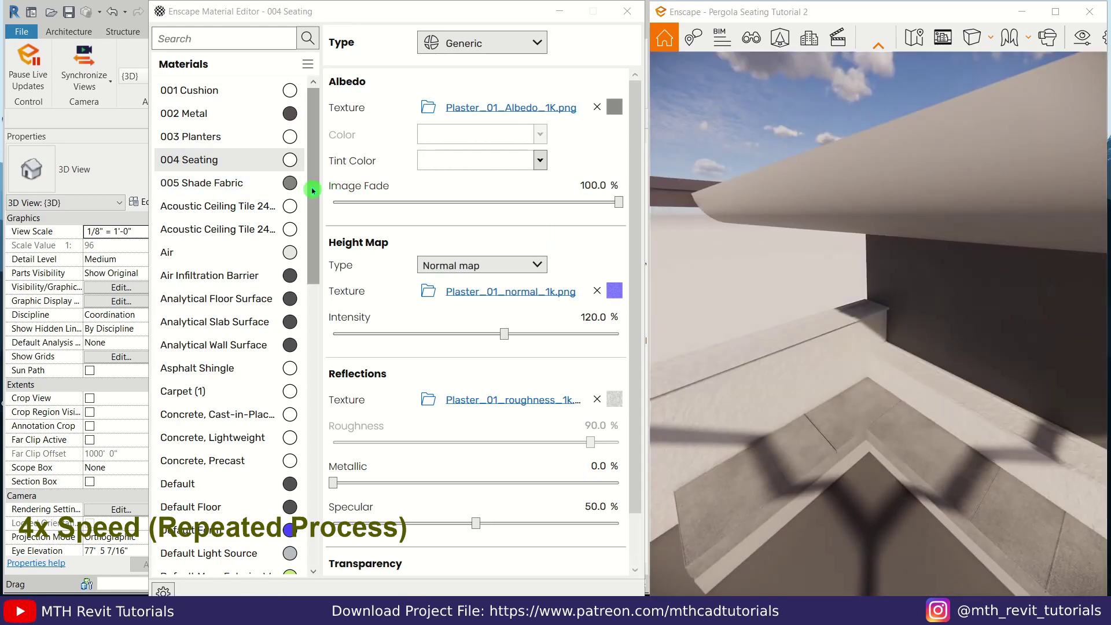
{"action": "right_click", "coordinate": [292, 185]}
{"action": "left_click", "coordinate": [355, 248]}
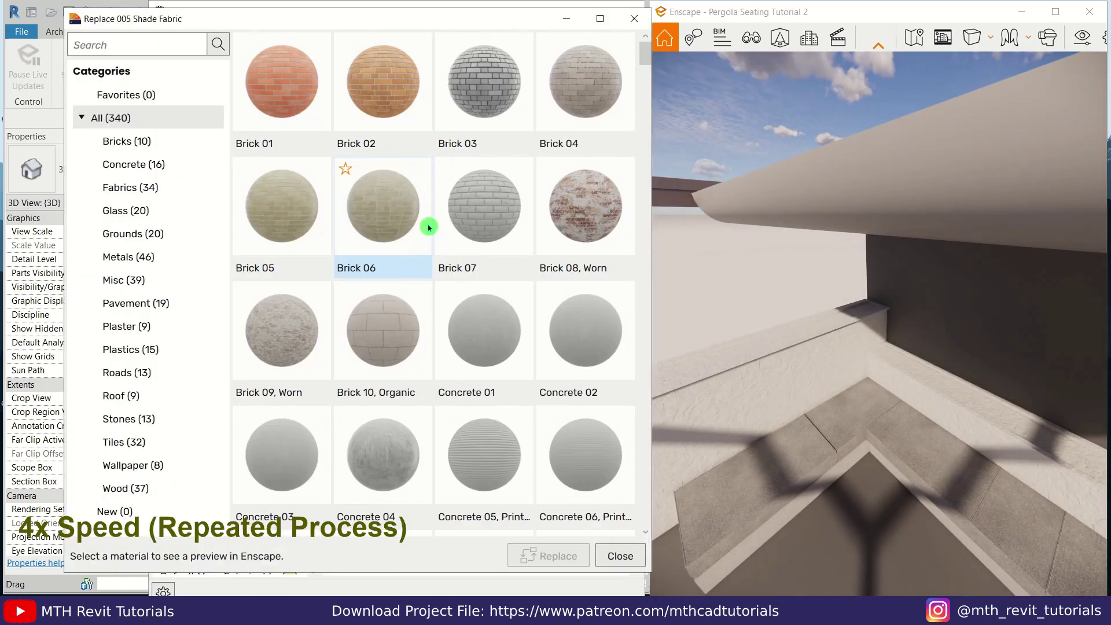
{"action": "left_click", "coordinate": [634, 19]}
{"action": "right_click_drag", "start_coordinate": [712, 348], "coordinate": [718, 307]}
{"action": "left_click", "coordinate": [247, 164]}
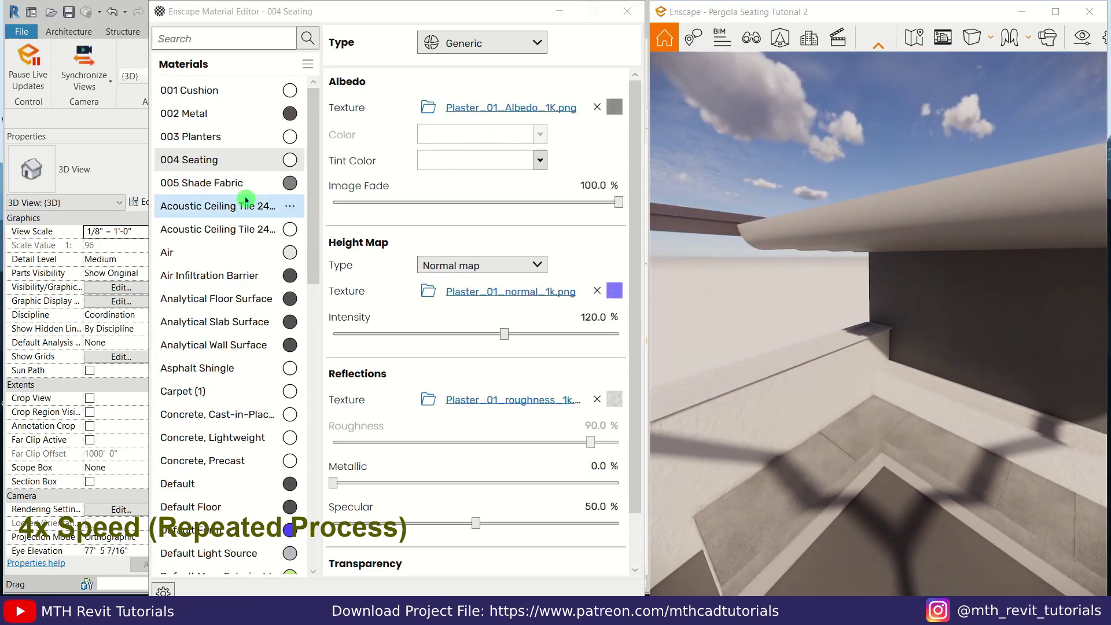
{"action": "left_click", "coordinate": [290, 183]}
{"action": "left_click", "coordinate": [340, 243]}
{"action": "key", "text": "Escape"}
{"action": "left_click", "coordinate": [818, 279]}
{"action": "right_click_drag", "start_coordinate": [818, 279], "coordinate": [799, 330]}
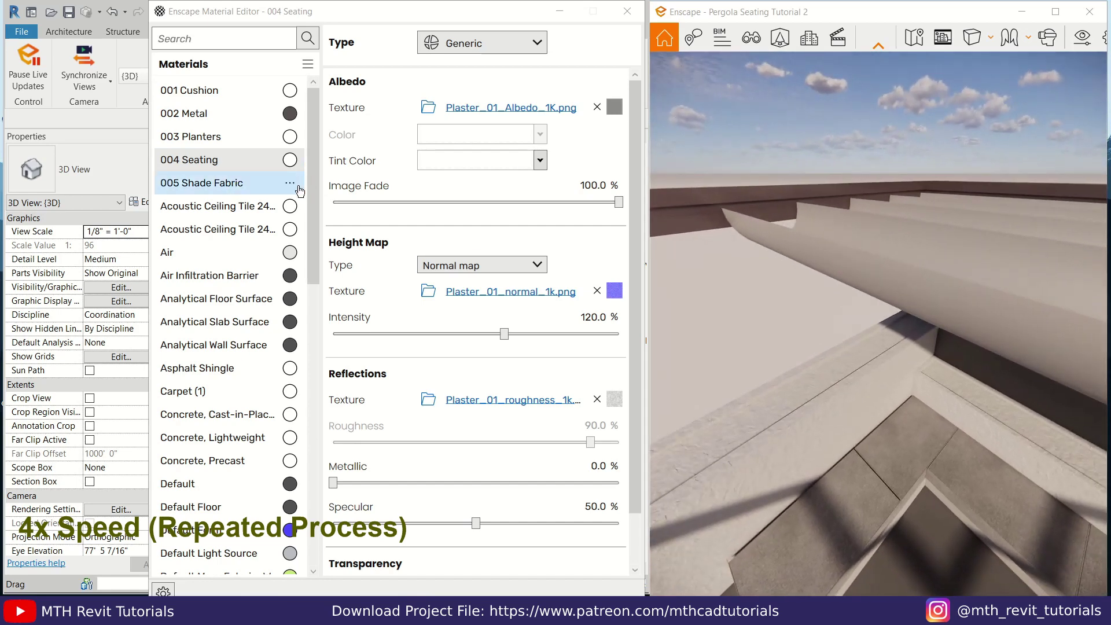
- Replace the 005 Shade Fabric material with the Velour 02 fabric from the Enscape library, previewing it on the shade
{"action": "left_click", "coordinate": [296, 186]}
{"action": "left_click", "coordinate": [348, 247]}
{"action": "left_click", "coordinate": [141, 186]}
{"action": "scroll", "coordinate": [484, 324], "scroll_direction": "down", "scroll_amount": 10}
{"action": "left_click", "coordinate": [417, 472]}
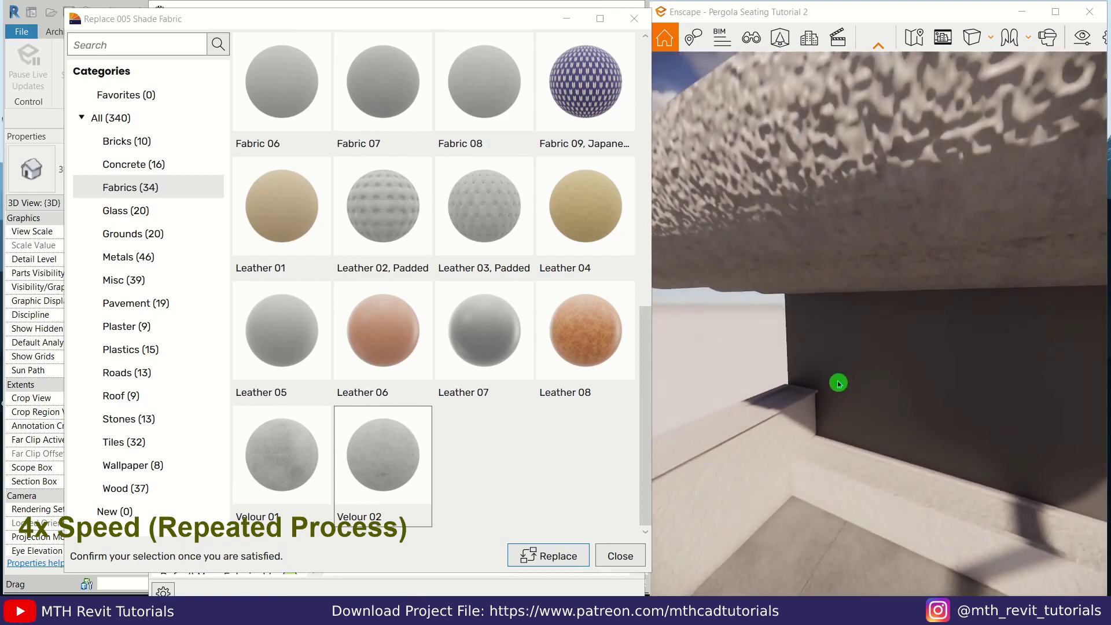
{"action": "left_click", "coordinate": [436, 322]}
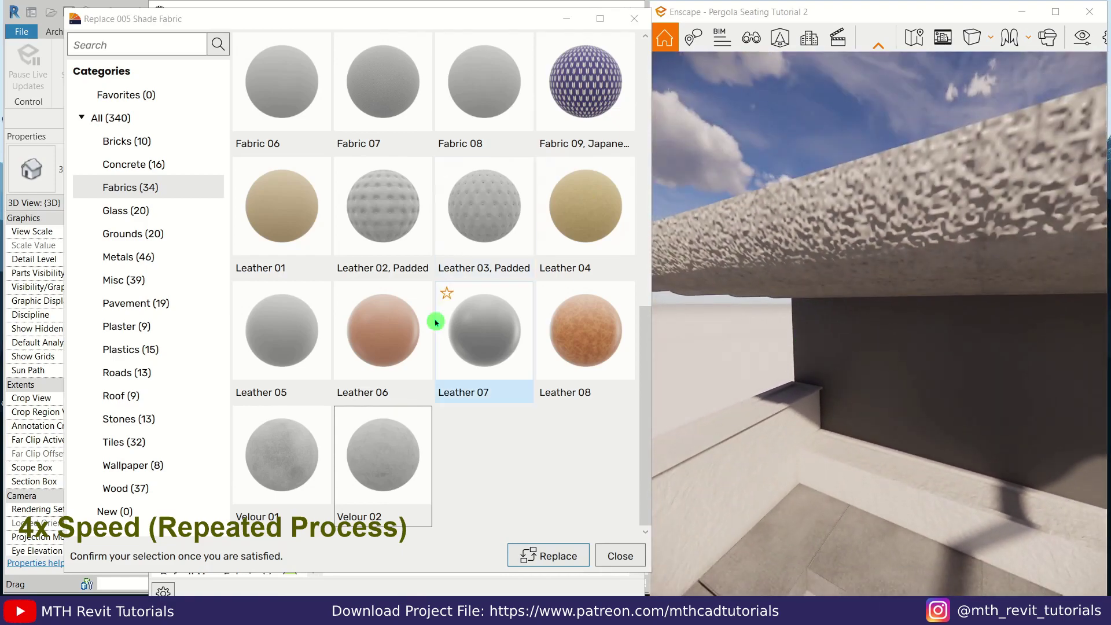
{"action": "left_click", "coordinate": [538, 555]}
- Set the 005 Shade Fabric albedo texture brightness to 91%, check the seating area in the render, and close the material editor
{"action": "left_click", "coordinate": [474, 110]}
{"action": "scroll", "coordinate": [732, 218], "scroll_direction": "up", "scroll_amount": 4}
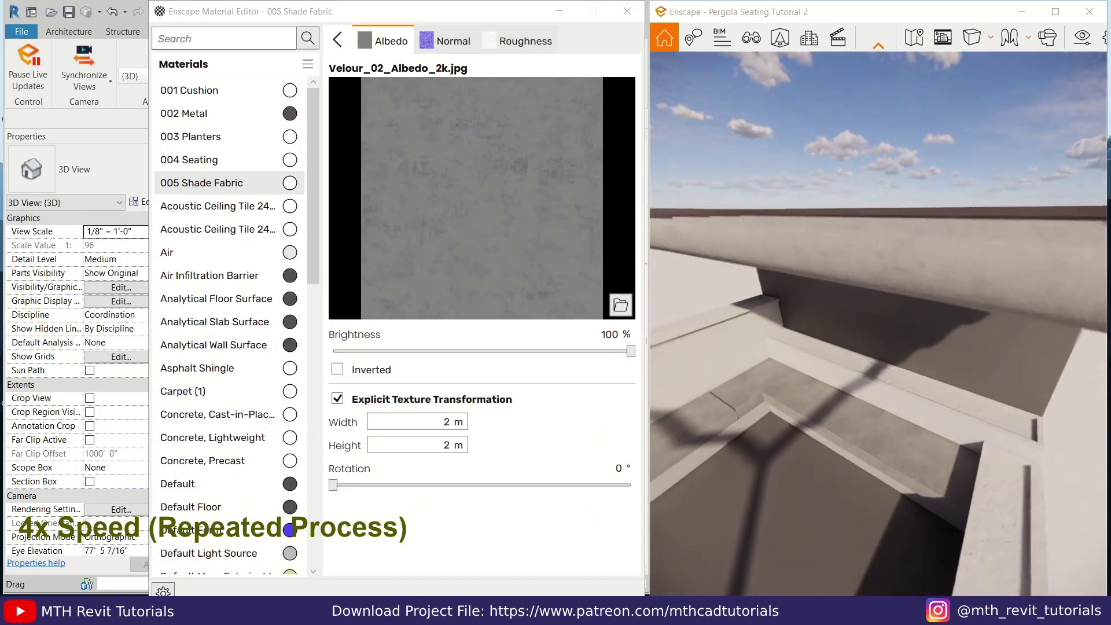
{"action": "left_click", "coordinate": [632, 355]}
{"action": "left_click_drag", "start_coordinate": [632, 355], "coordinate": [607, 360]}
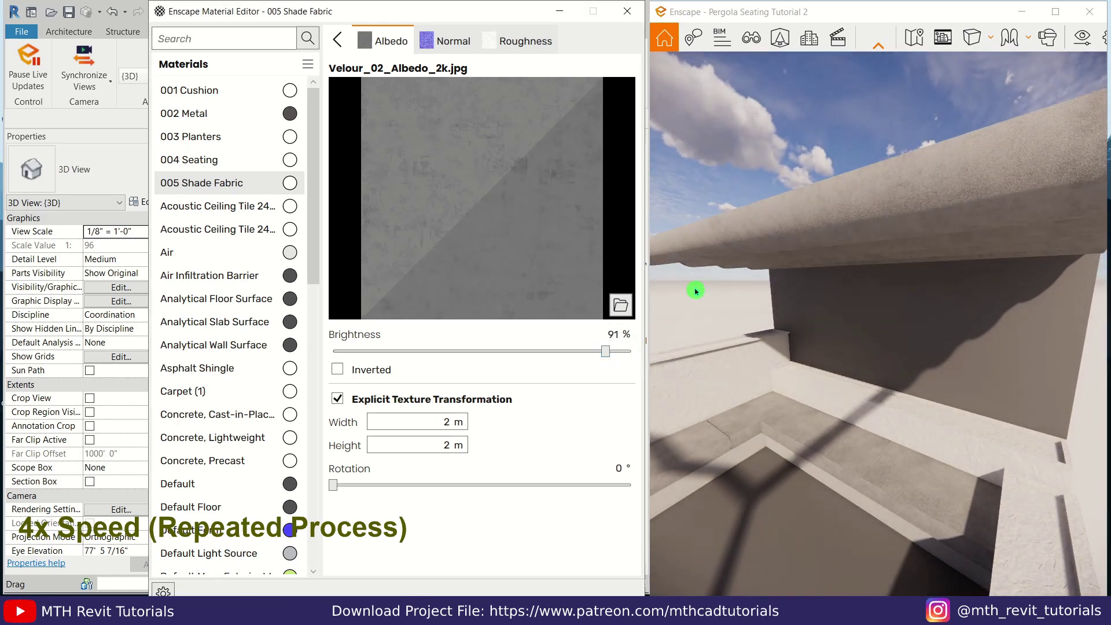
{"action": "left_click", "coordinate": [339, 41]}
{"action": "left_click_drag", "start_coordinate": [851, 352], "coordinate": [871, 417]}
{"action": "left_click_drag", "start_coordinate": [1008, 192], "coordinate": [848, 209]}
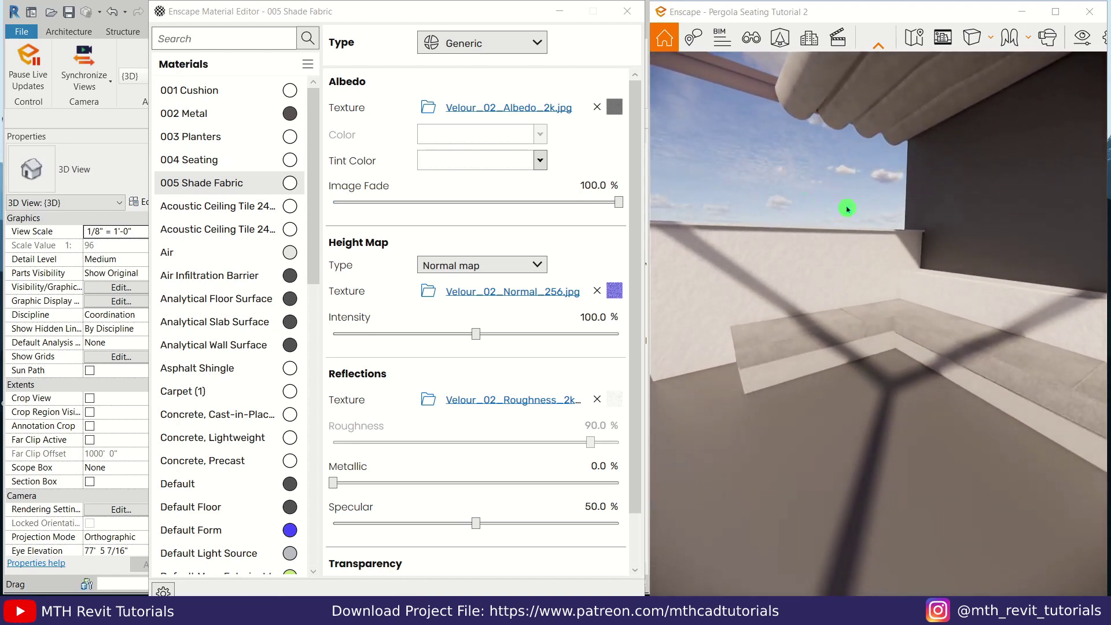
{"action": "left_click", "coordinate": [628, 14]}
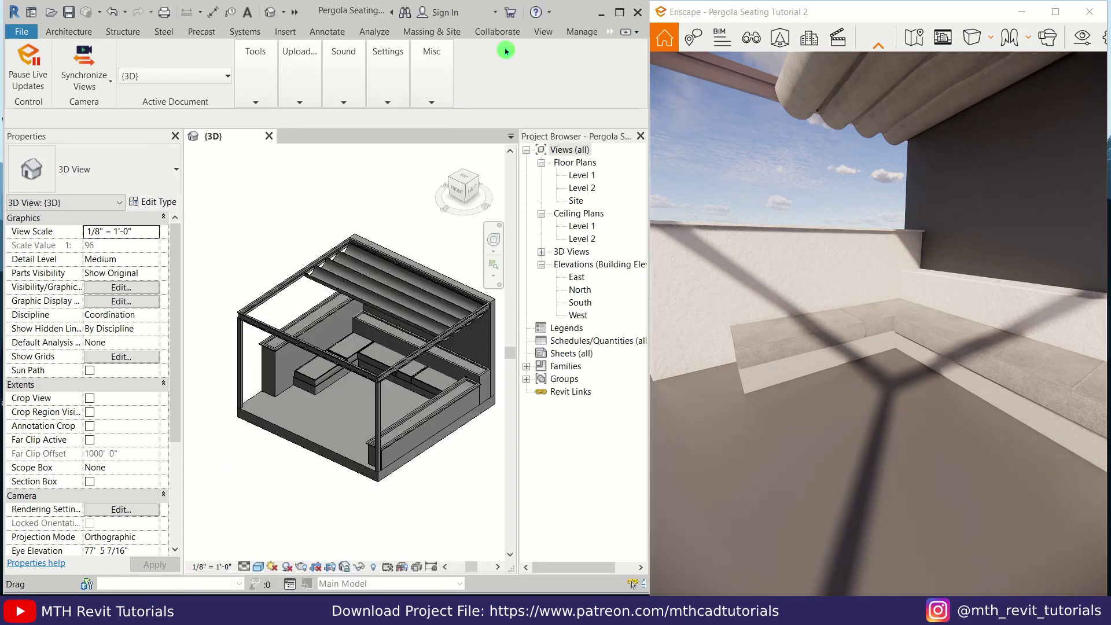
- Open the material selection for the structure layer of the pergola back wall's Generic - 8" type in Revit
{"action": "left_click", "coordinate": [621, 12]}
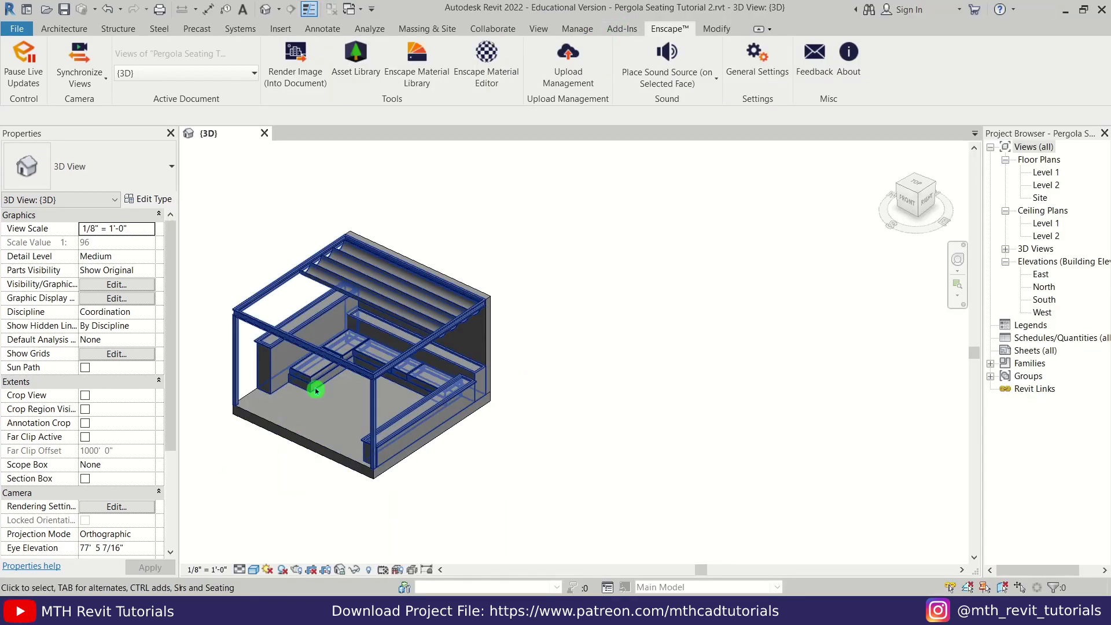
{"action": "scroll", "coordinate": [315, 385], "scroll_direction": "up", "scroll_amount": 2}
{"action": "left_click", "coordinate": [702, 330]}
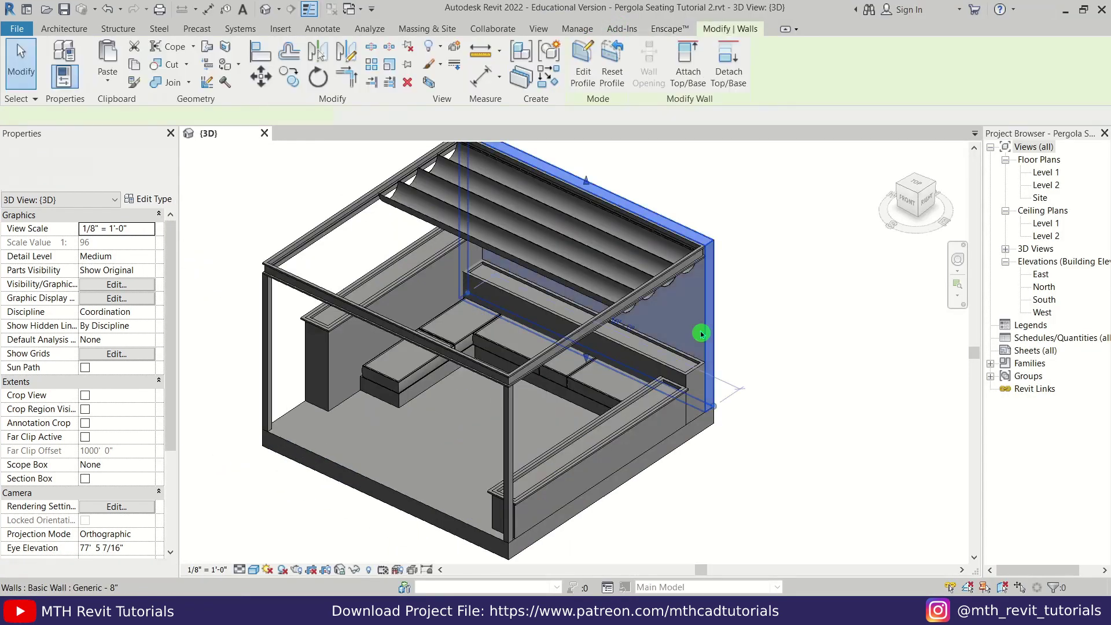
{"action": "left_click", "coordinate": [139, 199]}
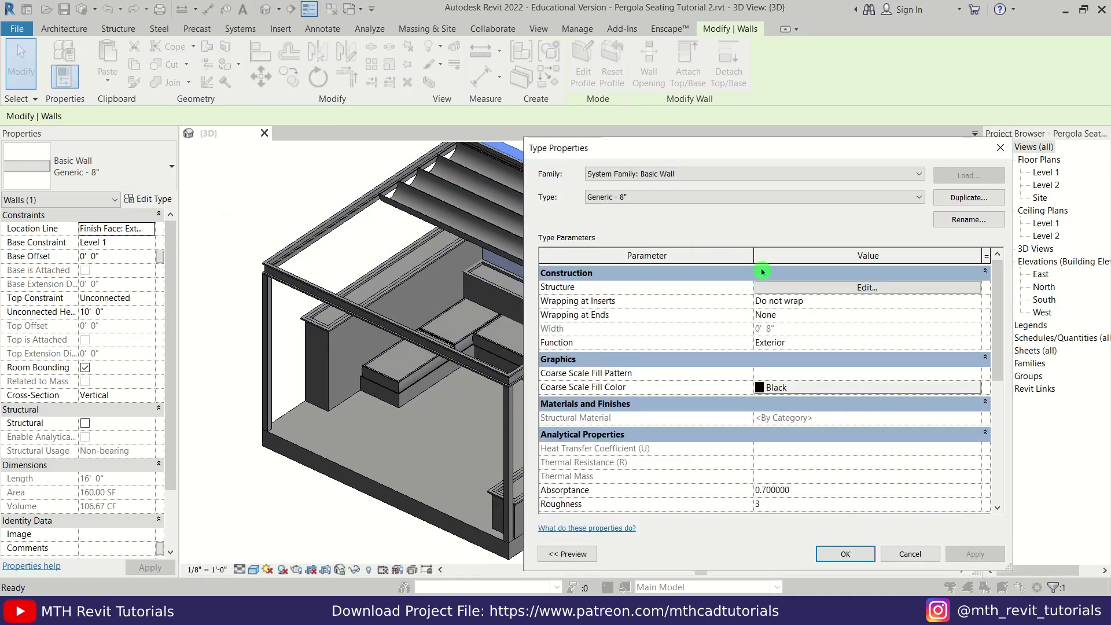
{"action": "left_click", "coordinate": [814, 292]}
{"action": "left_click", "coordinate": [724, 287]}
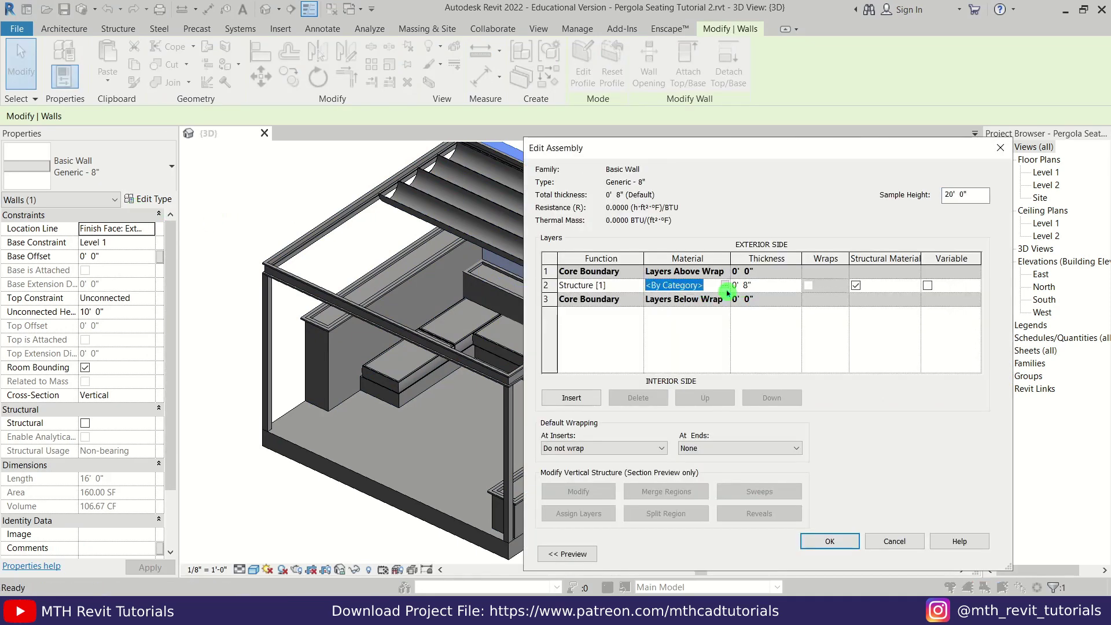
{"action": "left_click", "coordinate": [724, 284]}
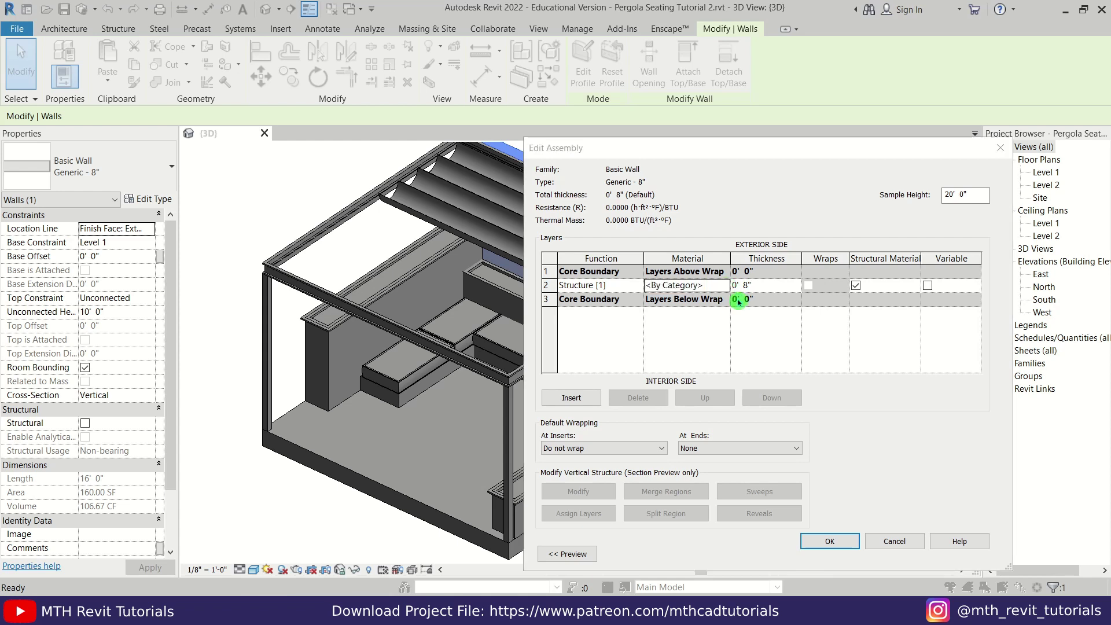
- Create a new material named 006 Wall and assign it to the back wall's structure layer
{"action": "left_click", "coordinate": [276, 520]}
{"action": "left_click", "coordinate": [289, 539]}
{"action": "right_click", "coordinate": [317, 315]}
{"action": "left_click", "coordinate": [338, 354]}
{"action": "type", "text": "00"}
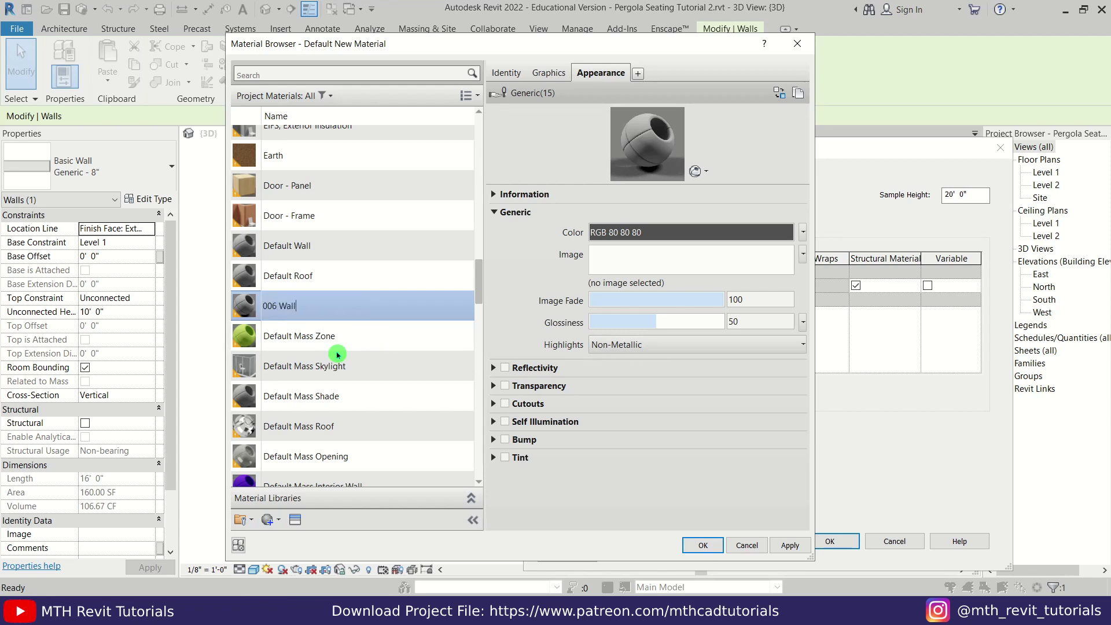
{"action": "type", "text": "6 Wall"}
{"action": "key", "text": "Return"}
{"action": "left_click", "coordinate": [704, 545]}
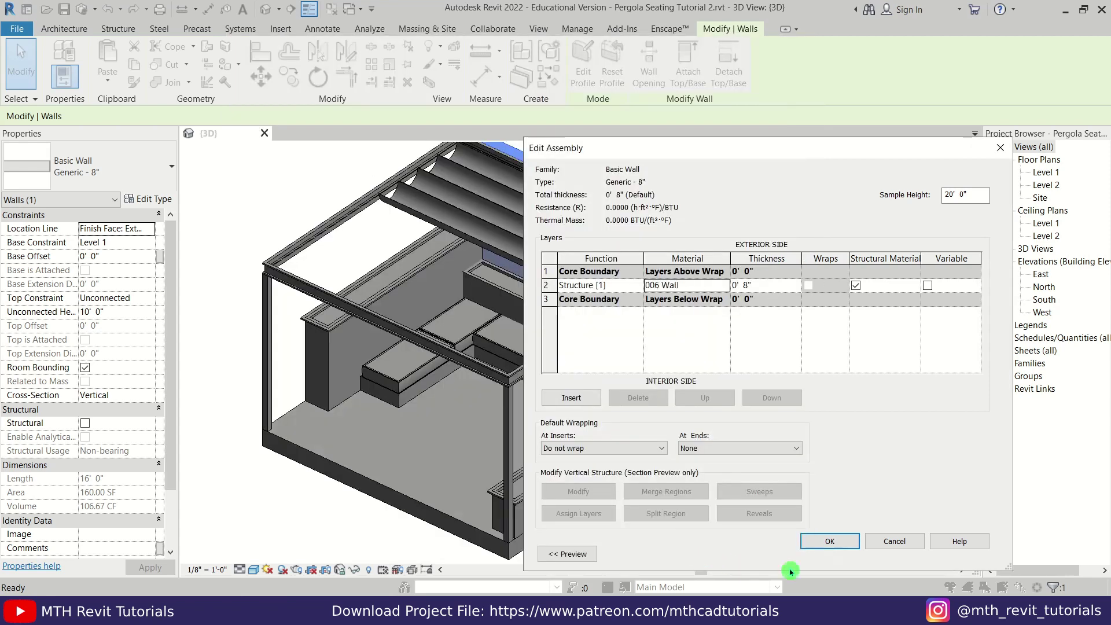
{"action": "left_click", "coordinate": [832, 542]}
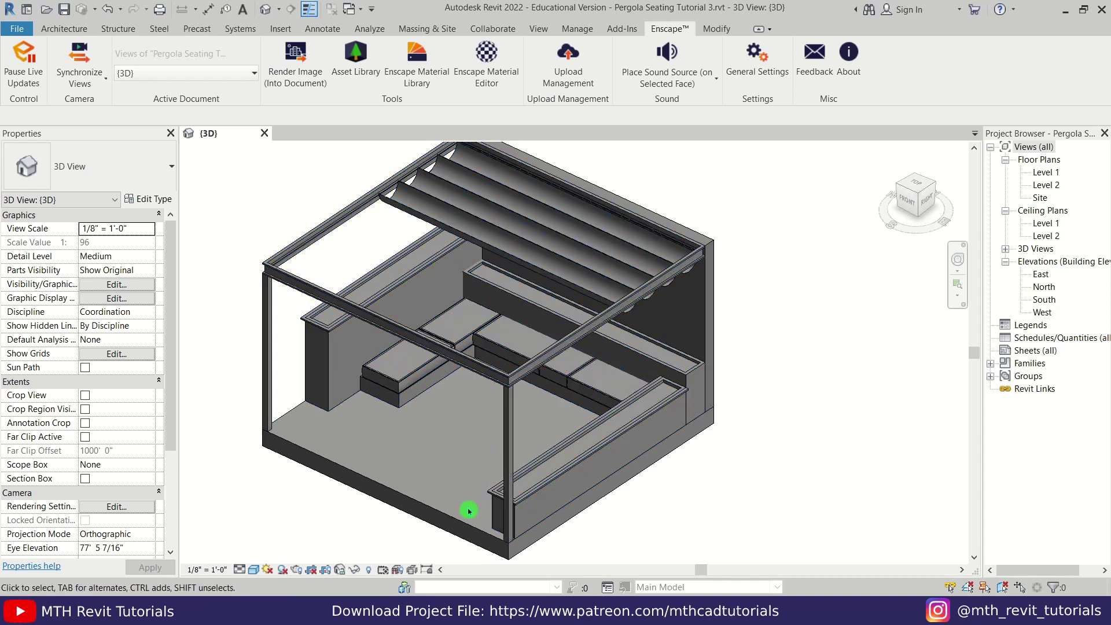
- Open the material selection for the structure layer of the pergola floor's Generic - 12" type
{"action": "left_click", "coordinate": [463, 528]}
{"action": "left_click", "coordinate": [157, 201]}
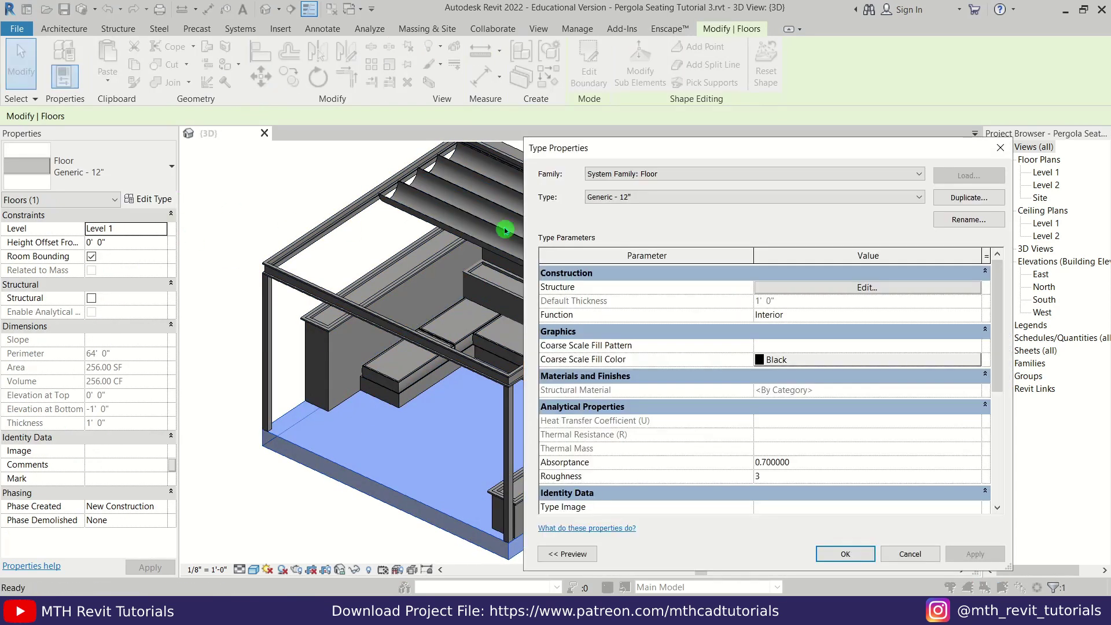
{"action": "left_click", "coordinate": [799, 288]}
{"action": "left_click", "coordinate": [725, 286]}
- Create a new material named 007 Floor, assign it to the floor's structure layer, and apply the type changes
{"action": "left_click", "coordinate": [268, 521]}
{"action": "left_click", "coordinate": [285, 540]}
{"action": "right_click", "coordinate": [296, 314]}
{"action": "left_click", "coordinate": [340, 346]}
{"action": "type", "text": "007 "}
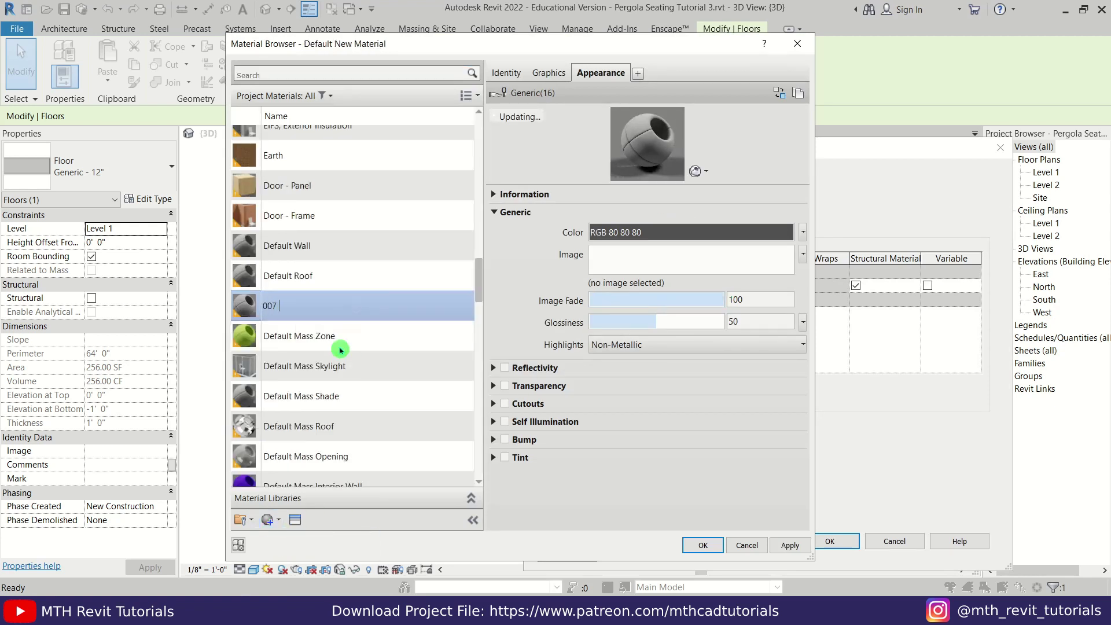
{"action": "type", "text": "Floor"}
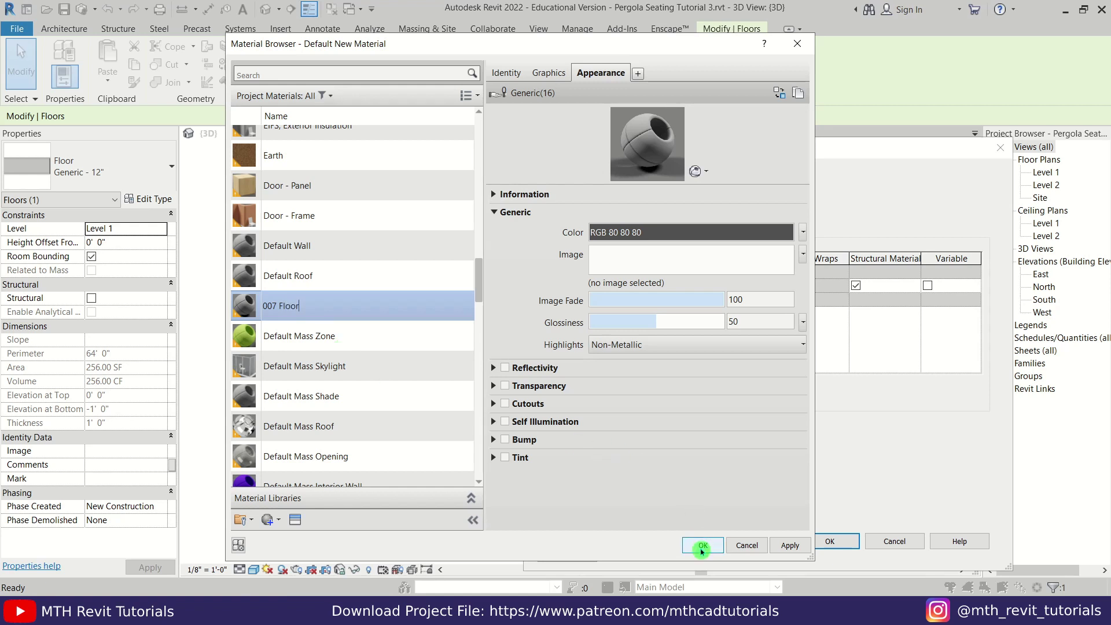
{"action": "key", "text": "Return"}
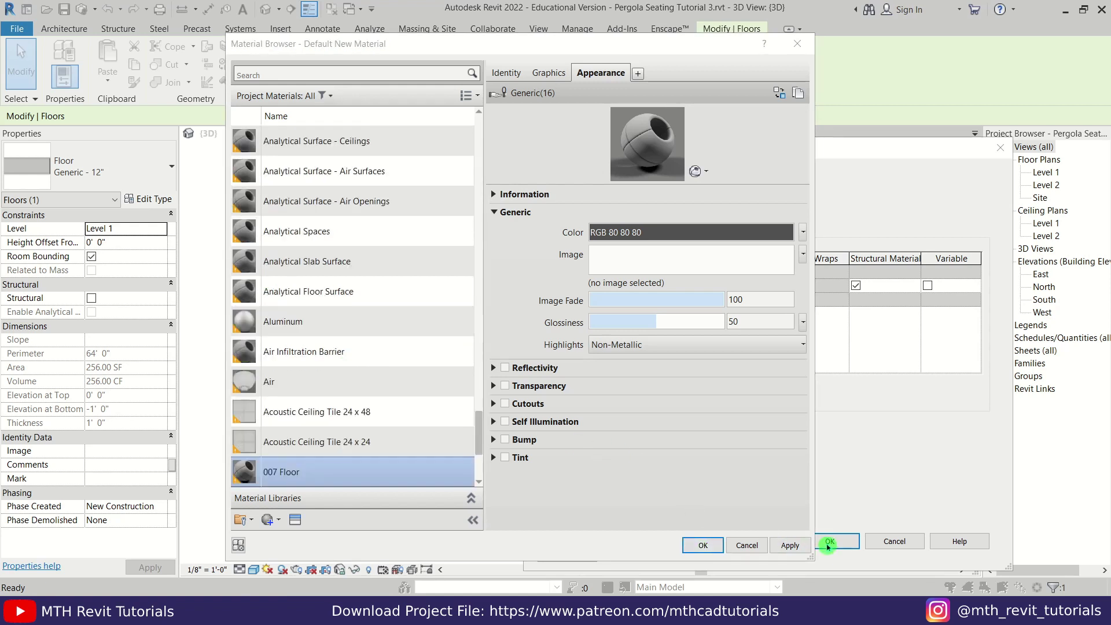
{"action": "left_click", "coordinate": [740, 553]}
{"action": "left_click", "coordinate": [836, 541]}
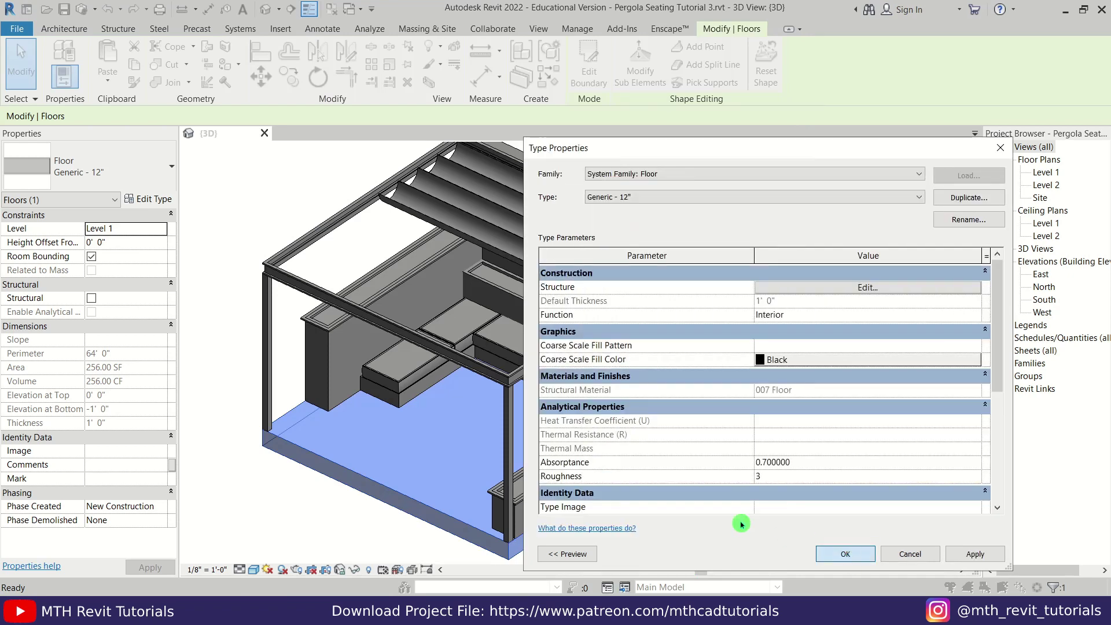
{"action": "key", "text": "Return"}
{"action": "left_click", "coordinate": [763, 533]}
- Start splitting the pergola floor's top face and open the Level 1 floor plan for sketching the boundary
{"action": "middle_click_drag", "start_coordinate": [541, 424], "coordinate": [488, 446], "text": "shift"}
{"action": "scroll", "coordinate": [488, 446], "scroll_direction": "up", "scroll_amount": 3}
{"action": "scroll", "coordinate": [485, 450], "scroll_direction": "up", "scroll_amount": 2}
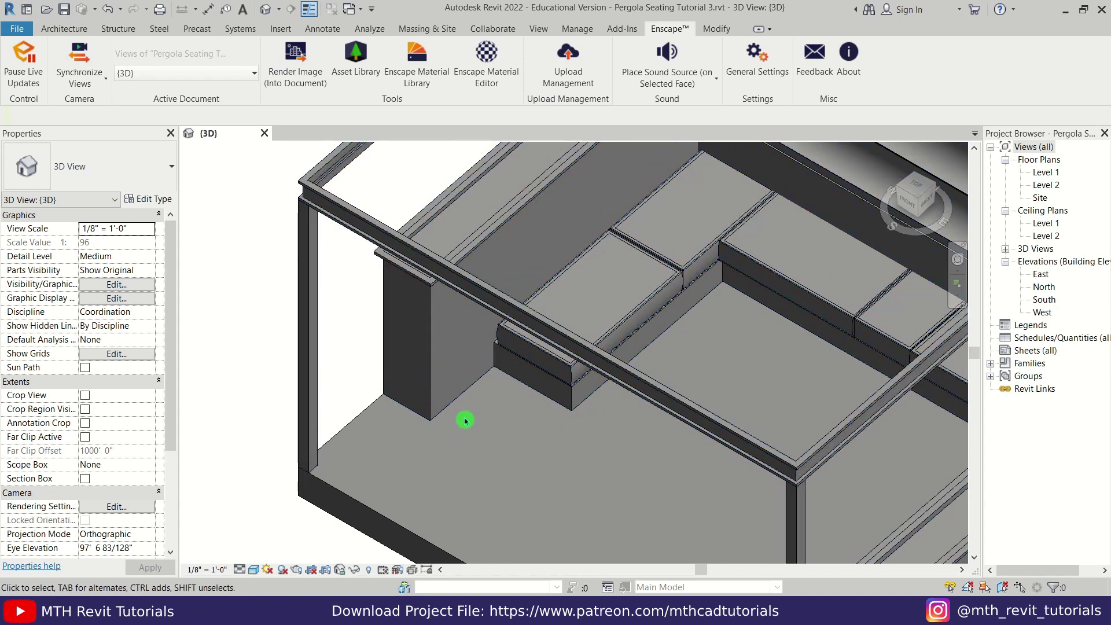
{"action": "middle_click_drag", "start_coordinate": [494, 451], "coordinate": [408, 371]}
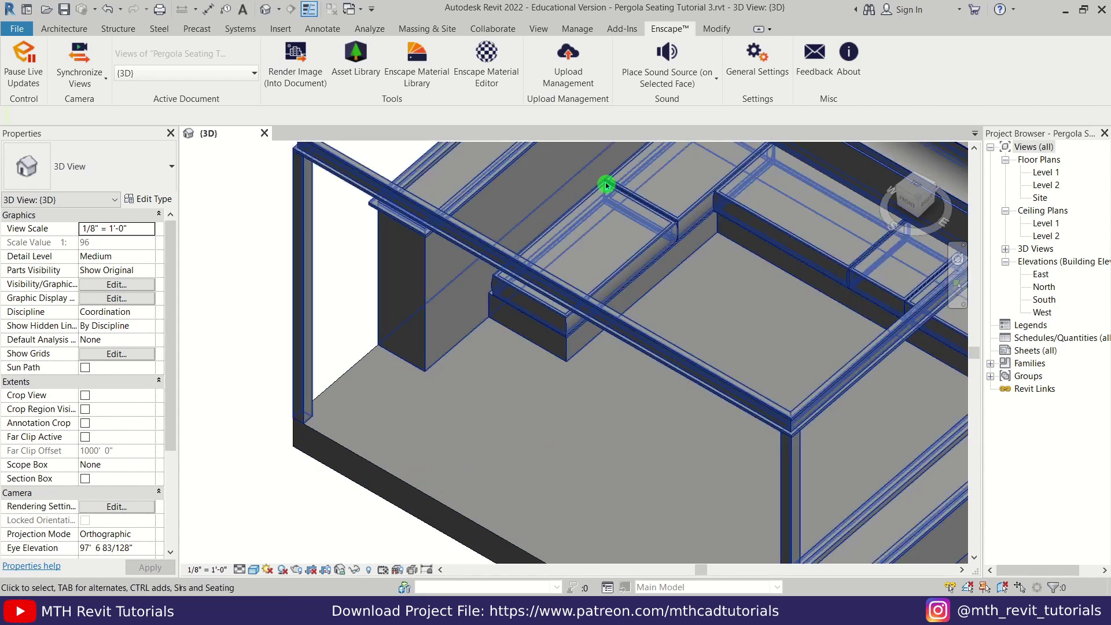
{"action": "left_click", "coordinate": [718, 29]}
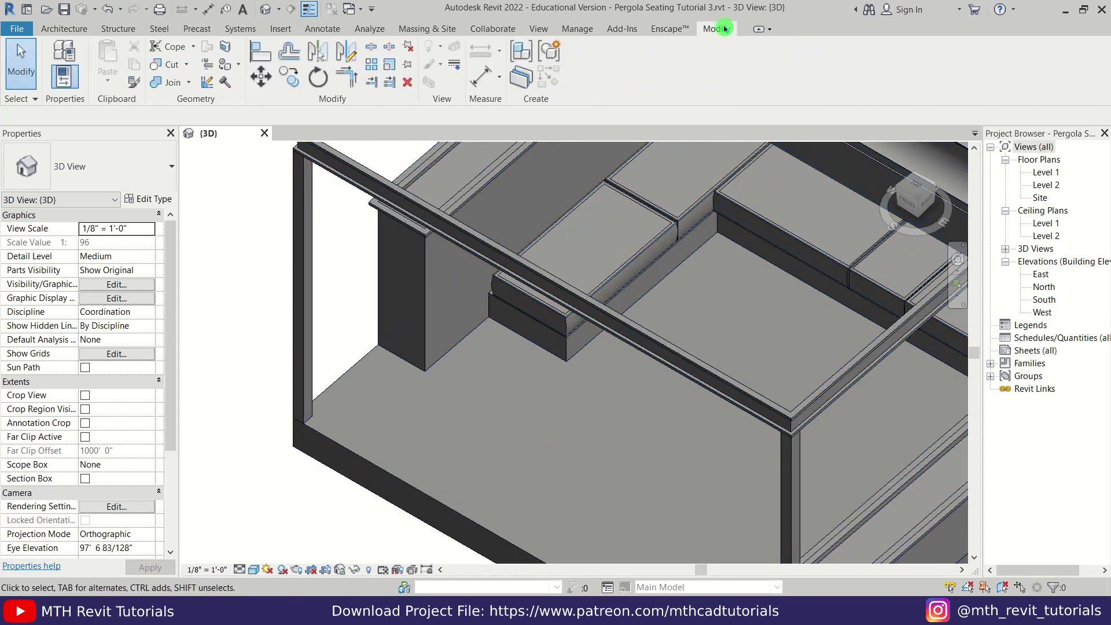
{"action": "left_click", "coordinate": [226, 50]}
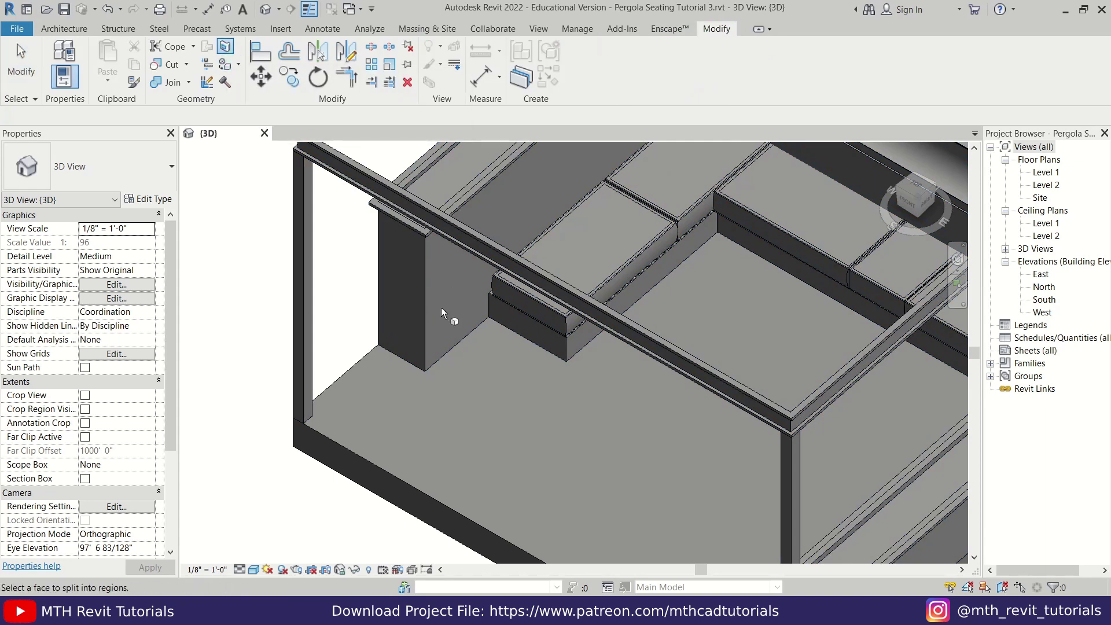
{"action": "left_click", "coordinate": [370, 357]}
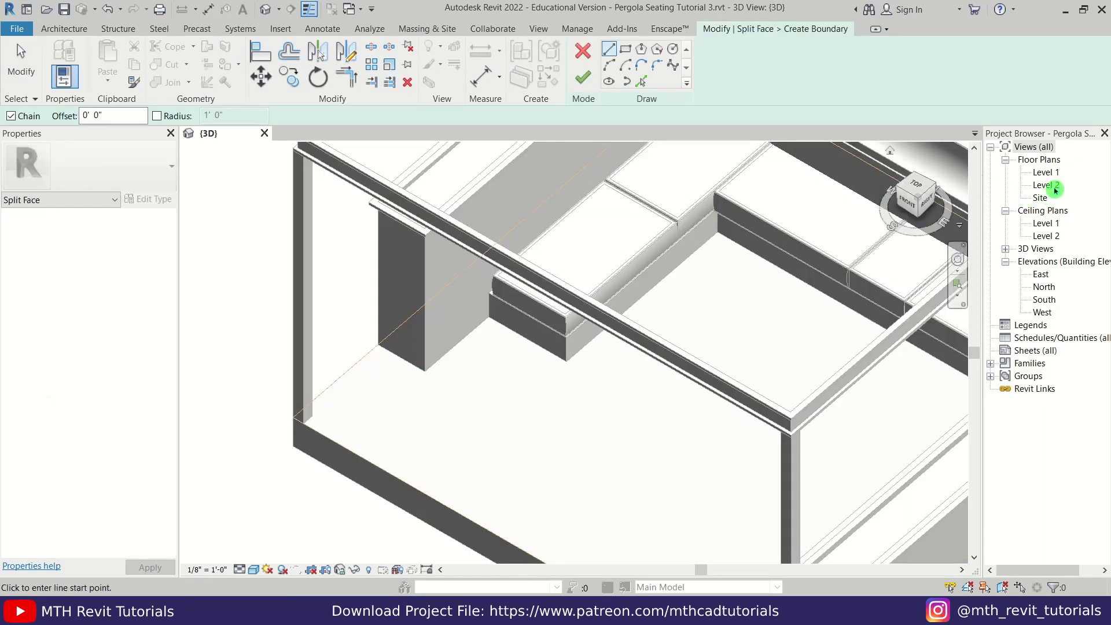
{"action": "double_click", "coordinate": [1046, 172]}
- Sketch a rectangular split boundary on the floor beside the planter, at the open end of the seating
{"action": "left_click", "coordinate": [625, 50]}
{"action": "scroll", "coordinate": [535, 365], "scroll_direction": "up", "scroll_amount": 10}
{"action": "left_click", "coordinate": [539, 341]}
{"action": "left_click", "coordinate": [616, 434]}
{"action": "key", "text": "Escape"}
{"action": "key", "text": "Escape"}
{"action": "scroll", "coordinate": [610, 422], "scroll_direction": "up", "scroll_amount": 4}
- Fit the rectangle's sides to the planter and seating edges, align its outer edge with the planter's end, and finish the split
{"action": "left_click", "coordinate": [450, 333]}
{"action": "left_click_drag", "start_coordinate": [451, 334], "coordinate": [461, 331]}
{"action": "left_click_drag", "start_coordinate": [626, 320], "coordinate": [624, 322]}
{"action": "left_click_drag", "start_coordinate": [534, 442], "coordinate": [568, 434]}
{"action": "key", "text": "a"}
{"action": "key", "text": "l"}
{"action": "left_click", "coordinate": [411, 432]}
{"action": "left_click", "coordinate": [561, 427]}
{"action": "key", "text": "Escape"}
{"action": "left_click", "coordinate": [582, 79]}
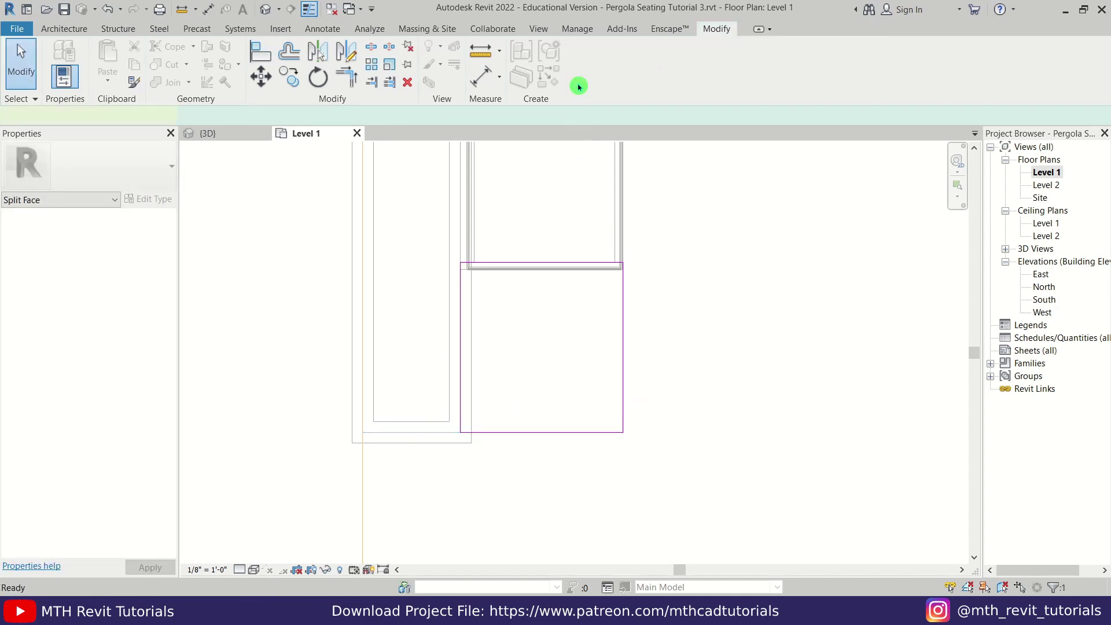
- Return to the 3D view and bring the whole pergola with its split floor face into view
{"action": "left_click", "coordinate": [208, 133]}
{"action": "key", "text": "Escape"}
{"action": "middle_click_drag", "start_coordinate": [488, 357], "coordinate": [443, 375]}
{"action": "left_click", "coordinate": [486, 407]}
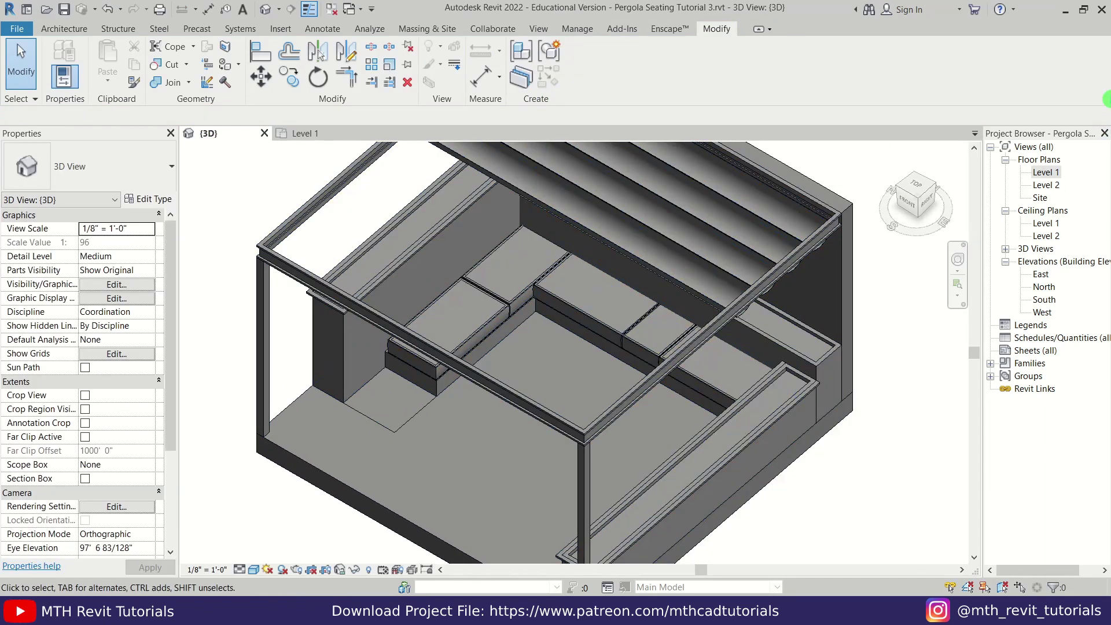
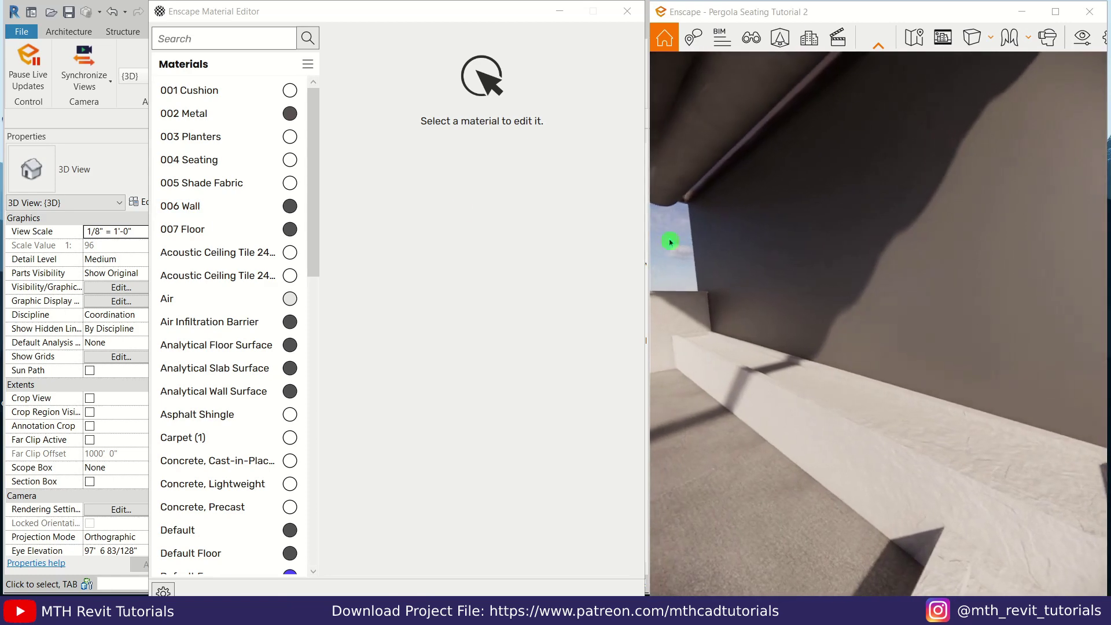
- Replace the 006 Wall material with the Enscape library material Wood 18, Planks
{"action": "left_click", "coordinate": [288, 207]}
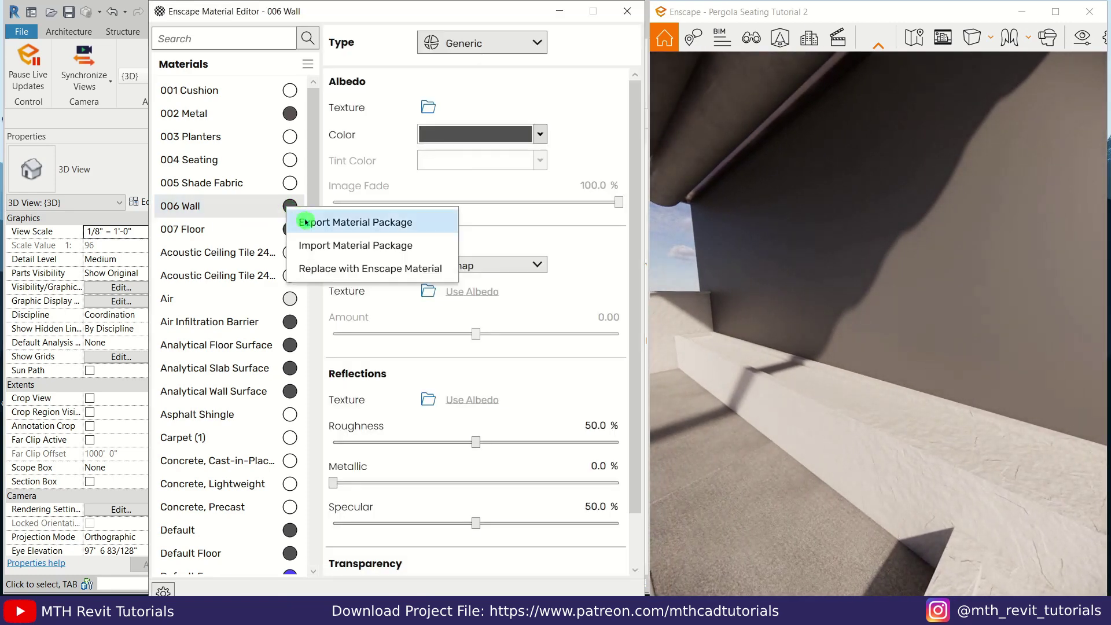
{"action": "left_click", "coordinate": [381, 276]}
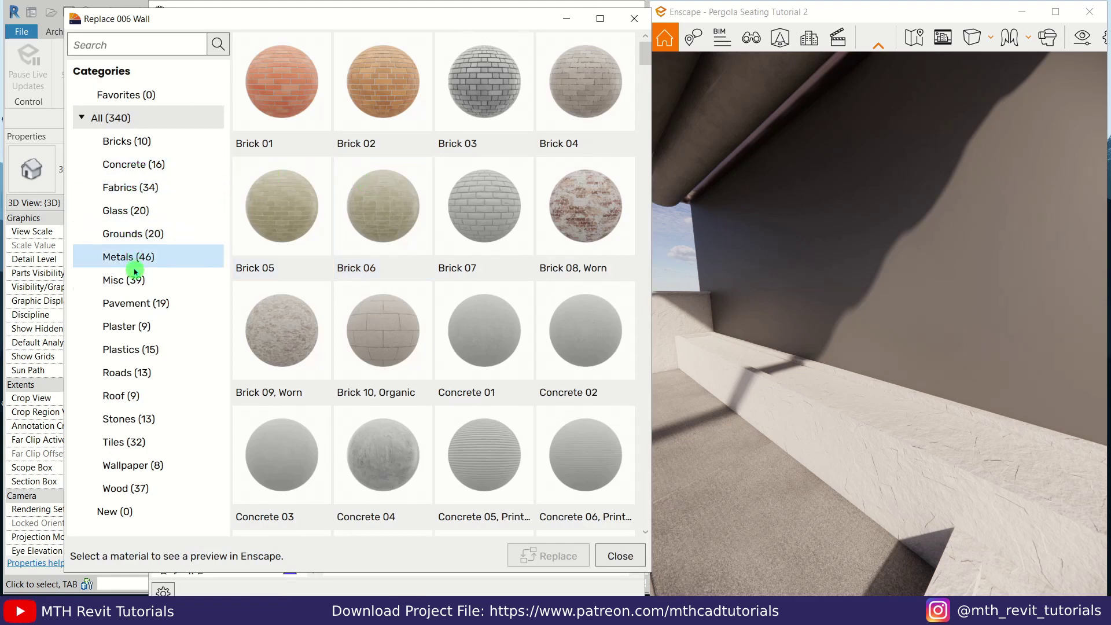
{"action": "left_click", "coordinate": [142, 489]}
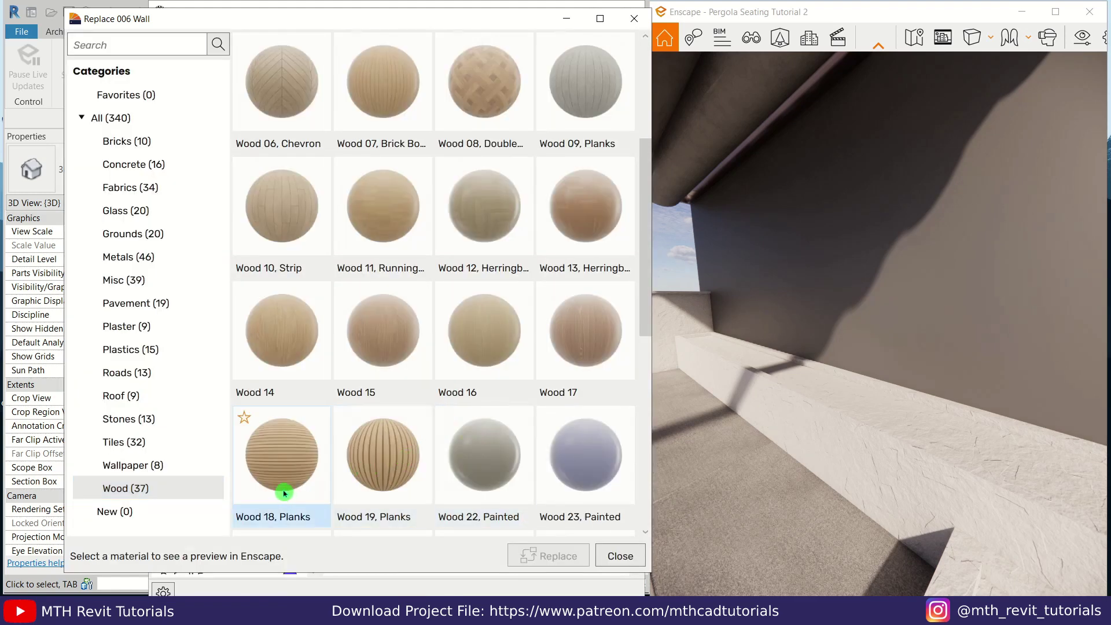
{"action": "left_click", "coordinate": [308, 491]}
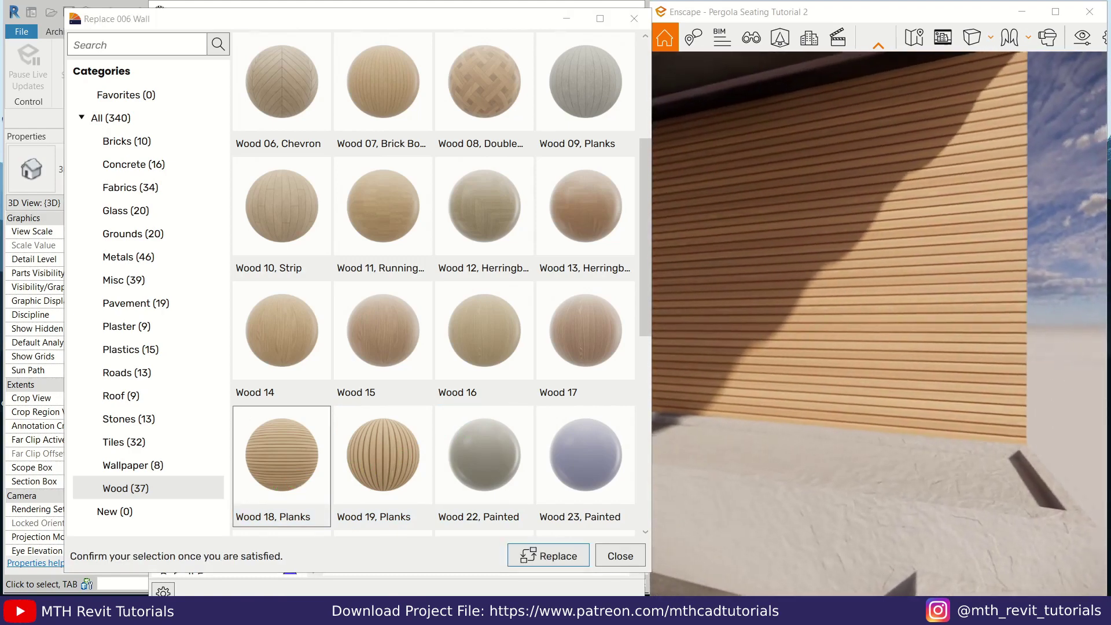
{"action": "right_click_drag", "start_coordinate": [903, 324], "coordinate": [811, 324]}
{"action": "left_click_drag", "start_coordinate": [853, 358], "coordinate": [661, 480]}
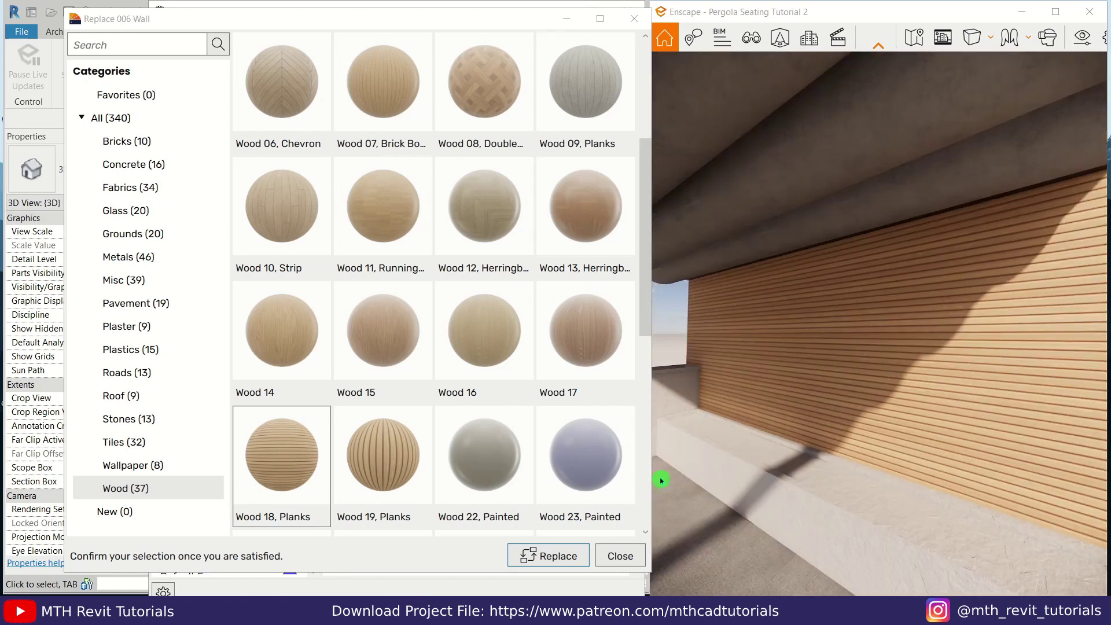
{"action": "left_click", "coordinate": [554, 557]}
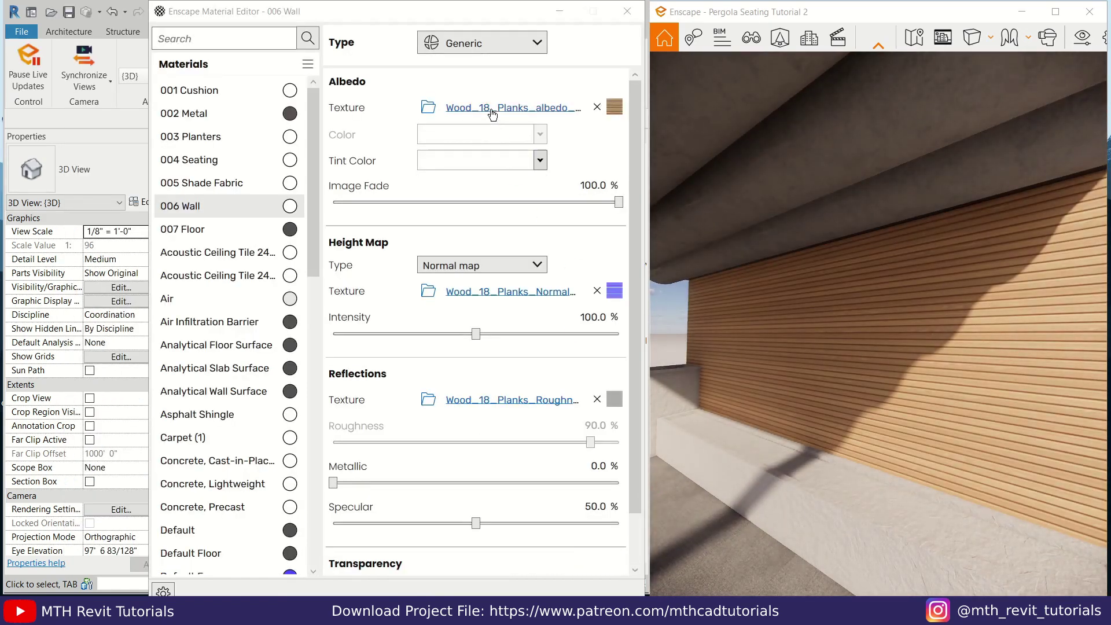
- Set the 006 Wall albedo texture's width and height to 1.8 m
{"action": "left_click", "coordinate": [489, 110]}
{"action": "left_click", "coordinate": [452, 427]}
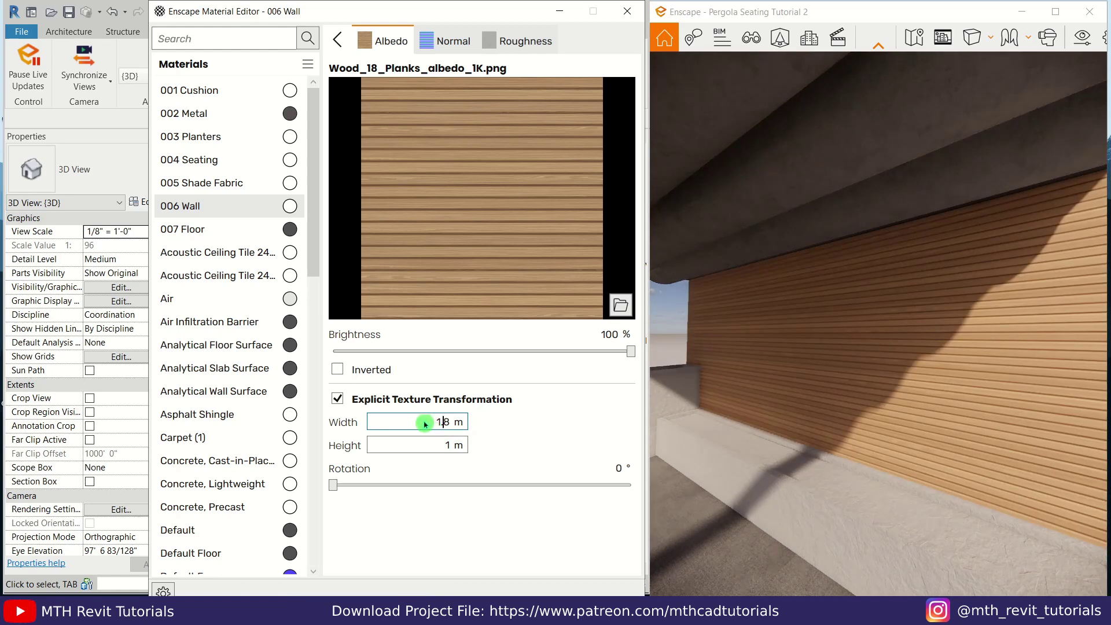
{"action": "right_click_drag", "start_coordinate": [758, 443], "coordinate": [816, 446]}
{"action": "left_click", "coordinate": [415, 446]}
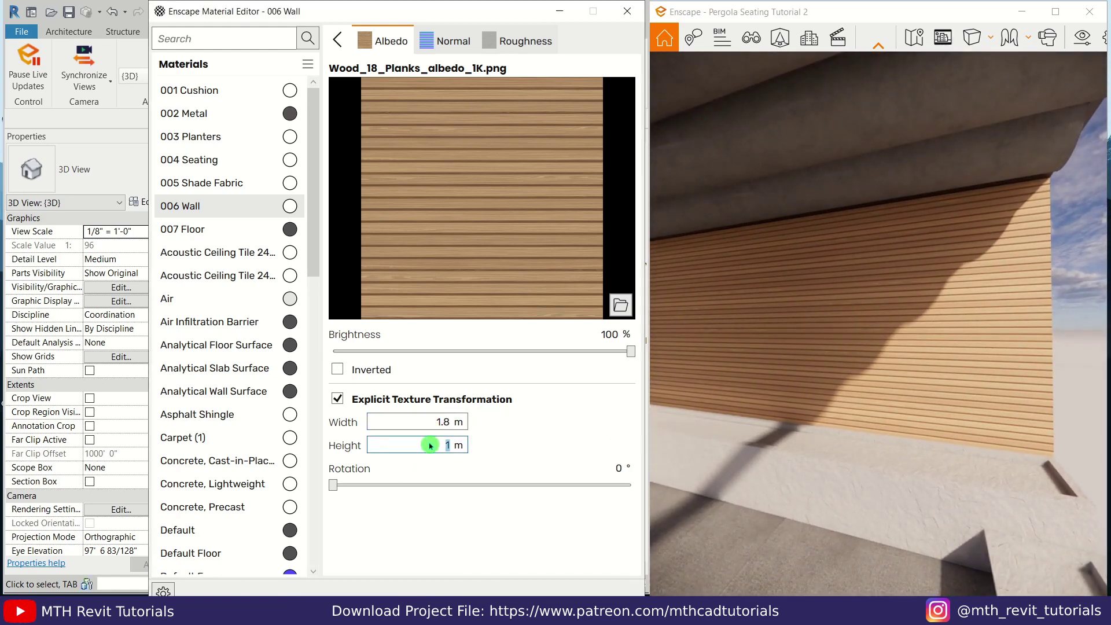
{"action": "left_click", "coordinate": [437, 427]}
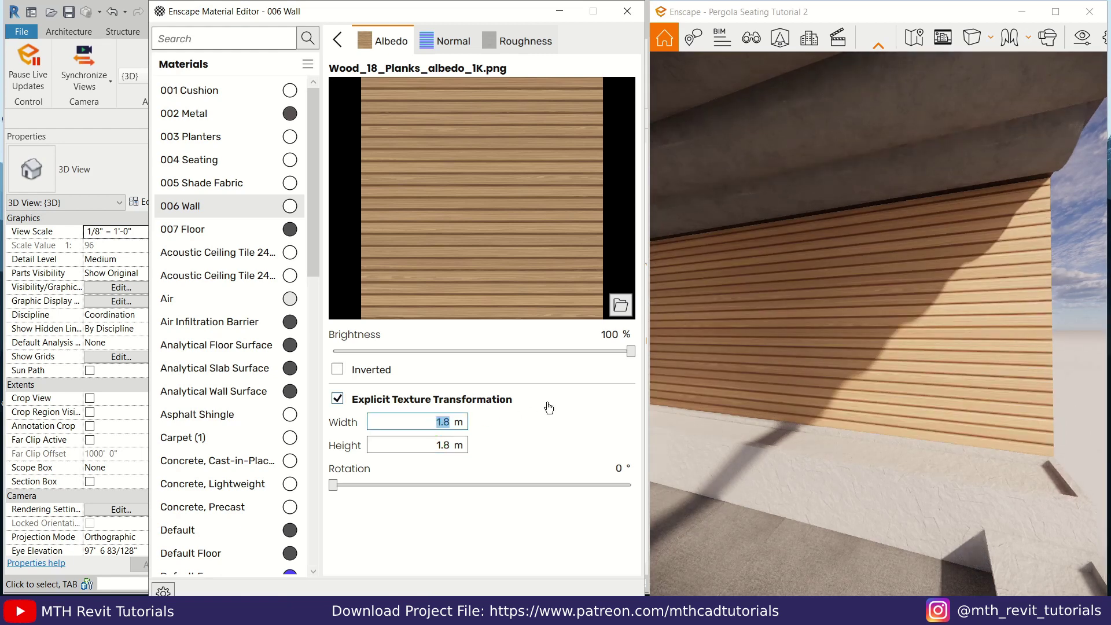
- Replace the 007 Floor material with the Enscape library material Wood 18, Planks
{"action": "left_click", "coordinate": [840, 361]}
{"action": "right_click_drag", "start_coordinate": [823, 407], "coordinate": [782, 523]}
{"action": "key", "text": "s"}
{"action": "key", "text": "w"}
{"action": "left_click", "coordinate": [293, 233]}
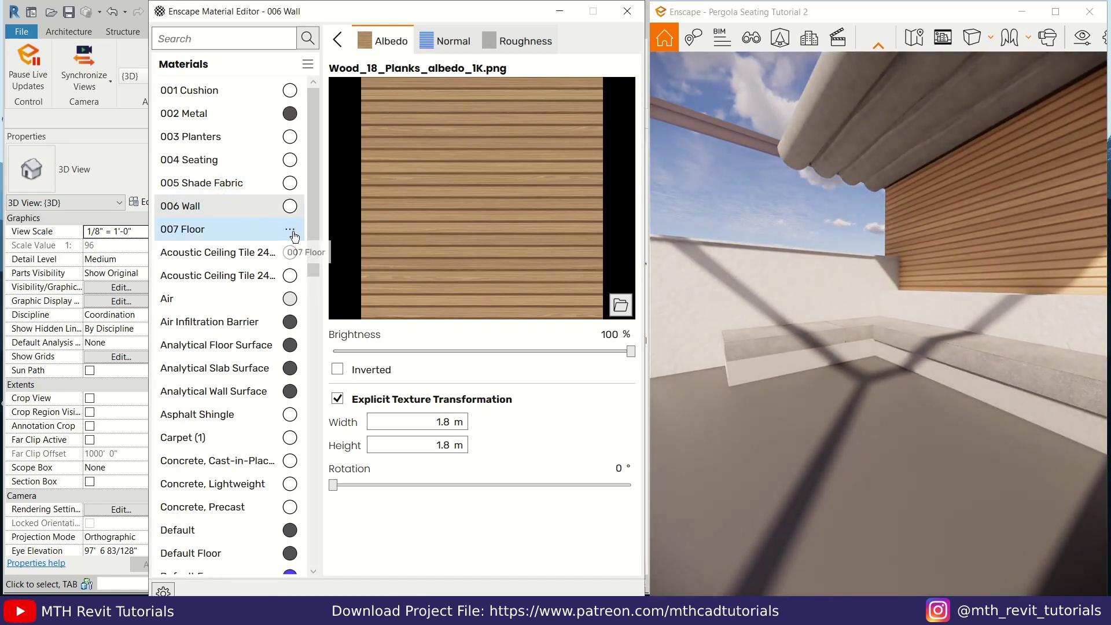
{"action": "left_click", "coordinate": [291, 232]}
{"action": "left_click", "coordinate": [321, 295]}
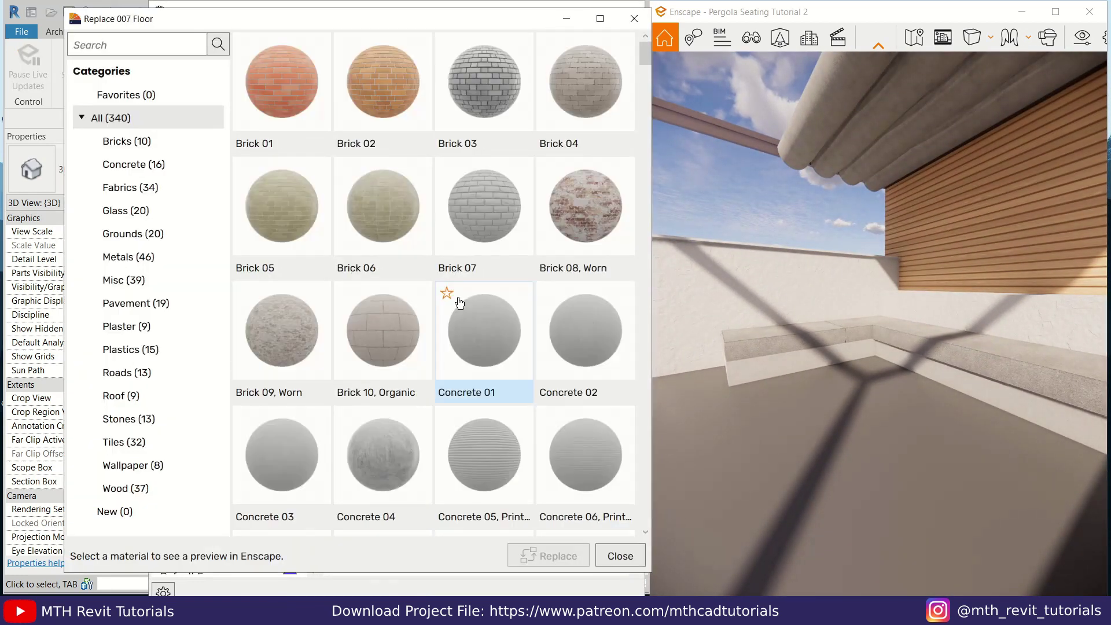
{"action": "left_click", "coordinate": [145, 488]}
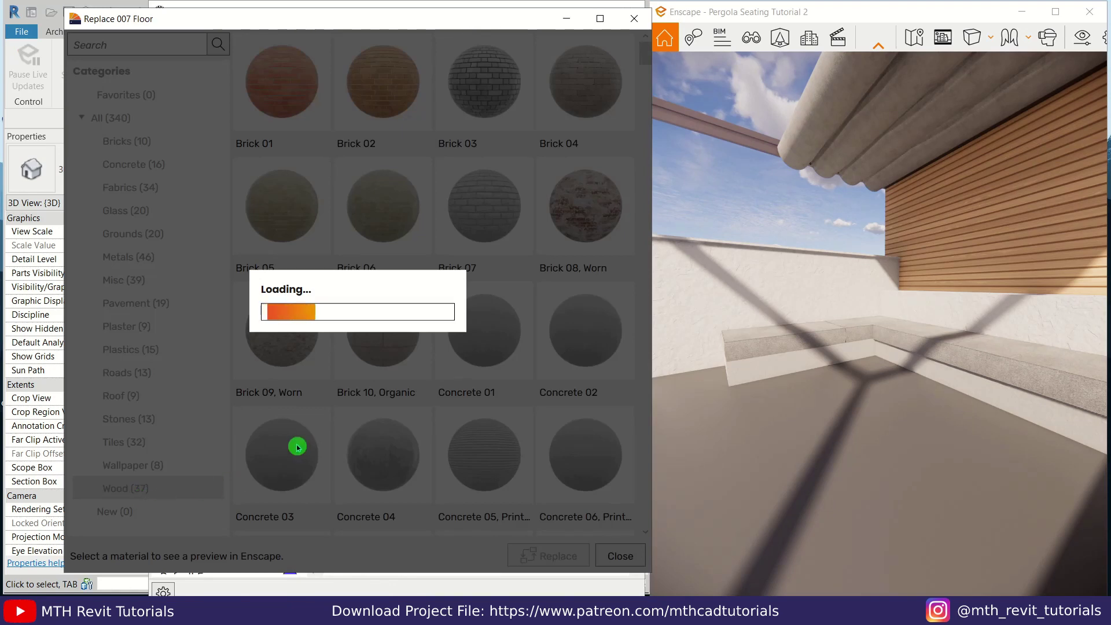
{"action": "scroll", "coordinate": [308, 427], "scroll_direction": "down", "scroll_amount": 8}
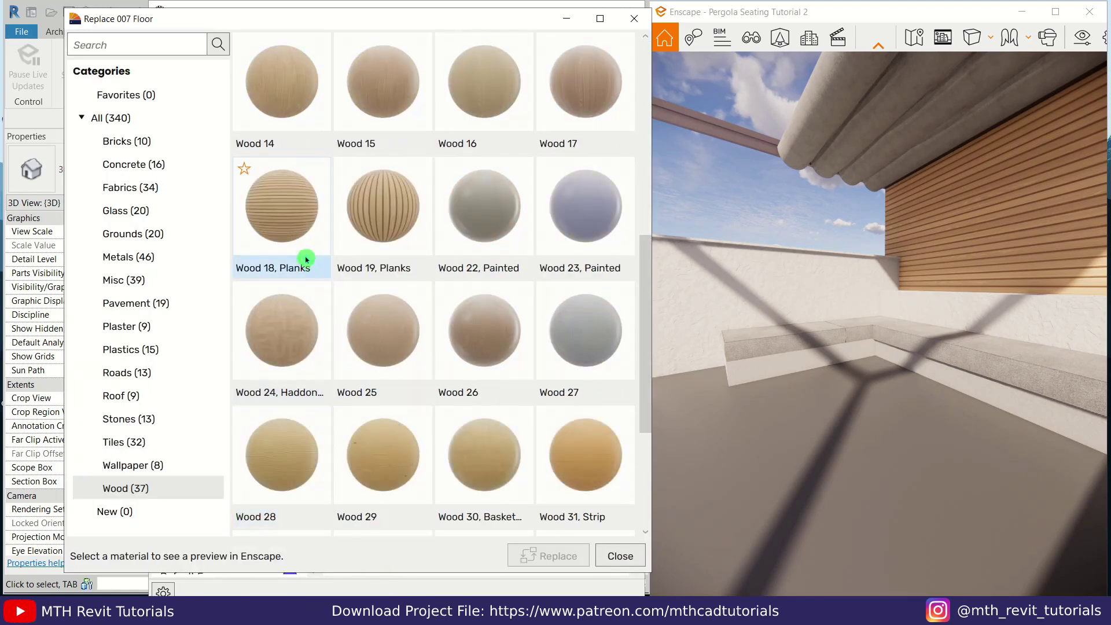
{"action": "left_click", "coordinate": [284, 225]}
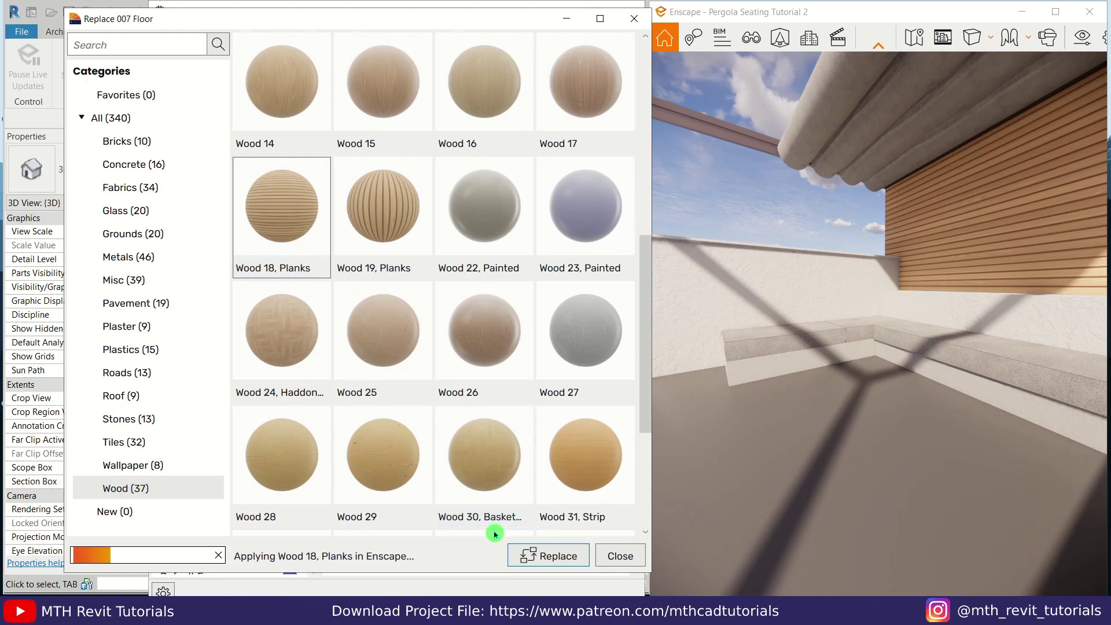
{"action": "left_click", "coordinate": [538, 556]}
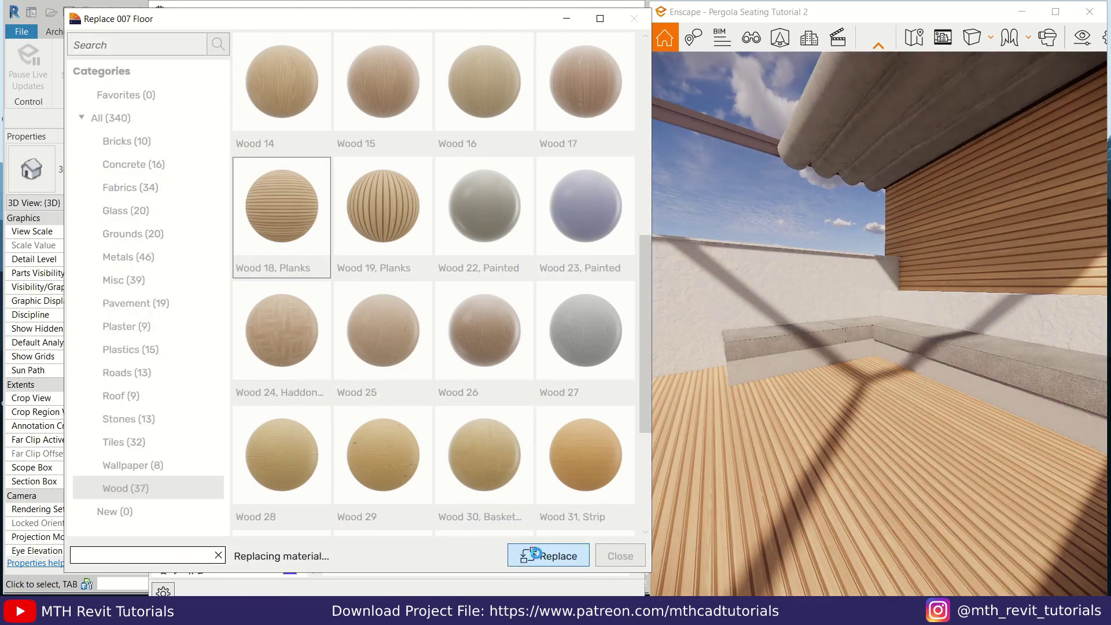
- Rotate the 007 Floor albedo texture to 90°
{"action": "left_click_drag", "start_coordinate": [784, 458], "coordinate": [866, 465]}
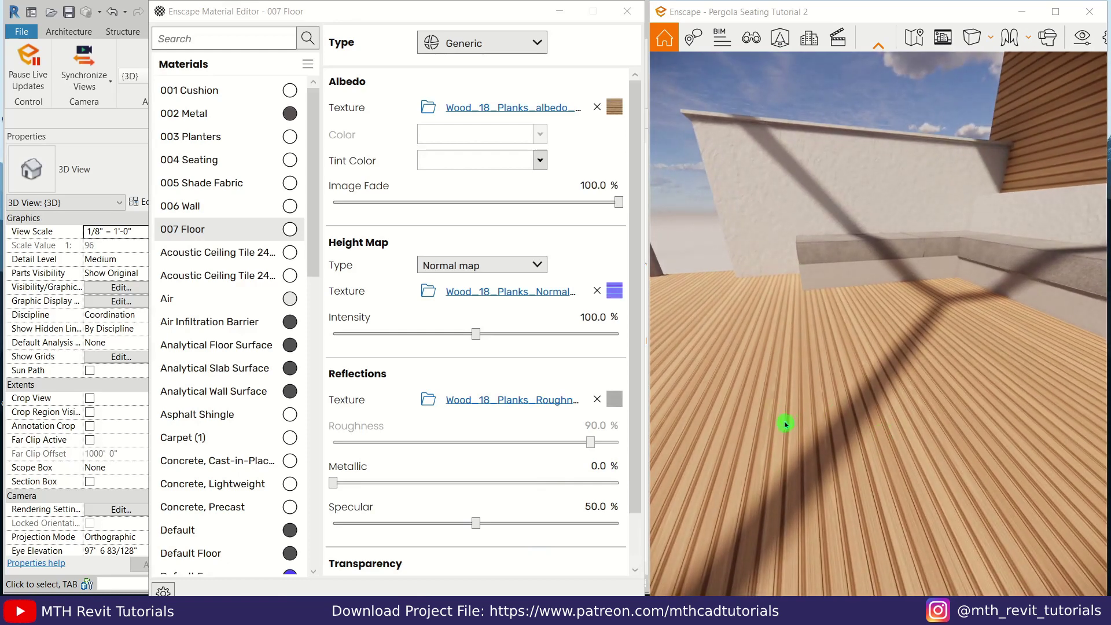
{"action": "left_click", "coordinate": [528, 108]}
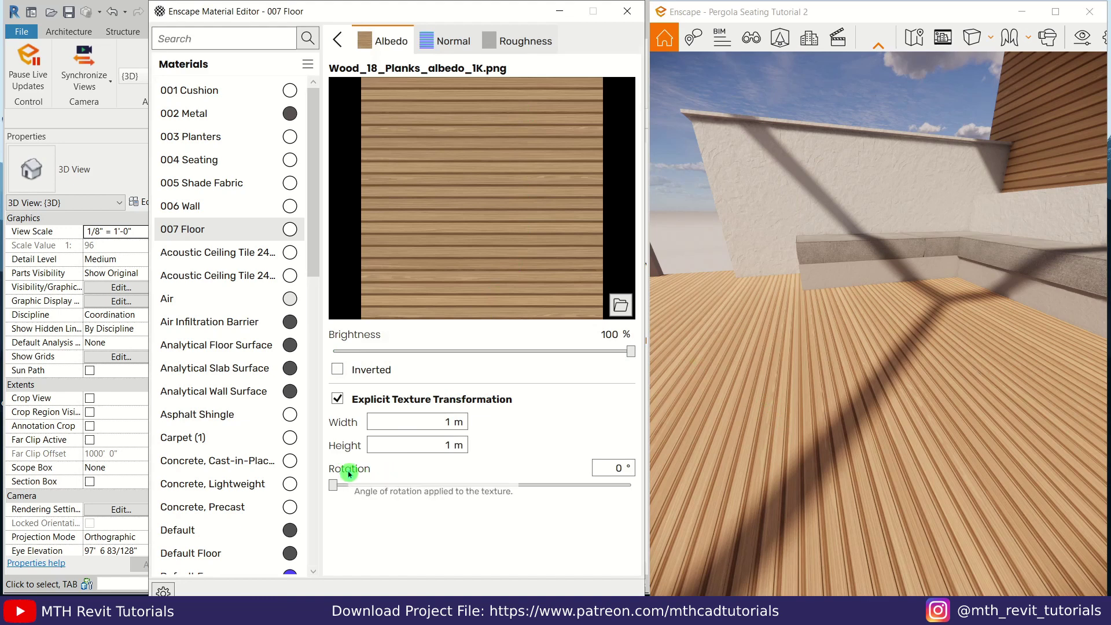
{"action": "left_click", "coordinate": [611, 464]}
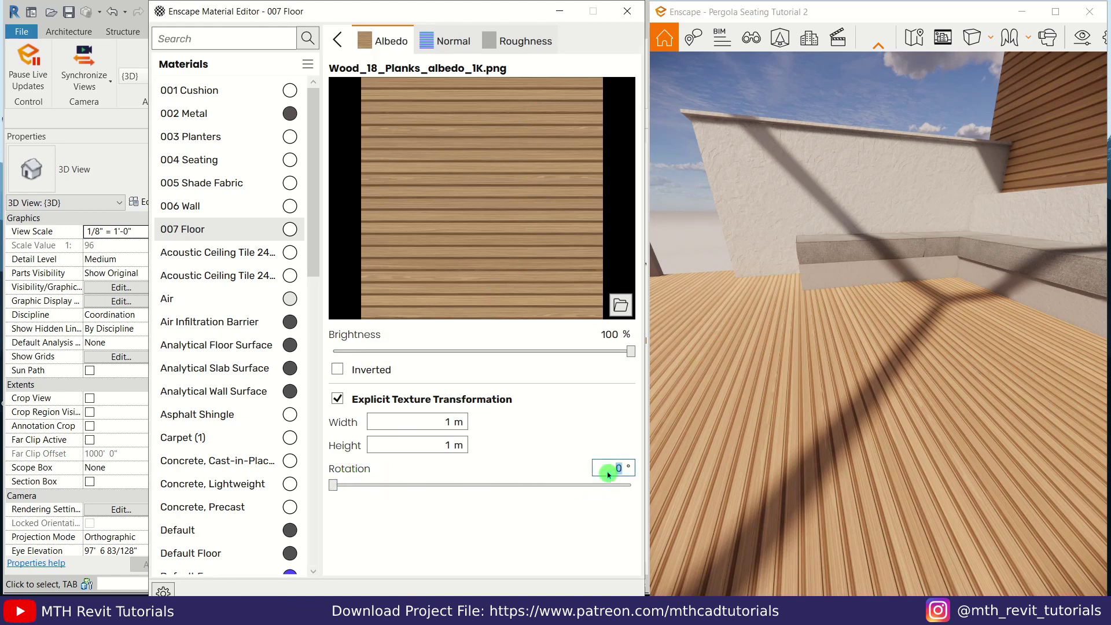
{"action": "key", "text": "Return"}
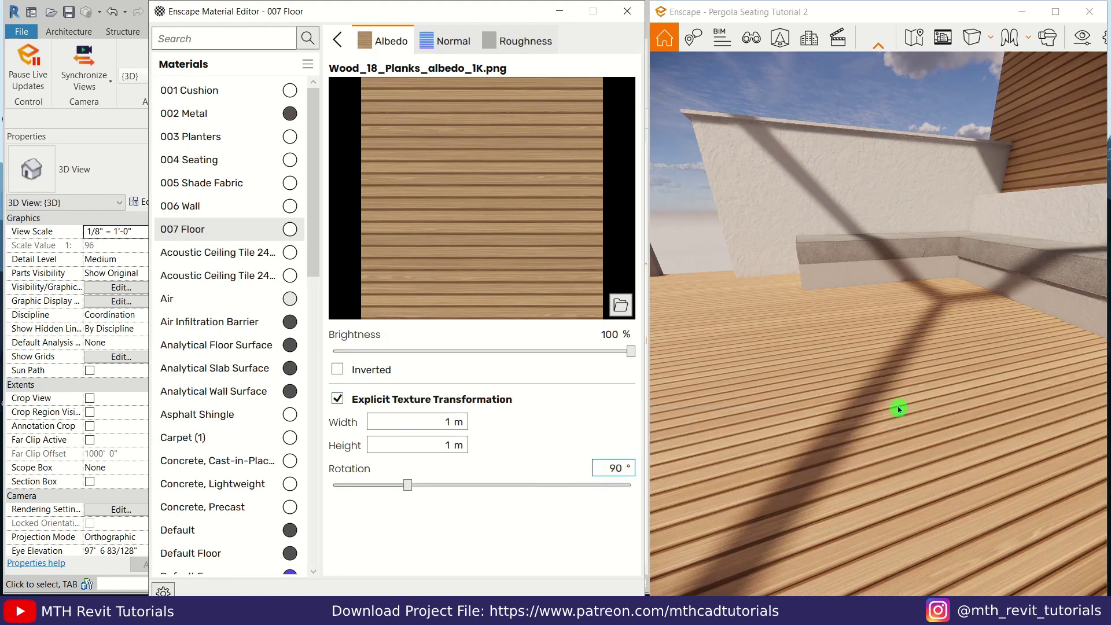
- Set the 007 Floor albedo texture's width and height to 1.8 m
{"action": "left_click_drag", "start_coordinate": [898, 409], "coordinate": [856, 437]}
{"action": "scroll", "coordinate": [856, 437], "scroll_direction": "down", "scroll_amount": 5}
{"action": "right_click_drag", "start_coordinate": [856, 436], "coordinate": [490, 527]}
{"action": "left_click", "coordinate": [441, 422]}
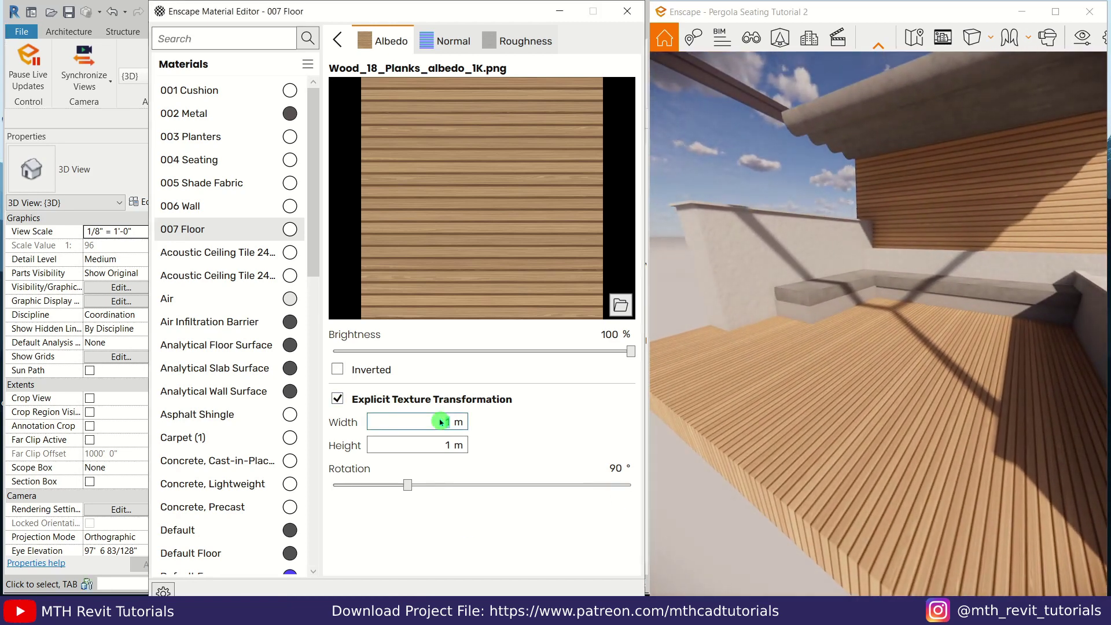
{"action": "type", "text": "6"}
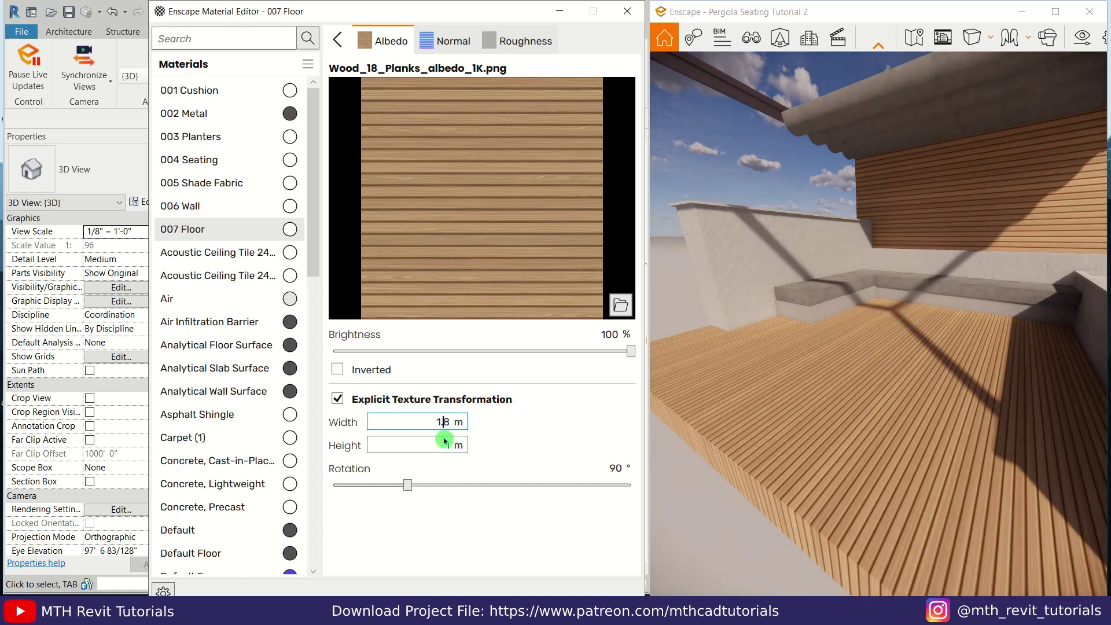
{"action": "type", "text": "."}
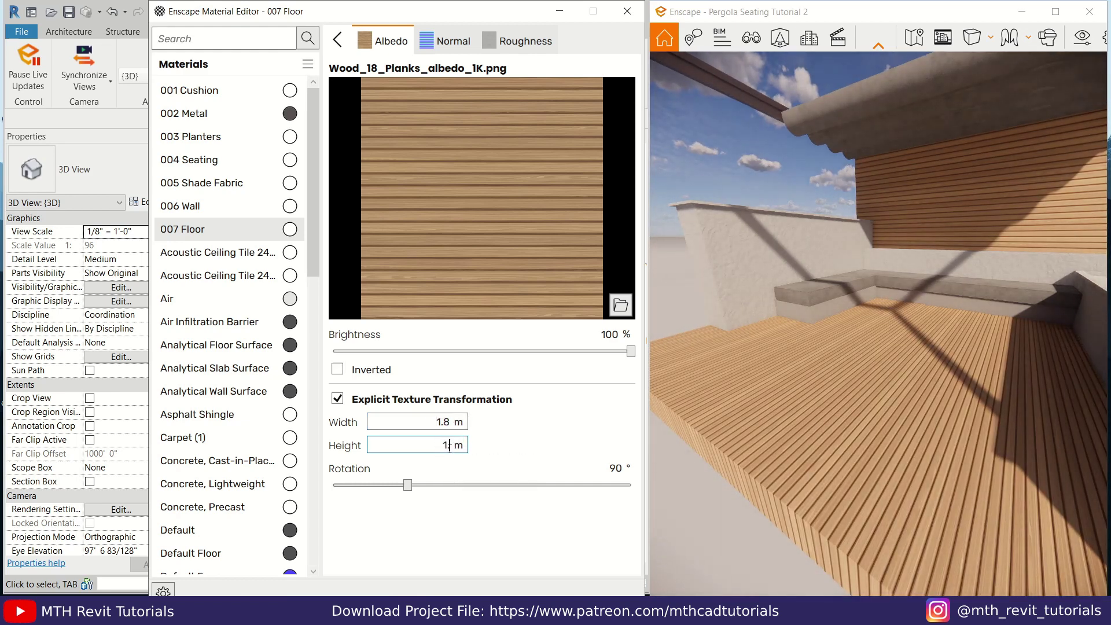
{"action": "left_click", "coordinate": [411, 472]}
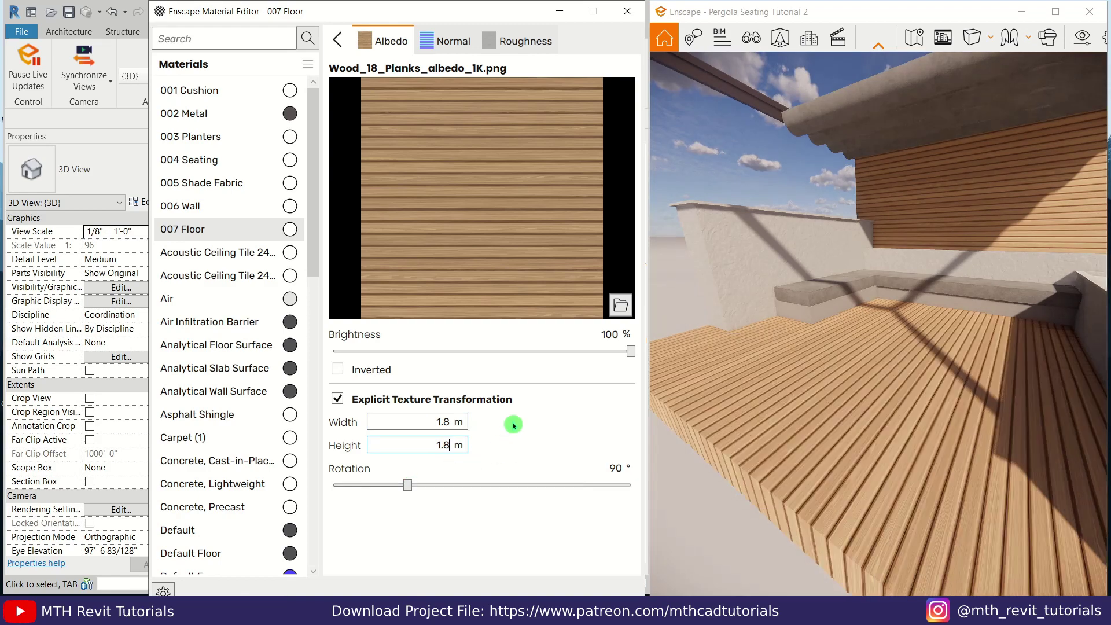
{"action": "mouse_move", "coordinate": [866, 470]}
{"action": "right_mouse_down"}
{"action": "mouse_move", "coordinate": [814, 474]}
{"action": "mouse_move", "coordinate": [820, 445]}
{"action": "mouse_move", "coordinate": [826, 439]}
{"action": "mouse_move", "coordinate": [859, 474]}
{"action": "right_mouse_up"}
{"action": "mouse_move", "coordinate": [859, 473]}
{"action": "left_mouse_down"}
{"action": "mouse_move", "coordinate": [868, 479]}
{"action": "mouse_move", "coordinate": [850, 460]}
{"action": "left_mouse_up"}
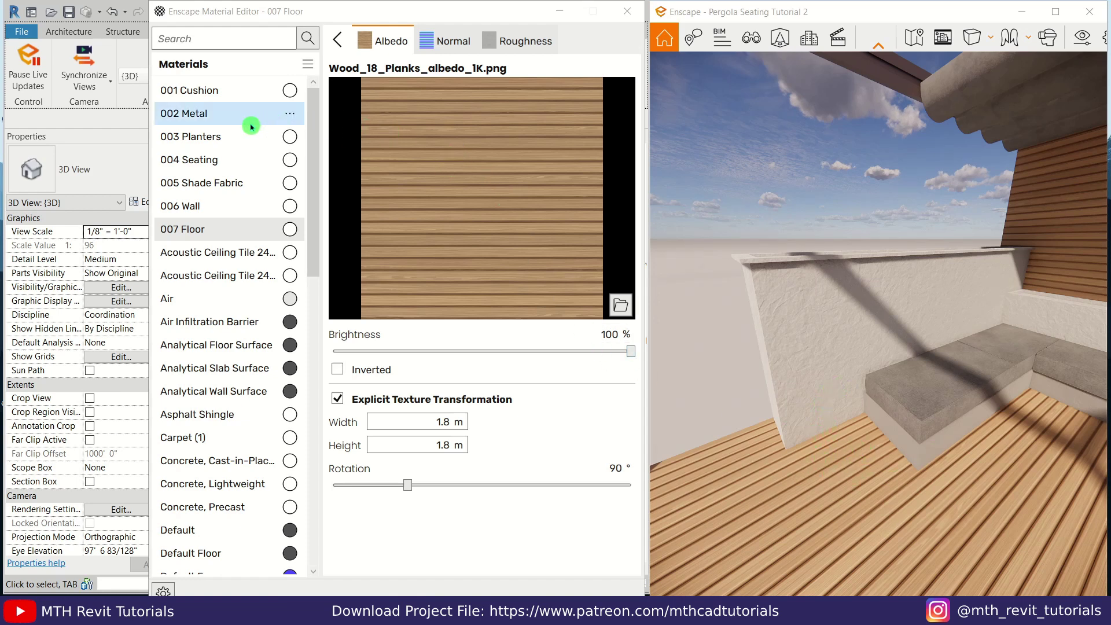
- Close the material editor, maximize the Revit window, and switch the 3D view to the Realistic visual style
{"action": "left_click", "coordinate": [627, 11]}
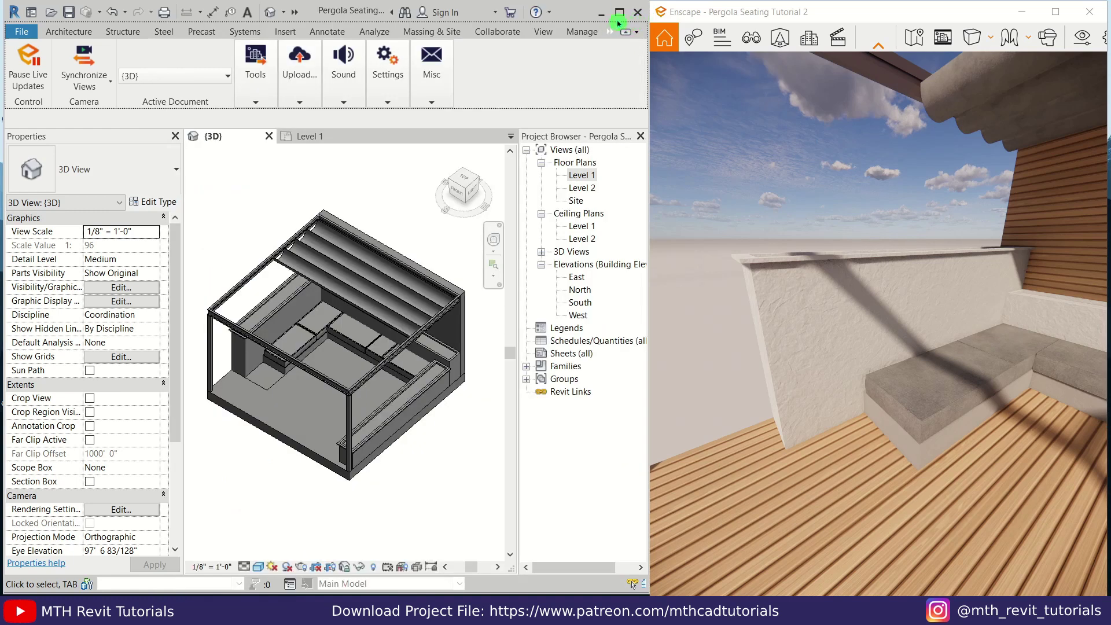
{"action": "left_click", "coordinate": [618, 17]}
{"action": "scroll", "coordinate": [588, 375], "scroll_direction": "up", "scroll_amount": 6}
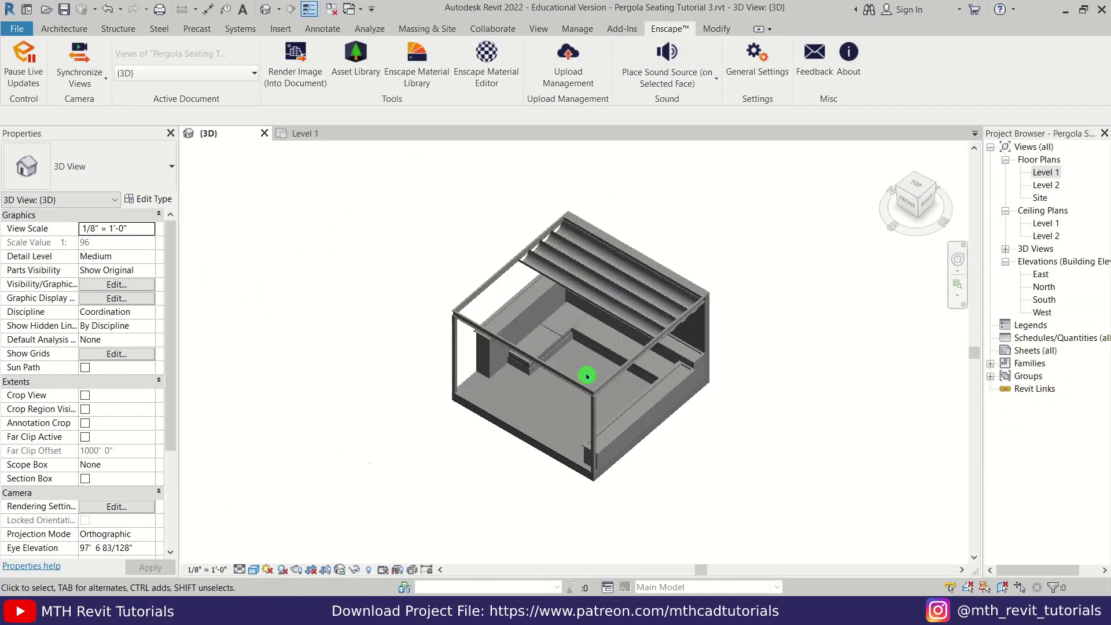
{"action": "left_click", "coordinate": [247, 572]}
{"action": "left_click", "coordinate": [257, 555]}
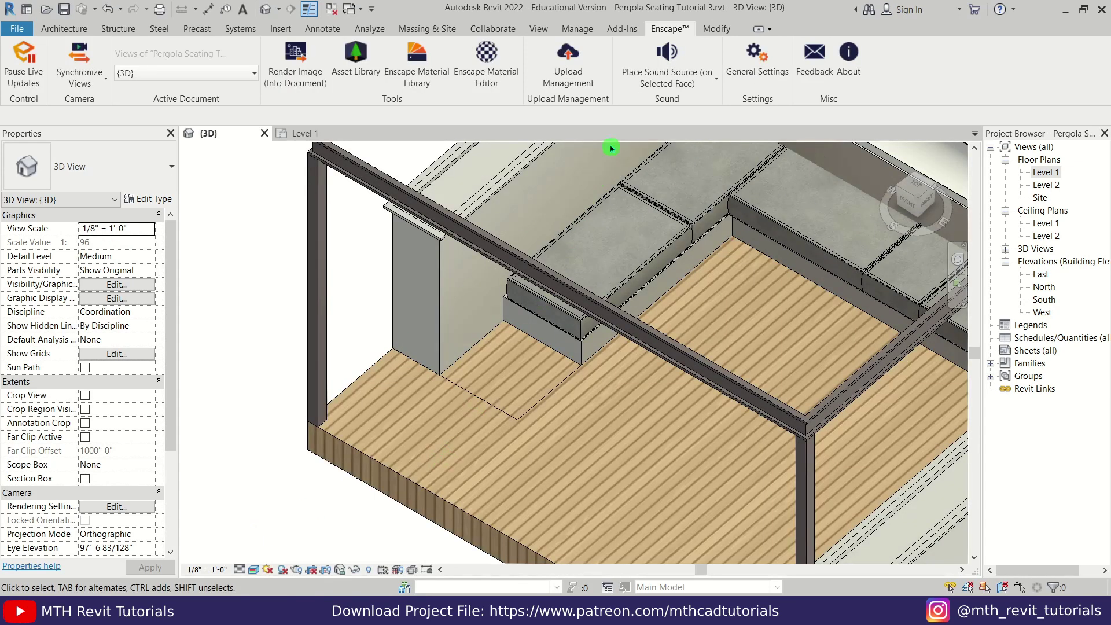
- Start the Paint tool, search the project materials for "earth" and choose the Earth material
{"action": "left_click", "coordinate": [718, 27]}
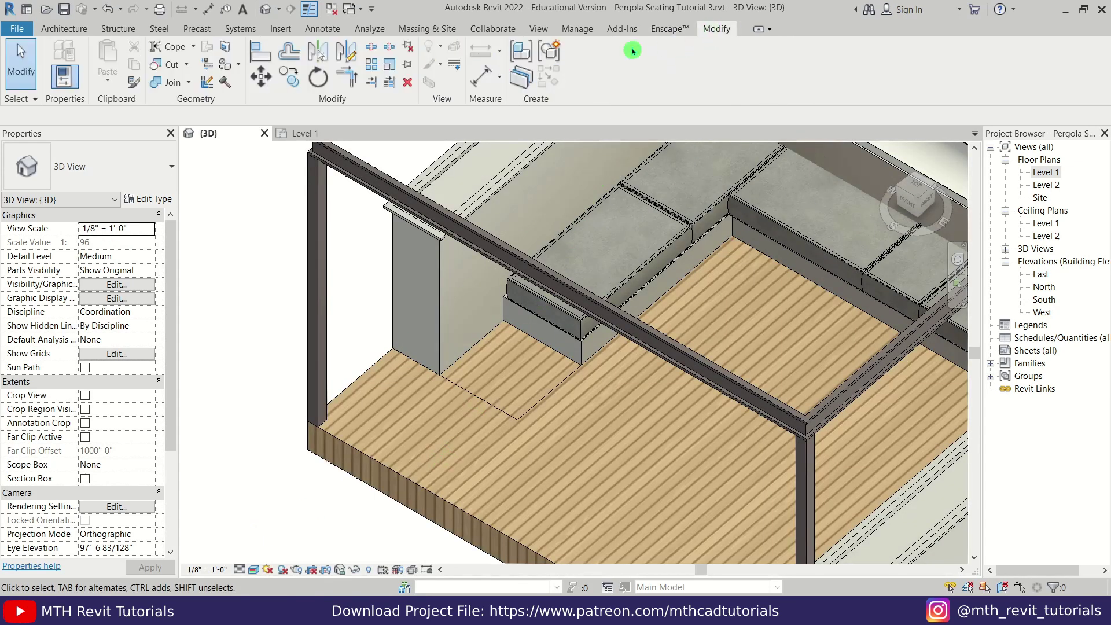
{"action": "left_click", "coordinate": [224, 65]}
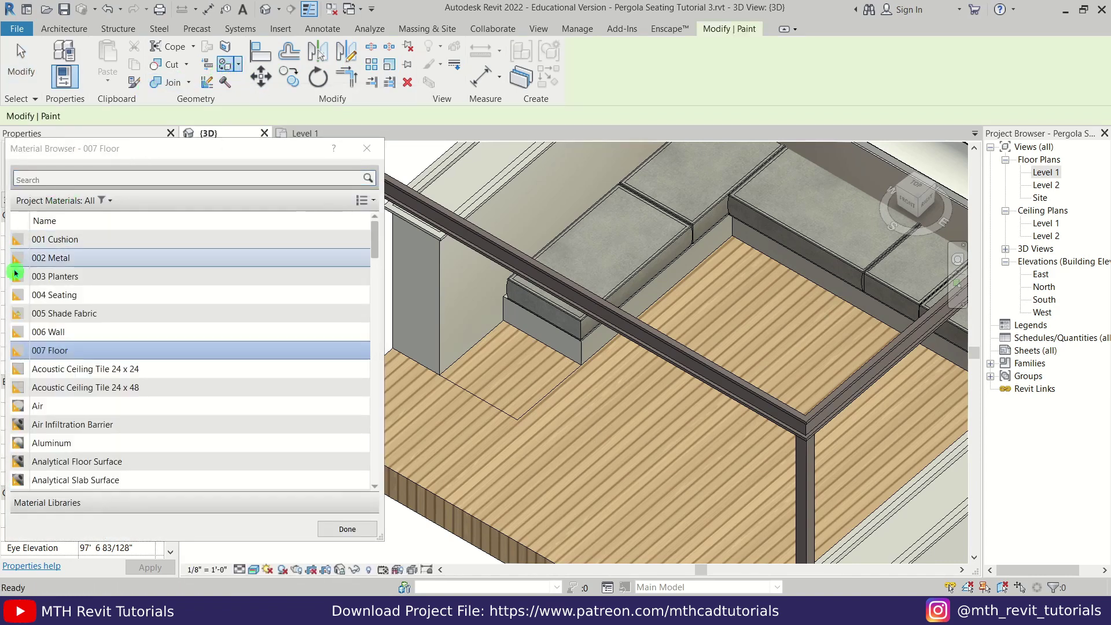
{"action": "left_click", "coordinate": [44, 179]}
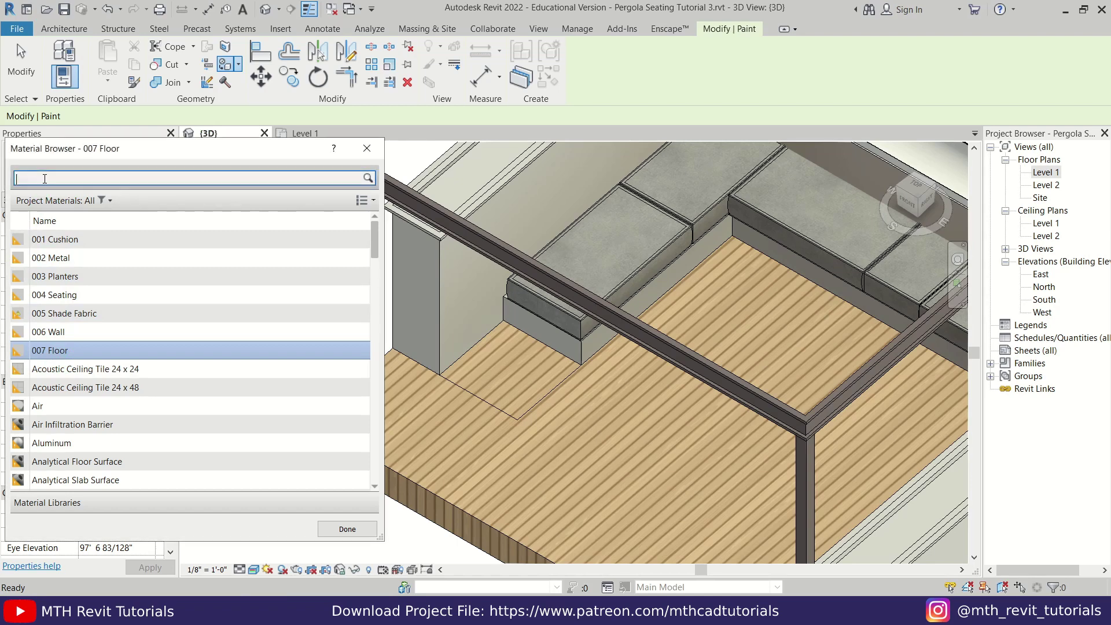
{"action": "type", "text": "o"}
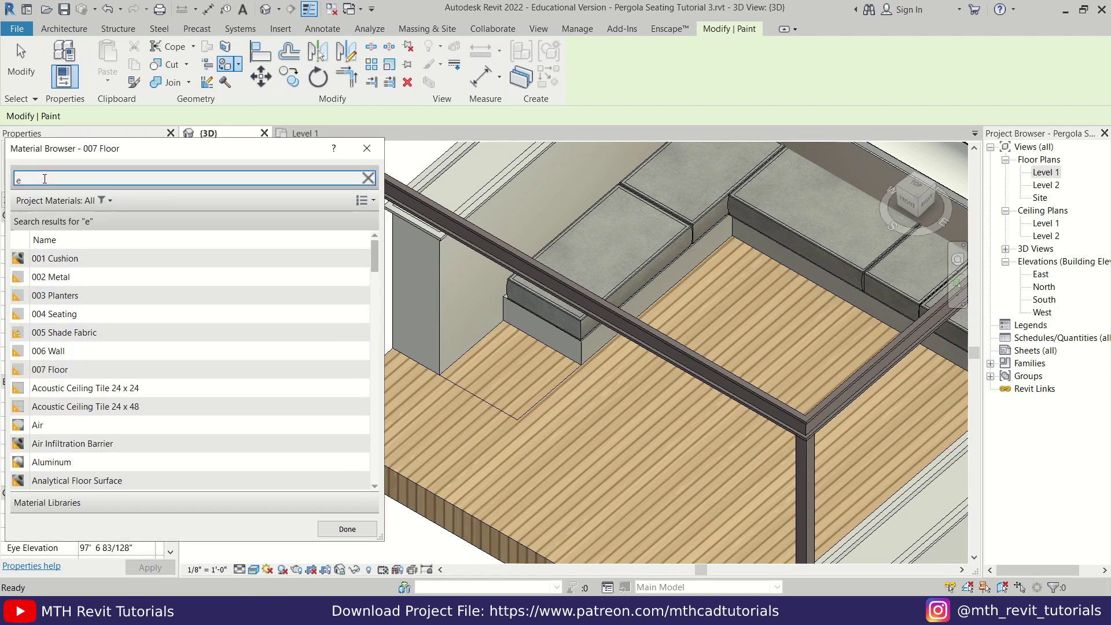
{"action": "left_click_drag", "start_coordinate": [45, 179], "coordinate": [3, 179]}
{"action": "key", "text": "BackSpace"}
{"action": "type", "text": "earth"}
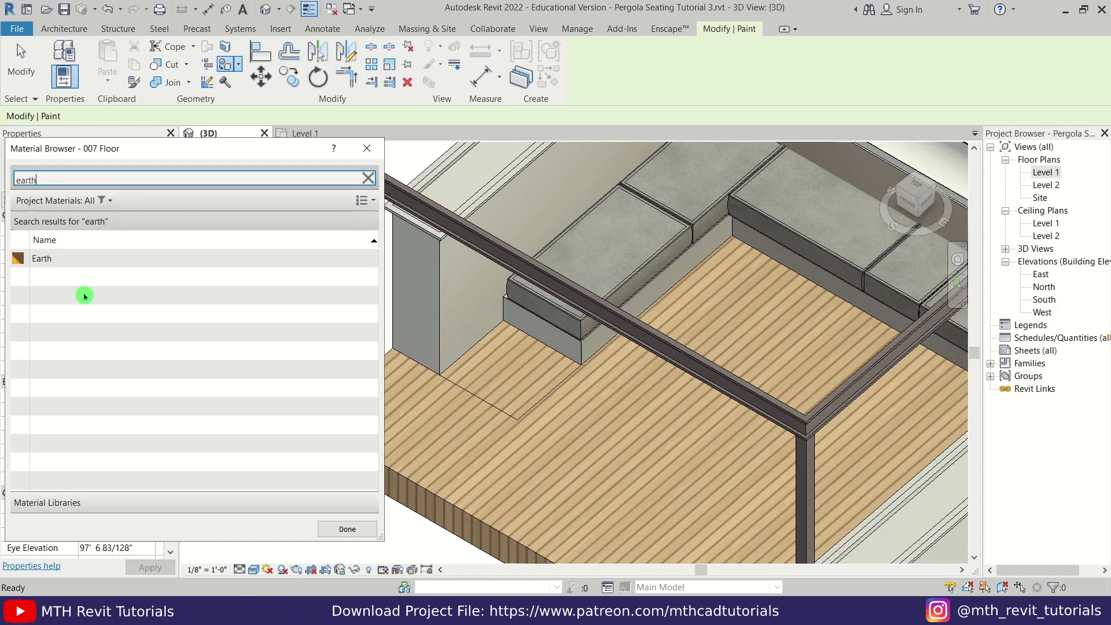
{"action": "left_click", "coordinate": [143, 264]}
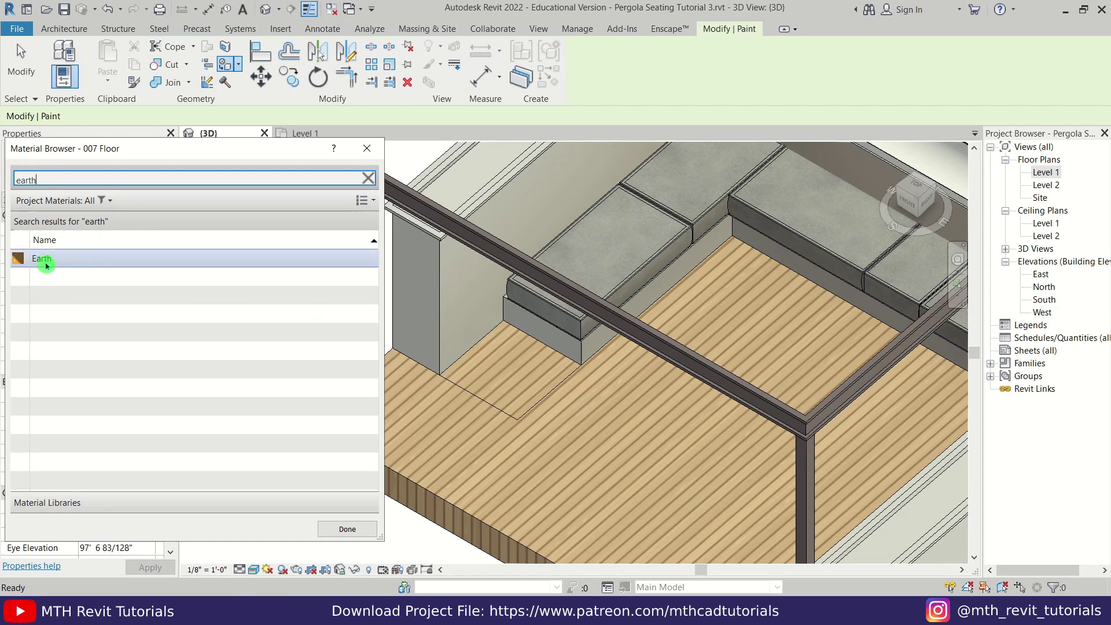
{"action": "left_click", "coordinate": [46, 264]}
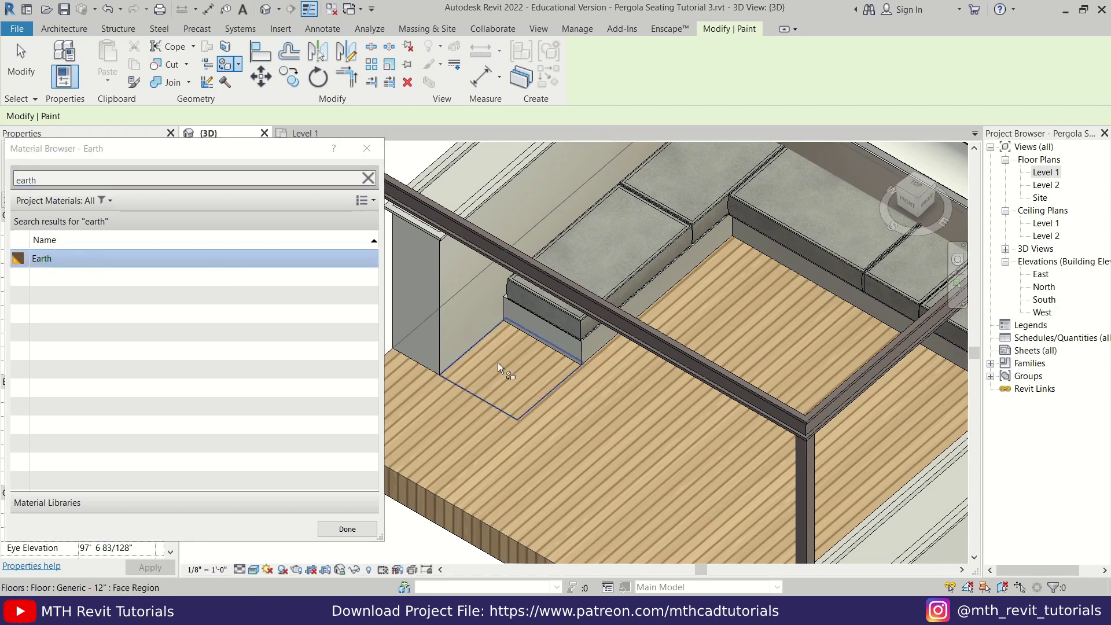
- Paint the split floor region beside the planter with Earth, and end the Paint command
{"action": "left_click", "coordinate": [505, 376]}
{"action": "scroll", "coordinate": [501, 381], "scroll_direction": "up", "scroll_amount": 4}
{"action": "scroll", "coordinate": [504, 383], "scroll_direction": "down", "scroll_amount": 3}
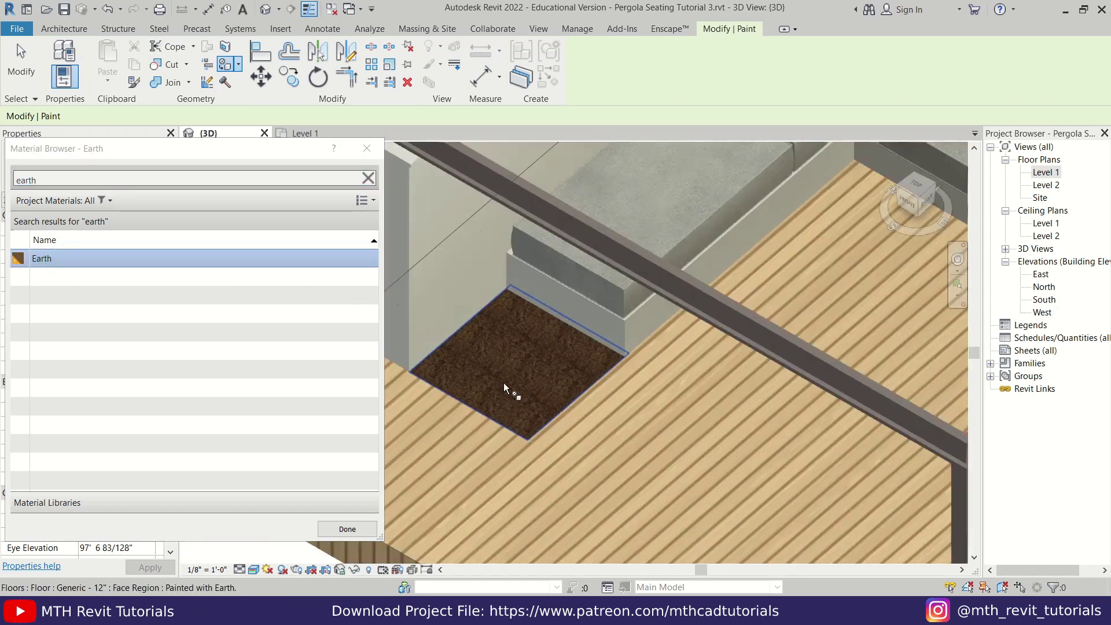
{"action": "middle_click_drag", "start_coordinate": [503, 382], "coordinate": [513, 419]}
{"action": "middle_click_drag", "start_coordinate": [461, 176], "coordinate": [429, 256]}
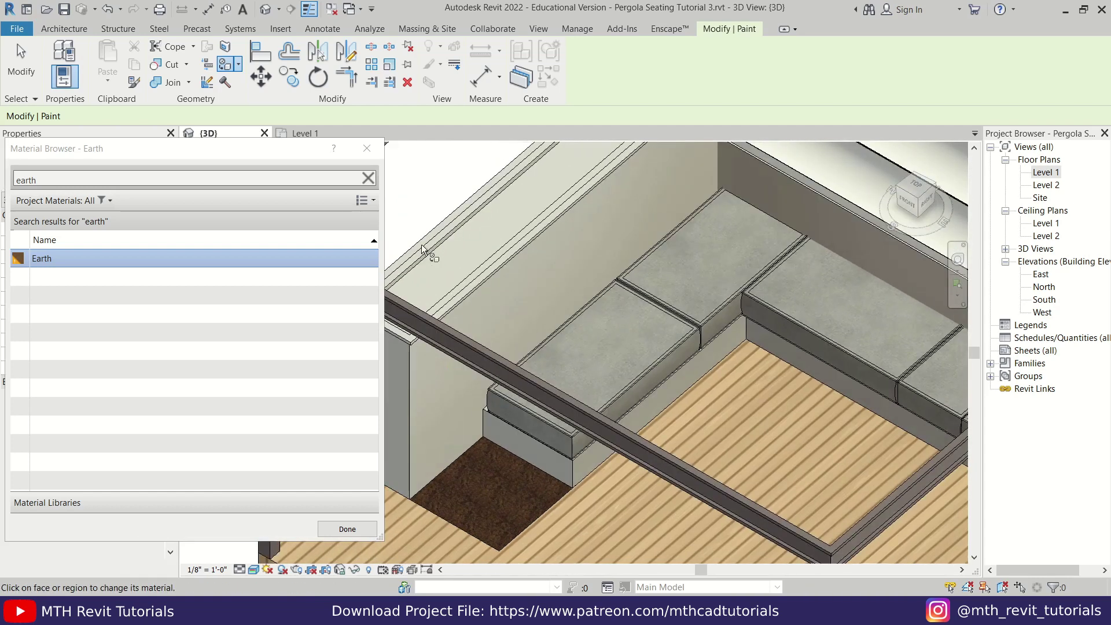
{"action": "scroll", "coordinate": [429, 255], "scroll_direction": "down", "scroll_amount": 1}
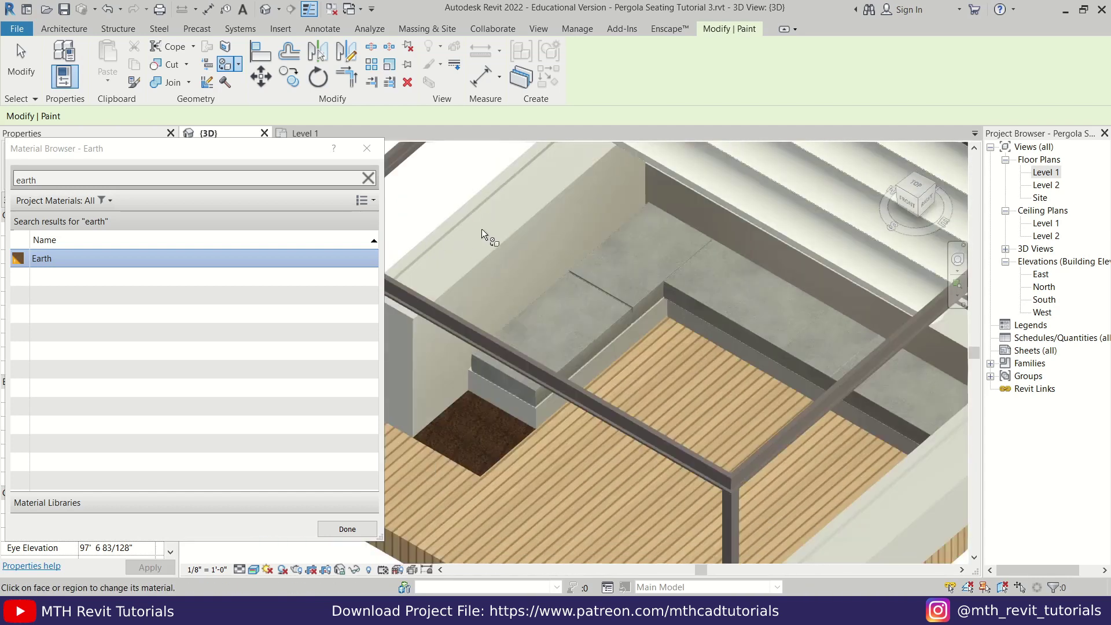
{"action": "left_click", "coordinate": [375, 157]}
{"action": "right_click", "coordinate": [427, 209]}
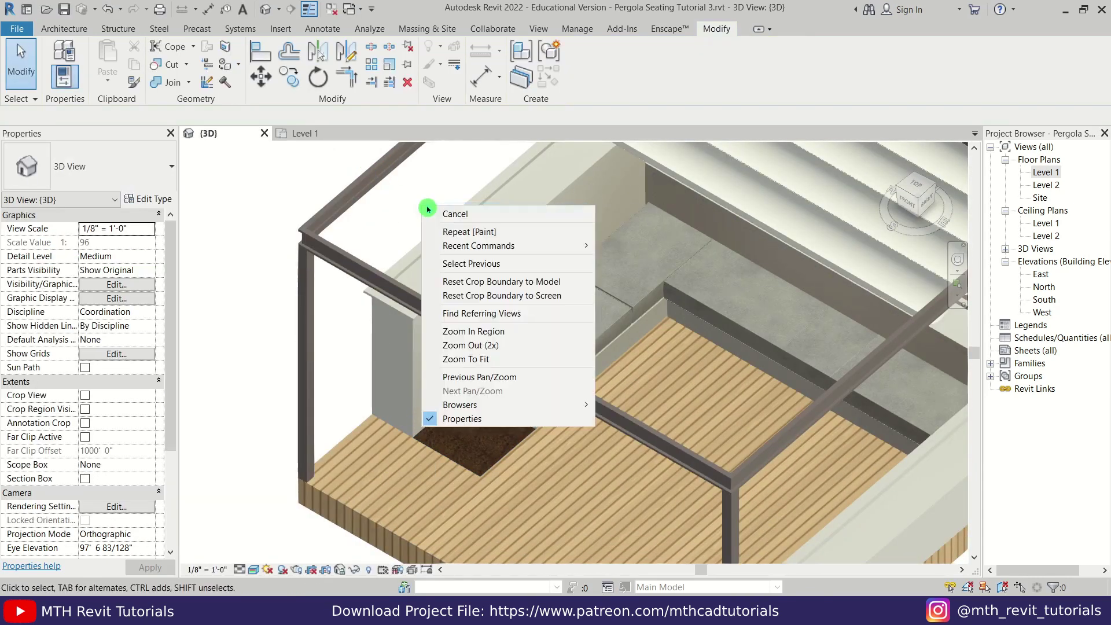
{"action": "left_click", "coordinate": [430, 213]}
- Edit the Planters and Seating model in place and start Paint with the Earth material
{"action": "left_click", "coordinate": [494, 258]}
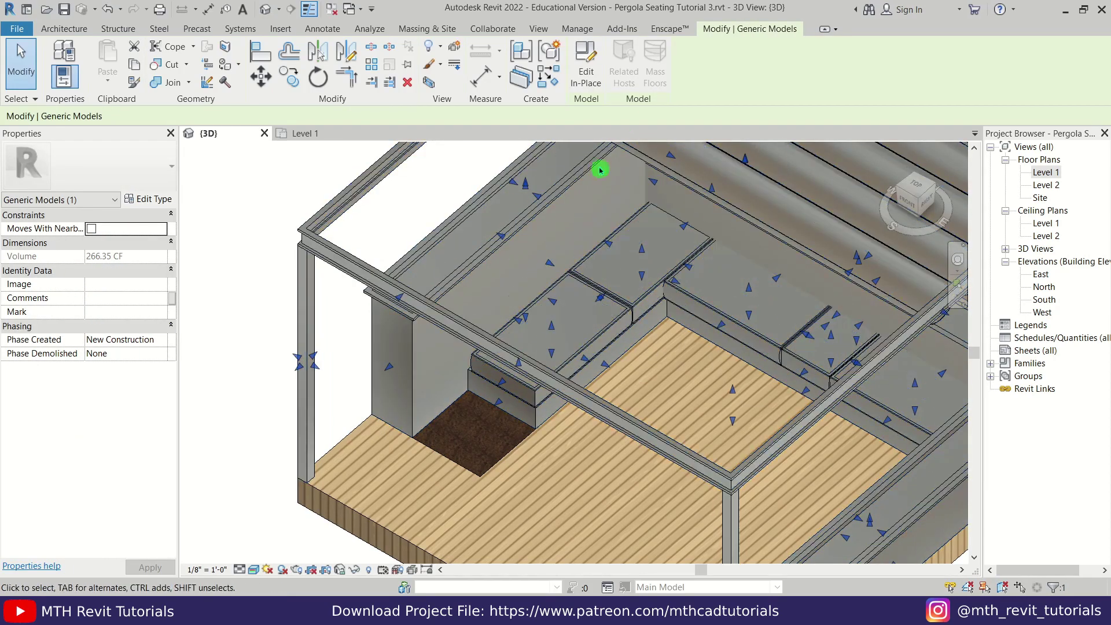
{"action": "left_click", "coordinate": [579, 82]}
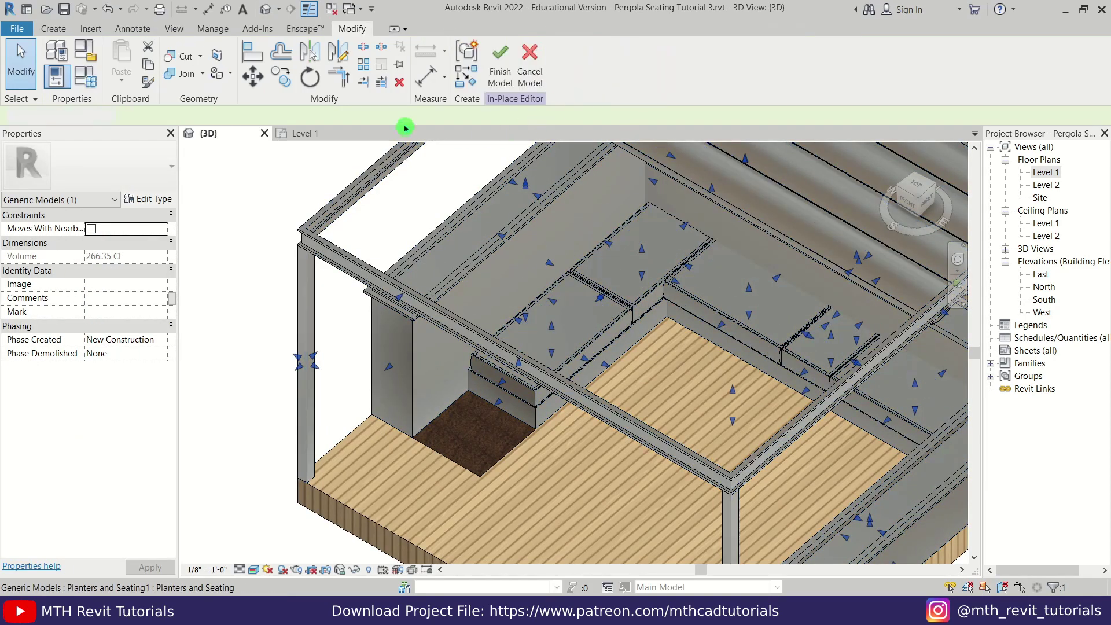
{"action": "left_click", "coordinate": [220, 76]}
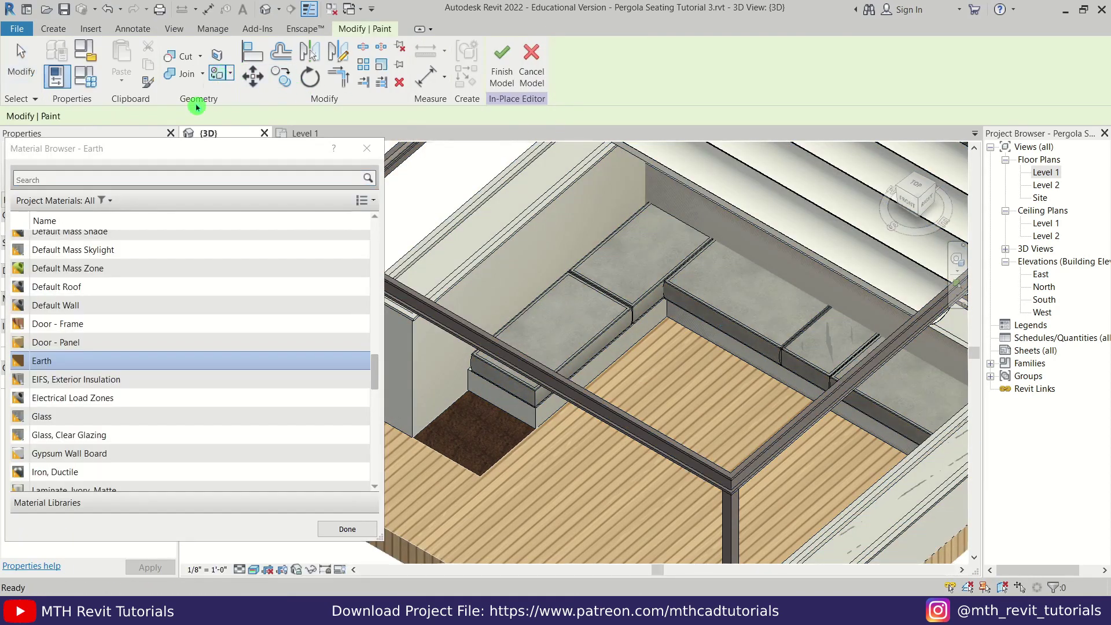
{"action": "left_click", "coordinate": [121, 179]}
{"action": "type", "text": "earth"}
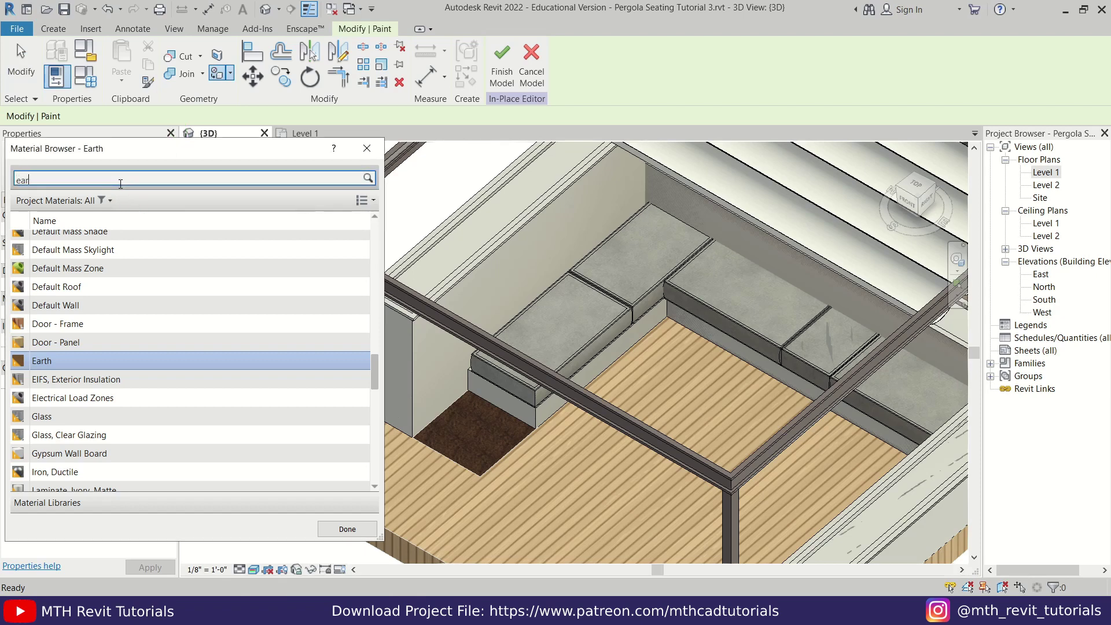
- Paint the recessed soil faces inside the three planters with the Earth material
{"action": "left_click", "coordinate": [519, 215]}
{"action": "scroll", "coordinate": [520, 217], "scroll_direction": "down", "scroll_amount": 3}
{"action": "middle_click_drag", "start_coordinate": [621, 325], "coordinate": [682, 281], "text": "shift"}
{"action": "scroll", "coordinate": [779, 349], "scroll_direction": "up", "scroll_amount": 5}
{"action": "left_click", "coordinate": [778, 349]}
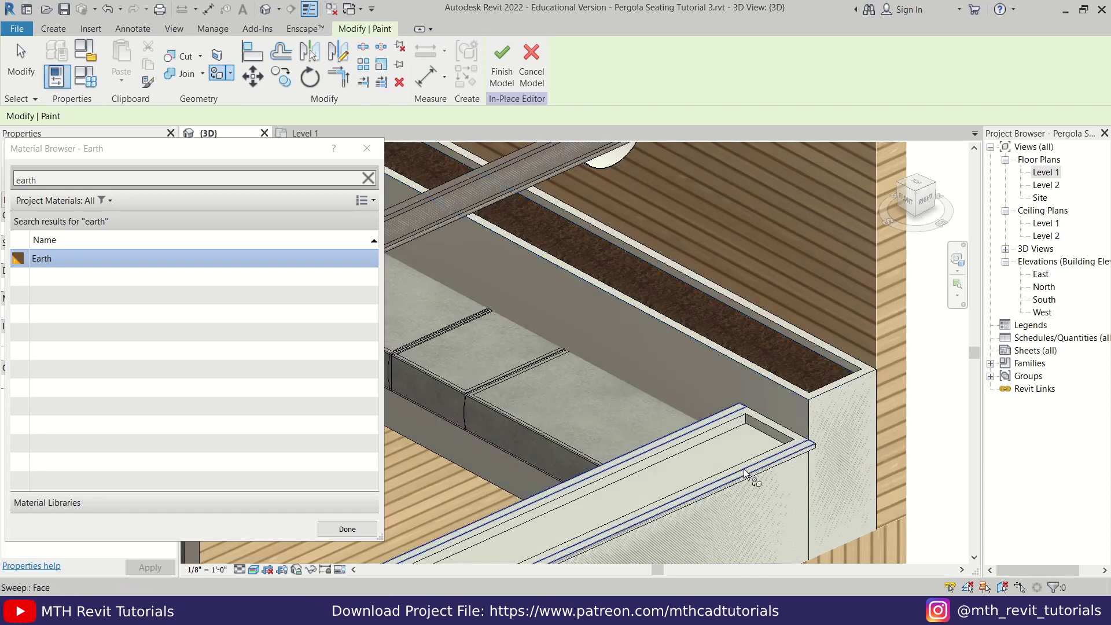
{"action": "left_click", "coordinate": [723, 451]}
{"action": "scroll", "coordinate": [723, 451], "scroll_direction": "down", "scroll_amount": 5}
{"action": "mouse_move", "coordinate": [717, 443]}
{"action": "middle_mouse_down", "text": "shift"}
{"action": "mouse_move", "coordinate": [770, 408]}
{"action": "mouse_move", "coordinate": [727, 385]}
{"action": "middle_mouse_up", "text": "shift"}
{"action": "scroll", "coordinate": [741, 356], "scroll_direction": "up", "scroll_amount": 3}
{"action": "left_click", "coordinate": [746, 349]}
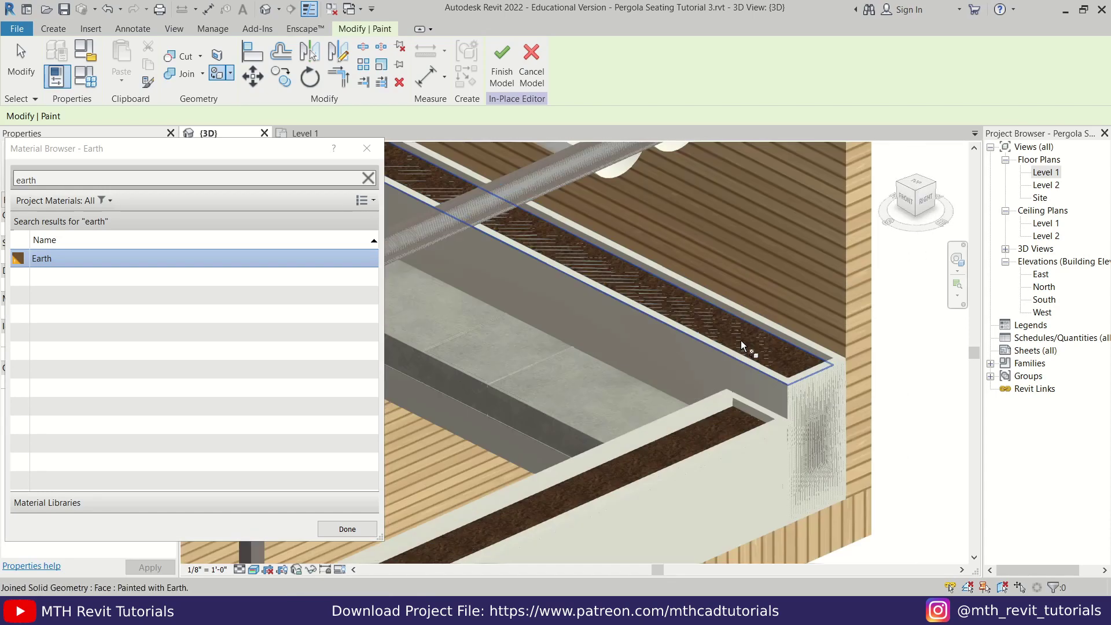
- End painting and finish the in-place editing of the Planters and Seating model
{"action": "scroll", "coordinate": [749, 348], "scroll_direction": "down", "scroll_amount": 4}
{"action": "middle_click_drag", "start_coordinate": [514, 325], "coordinate": [494, 346], "text": "shift"}
{"action": "scroll", "coordinate": [494, 346], "scroll_direction": "down", "scroll_amount": 3}
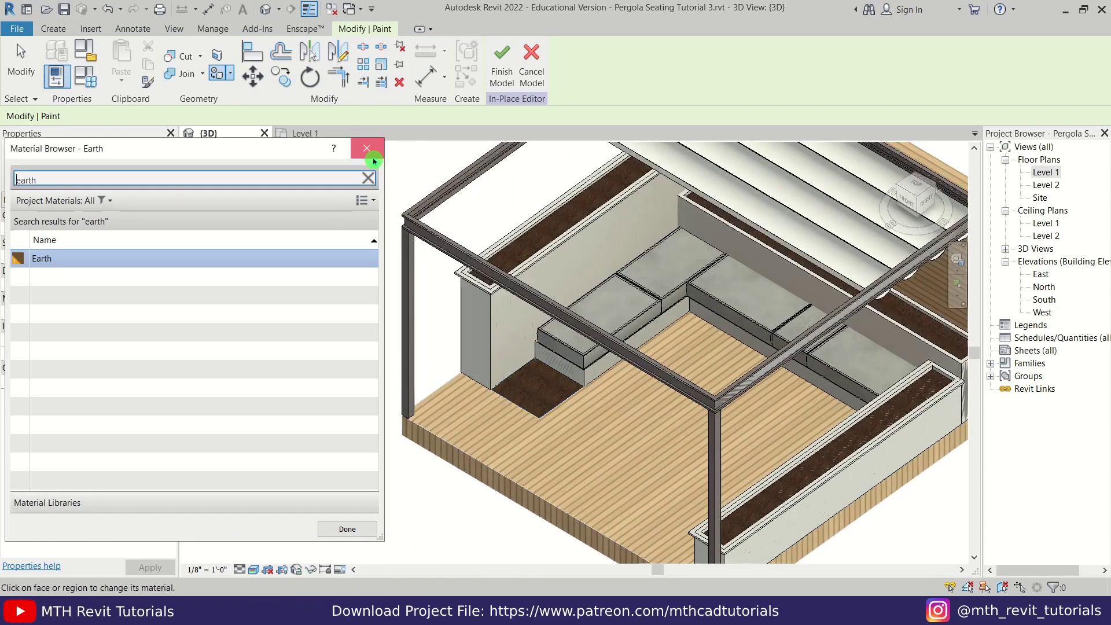
{"action": "left_click", "coordinate": [367, 149]}
{"action": "scroll", "coordinate": [451, 376], "scroll_direction": "down", "scroll_amount": 2}
{"action": "middle_click_drag", "start_coordinate": [466, 402], "coordinate": [500, 401], "text": "shift"}
{"action": "middle_click_drag", "start_coordinate": [500, 400], "coordinate": [578, 405]}
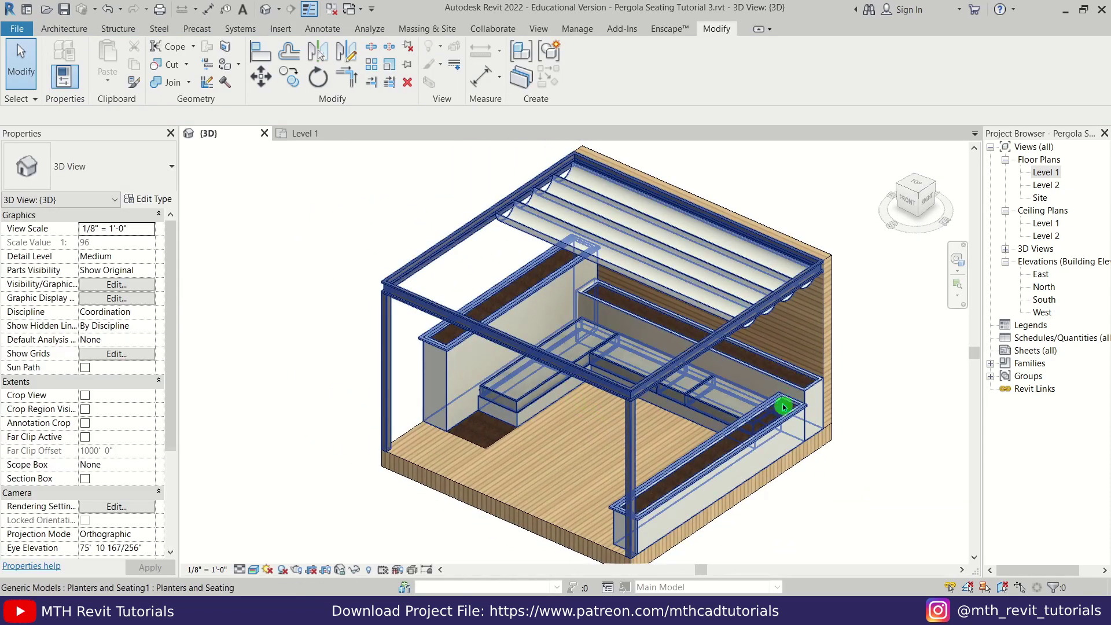
{"action": "middle_click_drag", "start_coordinate": [641, 313], "coordinate": [575, 358], "text": "shift"}
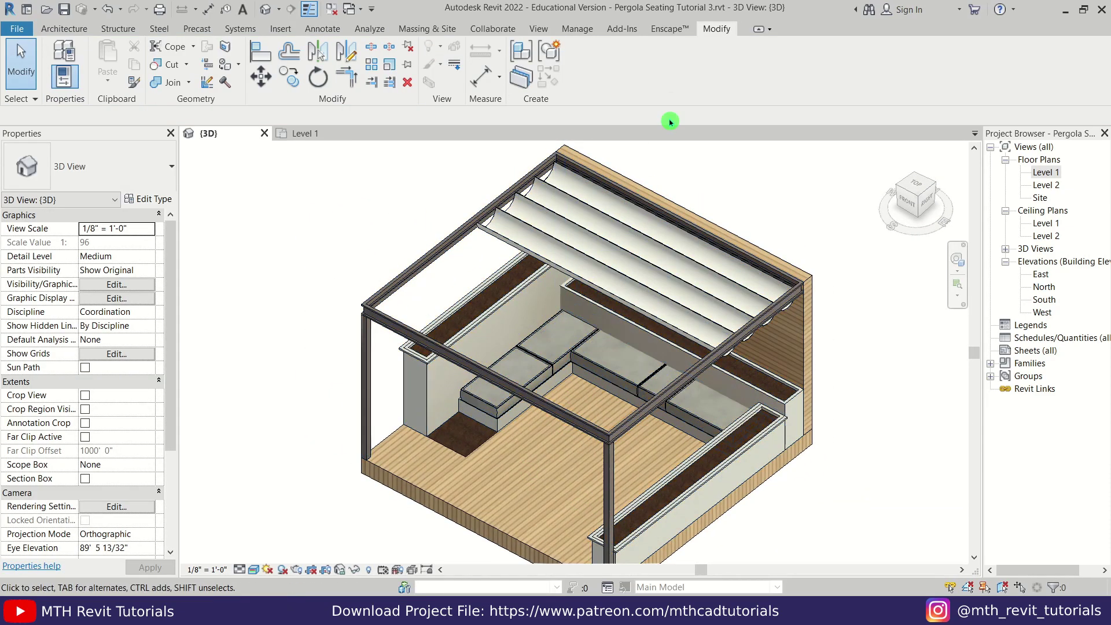
- Pause the Enscape live updates
{"action": "left_click", "coordinate": [667, 29]}
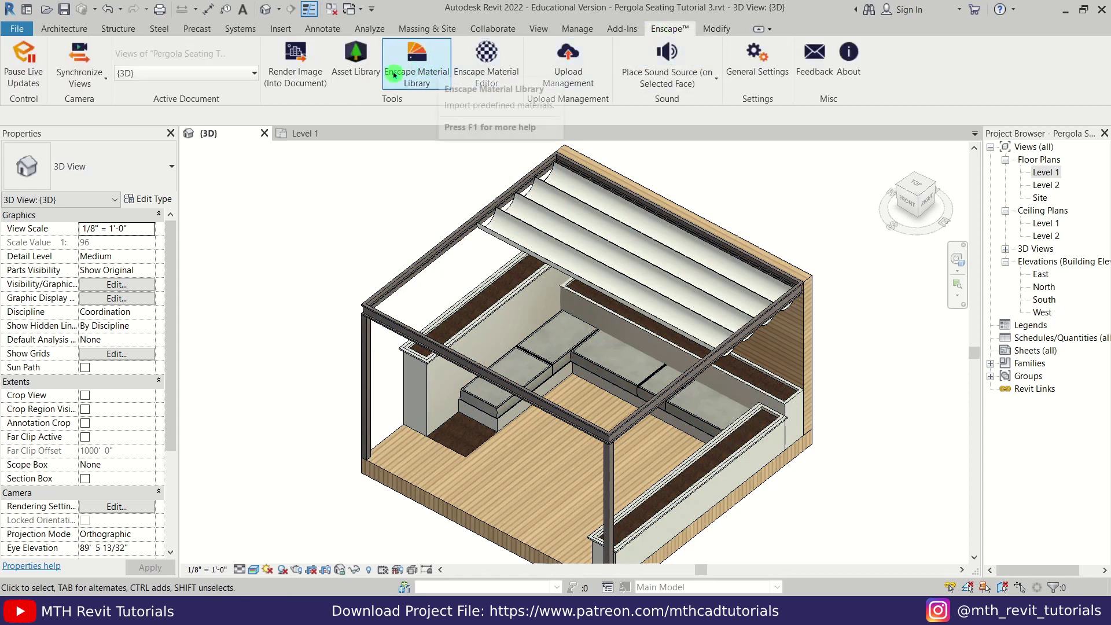
{"action": "left_click", "coordinate": [23, 61]}
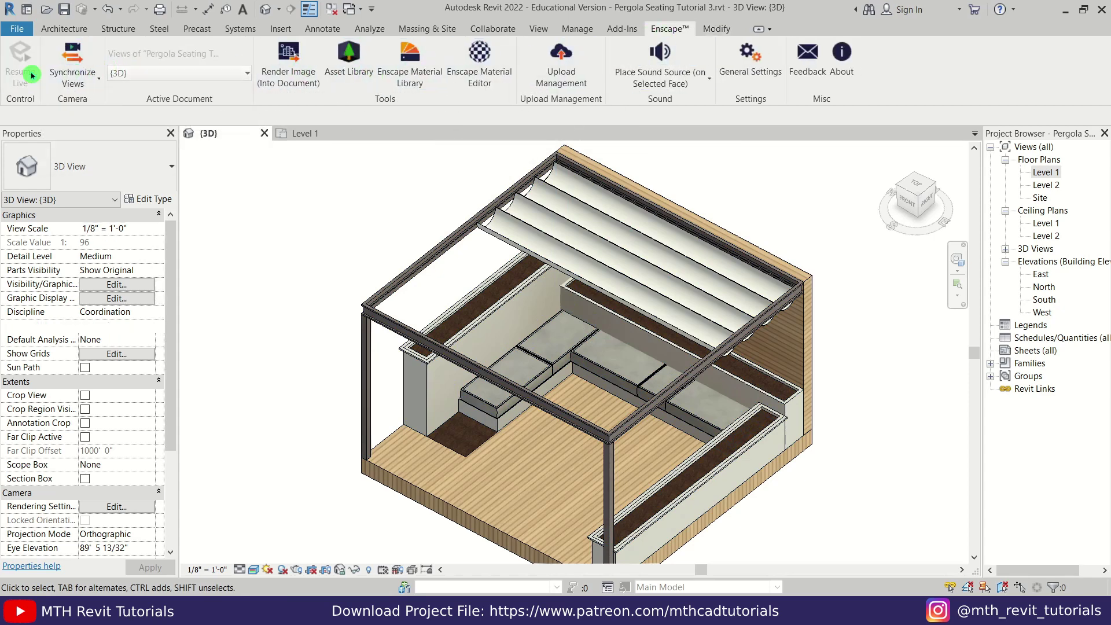
{"action": "middle_click_drag", "start_coordinate": [473, 304], "coordinate": [404, 271]}
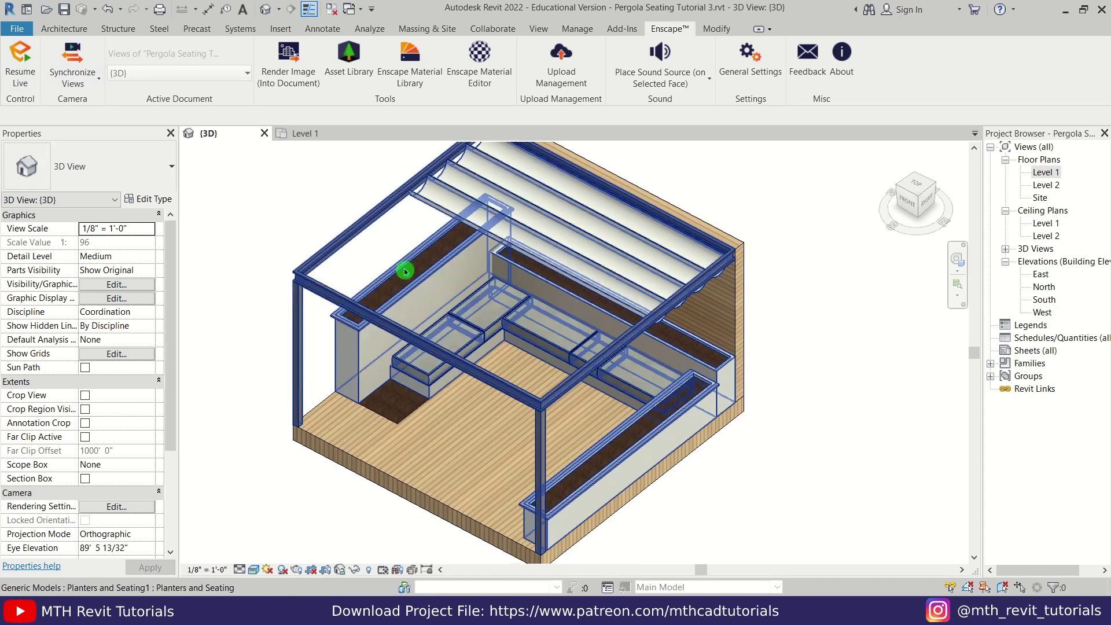
{"action": "middle_click_drag", "start_coordinate": [322, 142], "coordinate": [348, 162]}
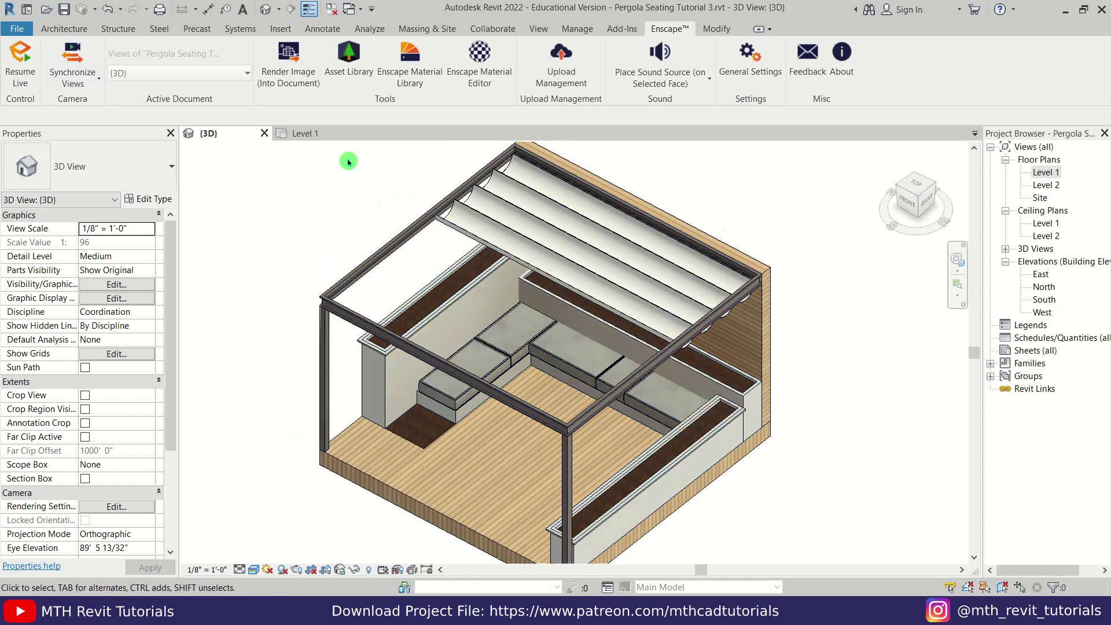
- In the Level 1 floor plan, pick Interior Plant 53 from the vegetation category of the Enscape Asset Library
{"action": "left_click", "coordinate": [319, 136]}
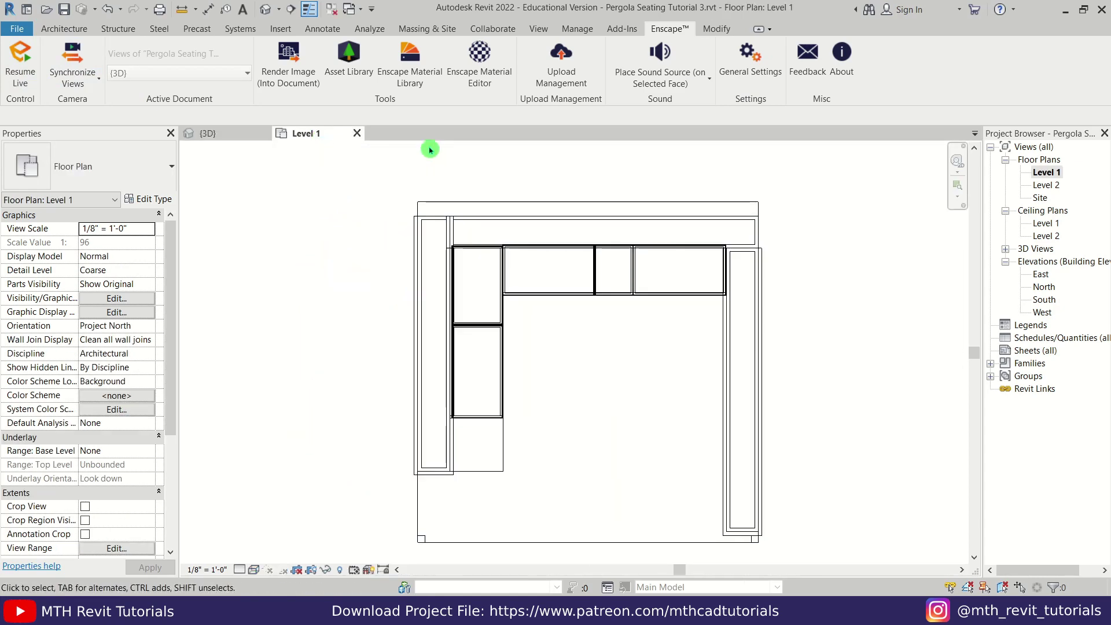
{"action": "left_click", "coordinate": [351, 66]}
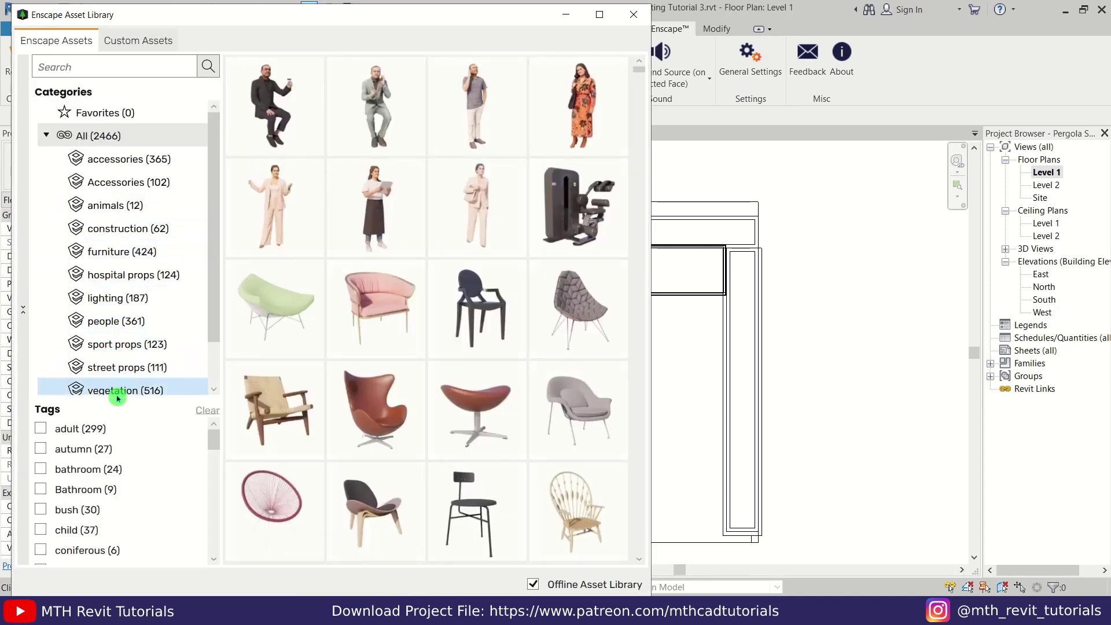
{"action": "left_click", "coordinate": [116, 391]}
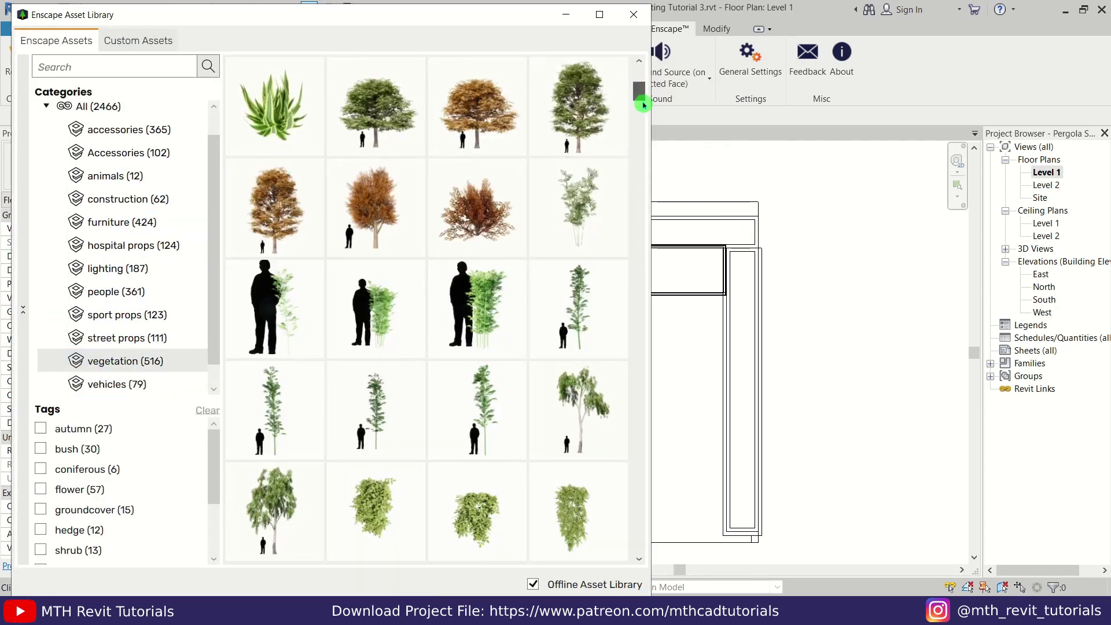
{"action": "scroll", "coordinate": [585, 213], "scroll_direction": "down", "scroll_amount": 10}
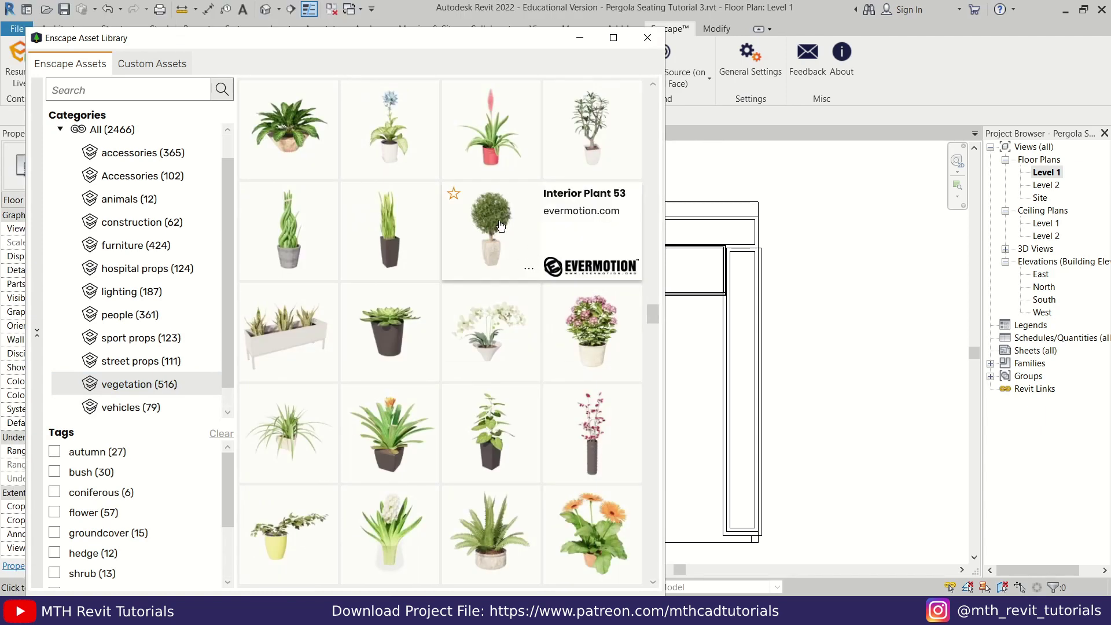
{"action": "left_click_drag", "start_coordinate": [454, 35], "coordinate": [449, 492]}
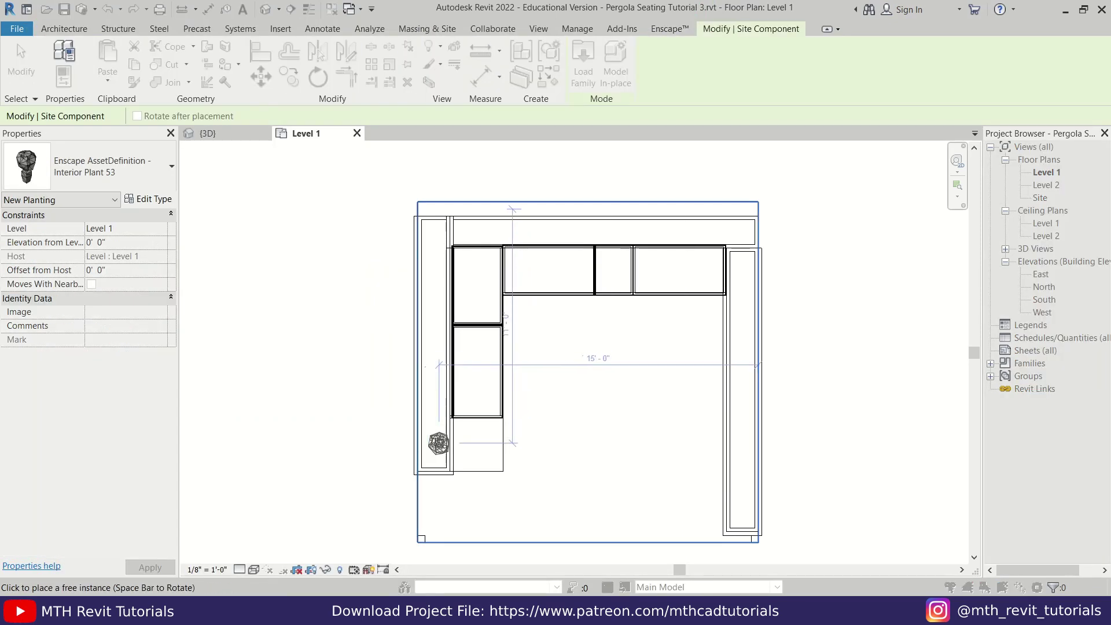
- Place one Interior Plant 53 inside the west planter near its south end, end placement and put the asset library away
{"action": "scroll", "coordinate": [435, 445], "scroll_direction": "up", "scroll_amount": 3}
{"action": "left_click", "coordinate": [431, 445]}
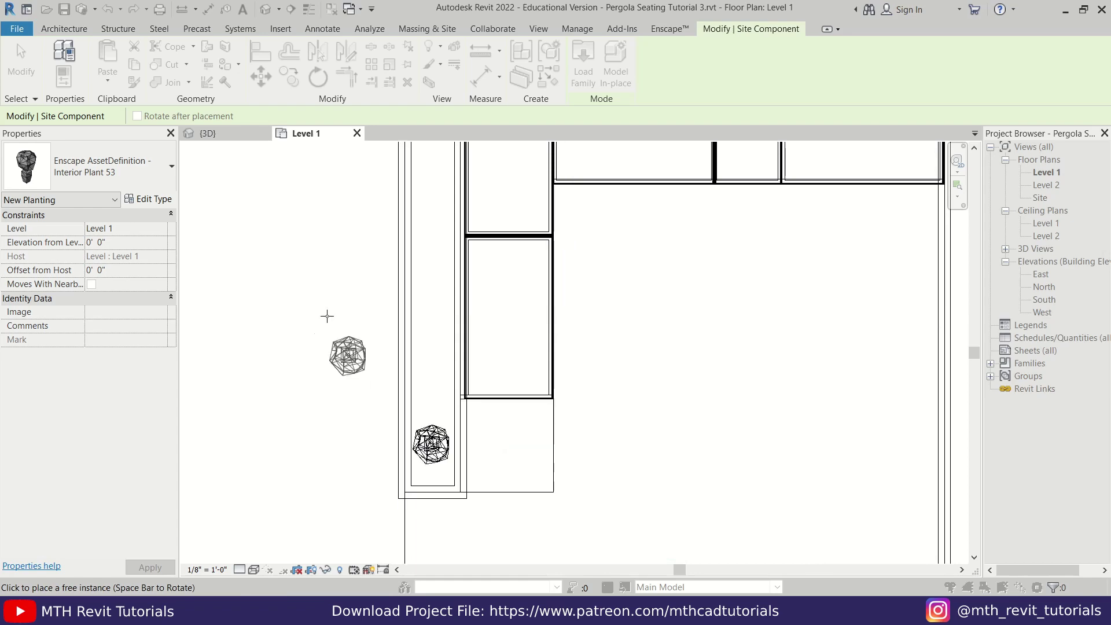
{"action": "right_click", "coordinate": [310, 291]}
{"action": "left_click", "coordinate": [344, 302]}
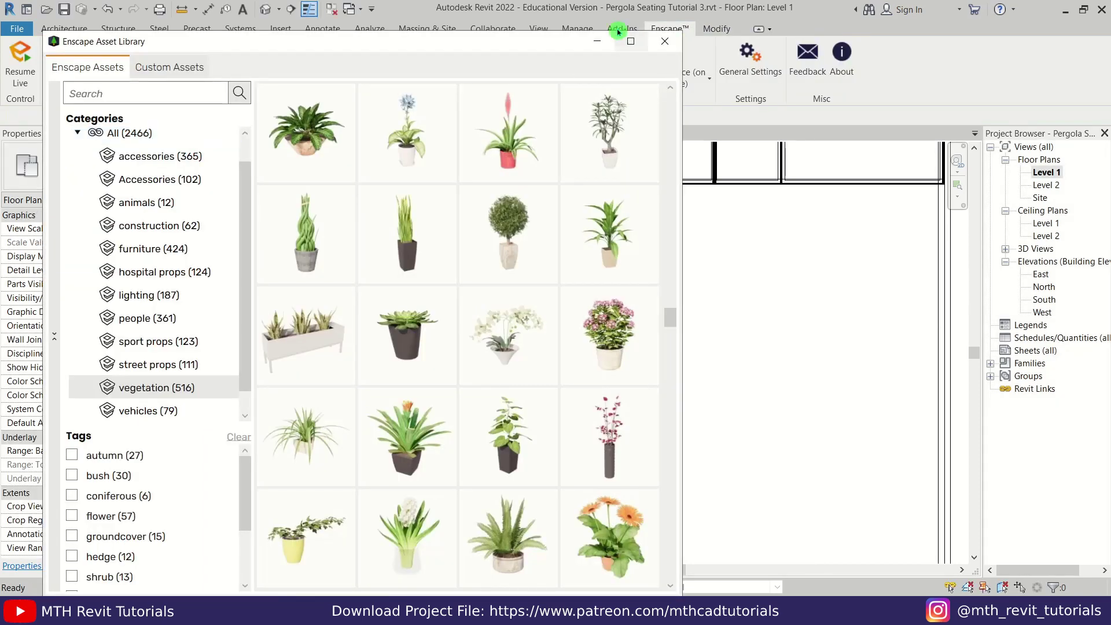
{"action": "left_click", "coordinate": [609, 44]}
- Return to the 3D view, set its visual style to Wireframe and orient it to the front
{"action": "left_click", "coordinate": [243, 134]}
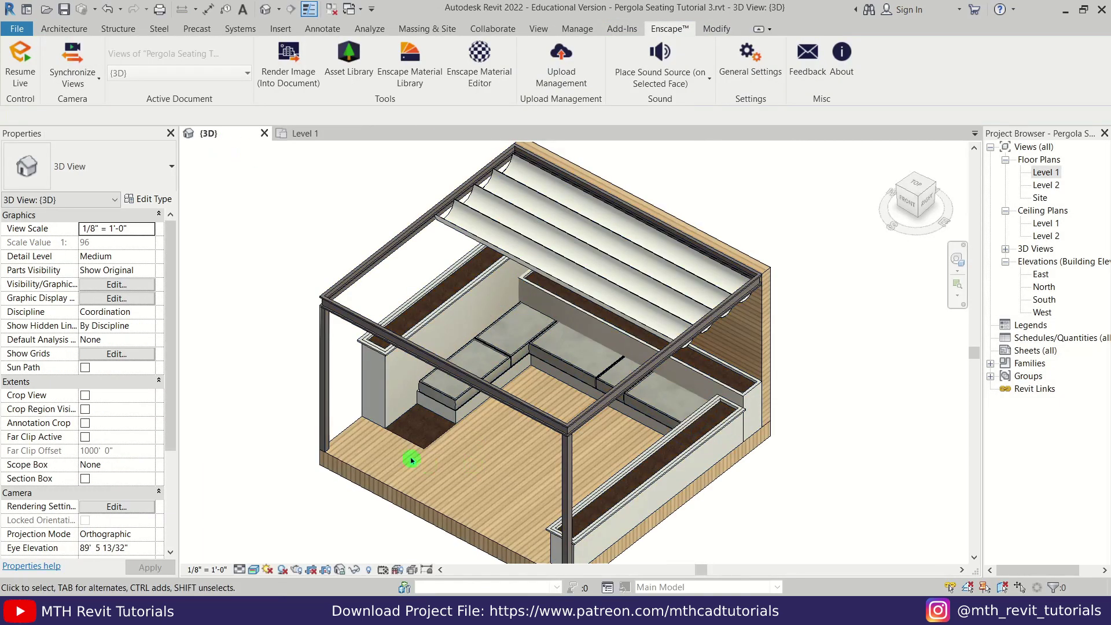
{"action": "scroll", "coordinate": [371, 385], "scroll_direction": "up", "scroll_amount": 4}
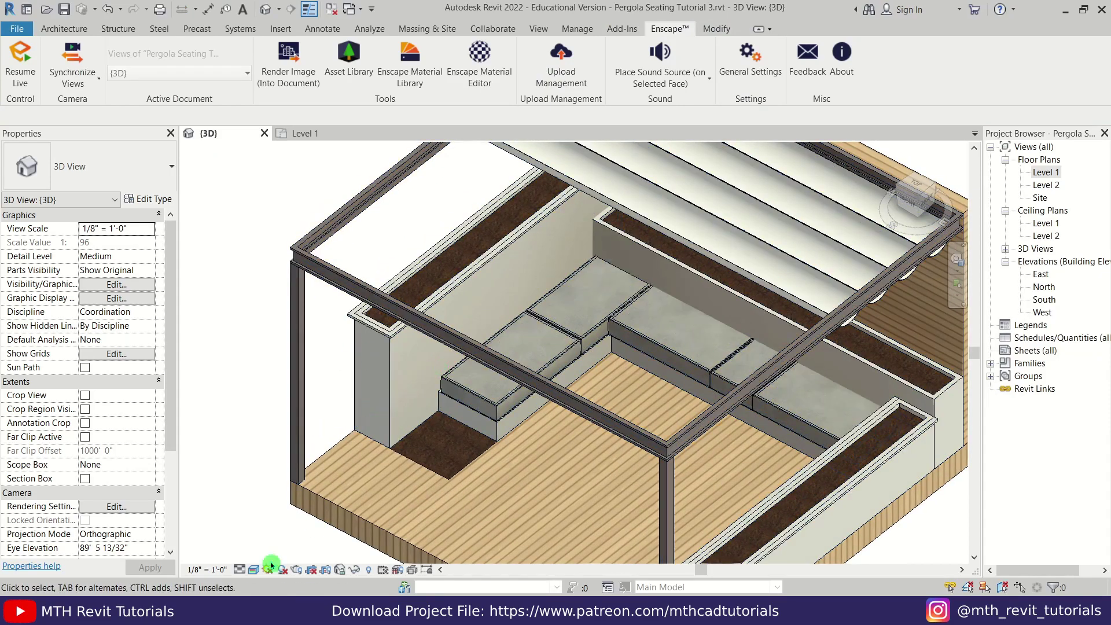
{"action": "left_click", "coordinate": [255, 571]}
{"action": "left_click", "coordinate": [281, 497]}
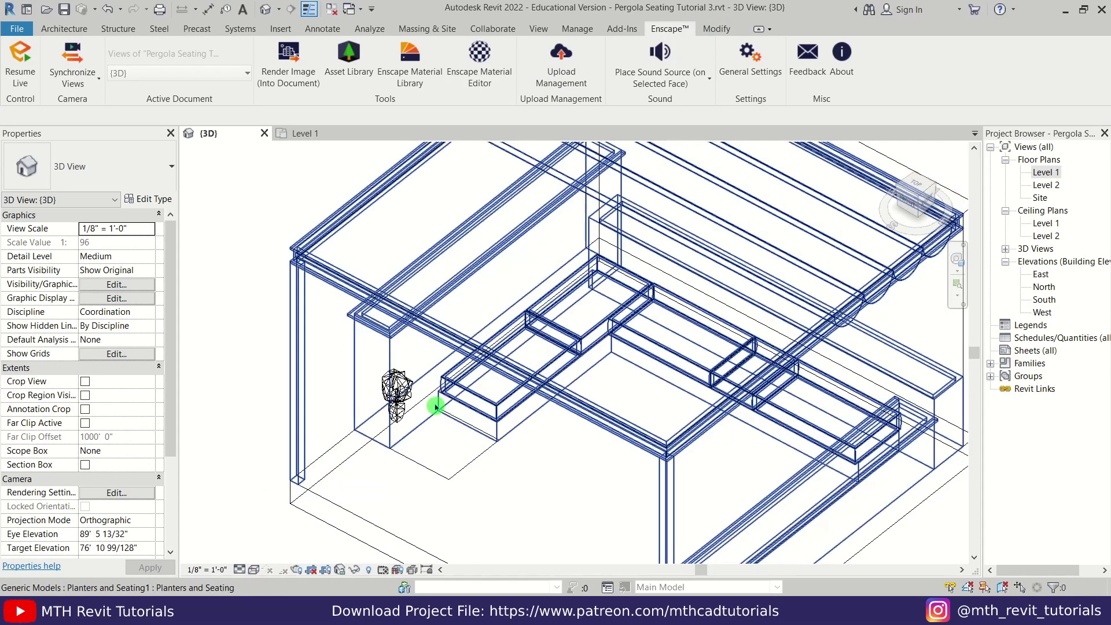
{"action": "left_click", "coordinate": [910, 202]}
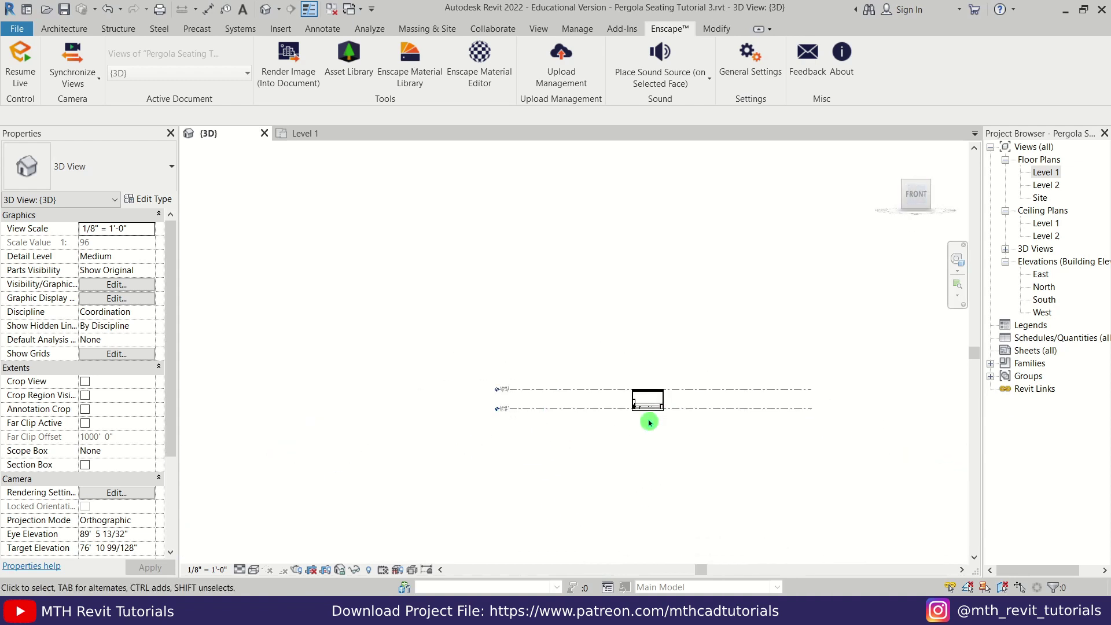
- Raise Interior Plant 53 to about 4' 1" above Level 1, near the rim of the west planter
{"action": "scroll", "coordinate": [535, 352], "scroll_direction": "up", "scroll_amount": 5}
{"action": "left_click", "coordinate": [534, 351]}
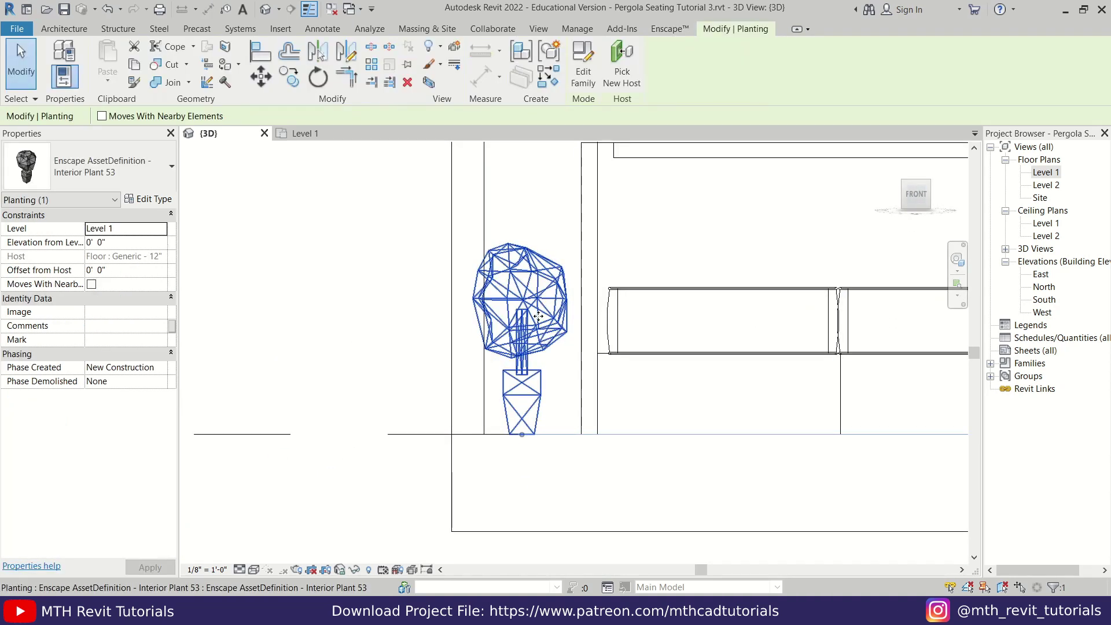
{"action": "middle_click_drag", "start_coordinate": [556, 251], "coordinate": [509, 379]}
{"action": "scroll", "coordinate": [445, 361], "scroll_direction": "down", "scroll_amount": 1}
{"action": "scroll", "coordinate": [434, 369], "scroll_direction": "up", "scroll_amount": 2}
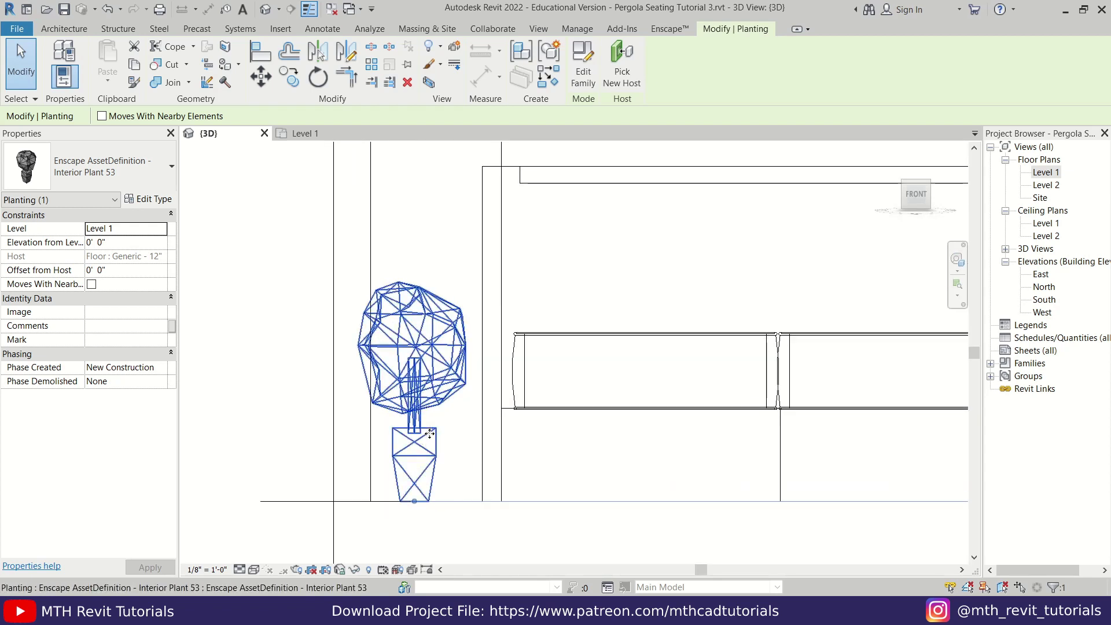
{"action": "scroll", "coordinate": [431, 433], "scroll_direction": "down", "scroll_amount": 5}
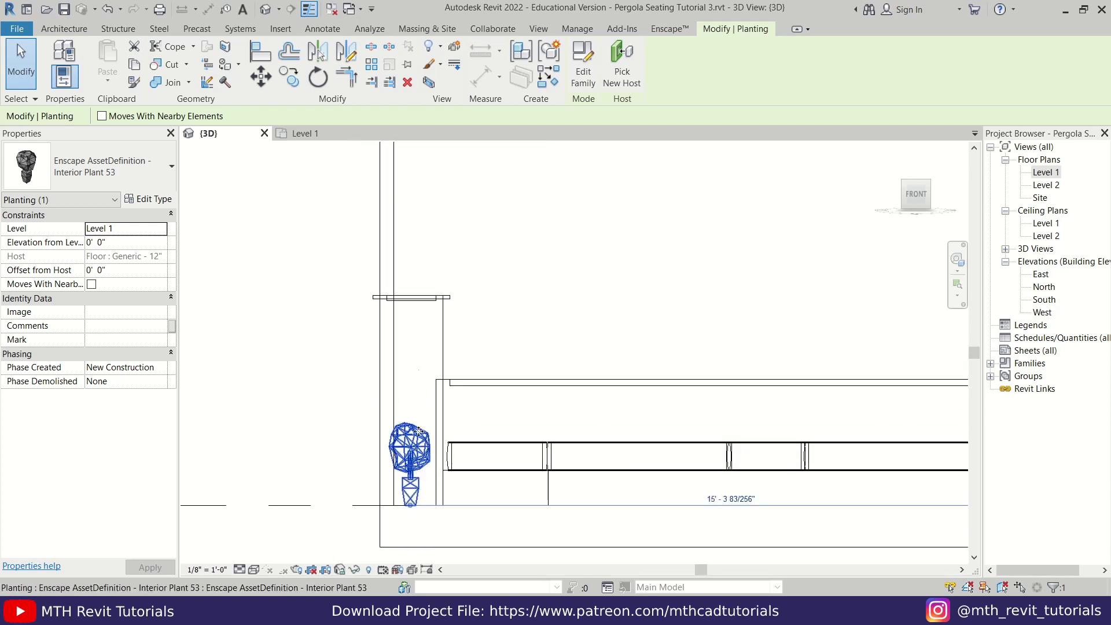
{"action": "left_click_drag", "start_coordinate": [419, 431], "coordinate": [423, 259]}
{"action": "scroll", "coordinate": [447, 393], "scroll_direction": "up", "scroll_amount": 1}
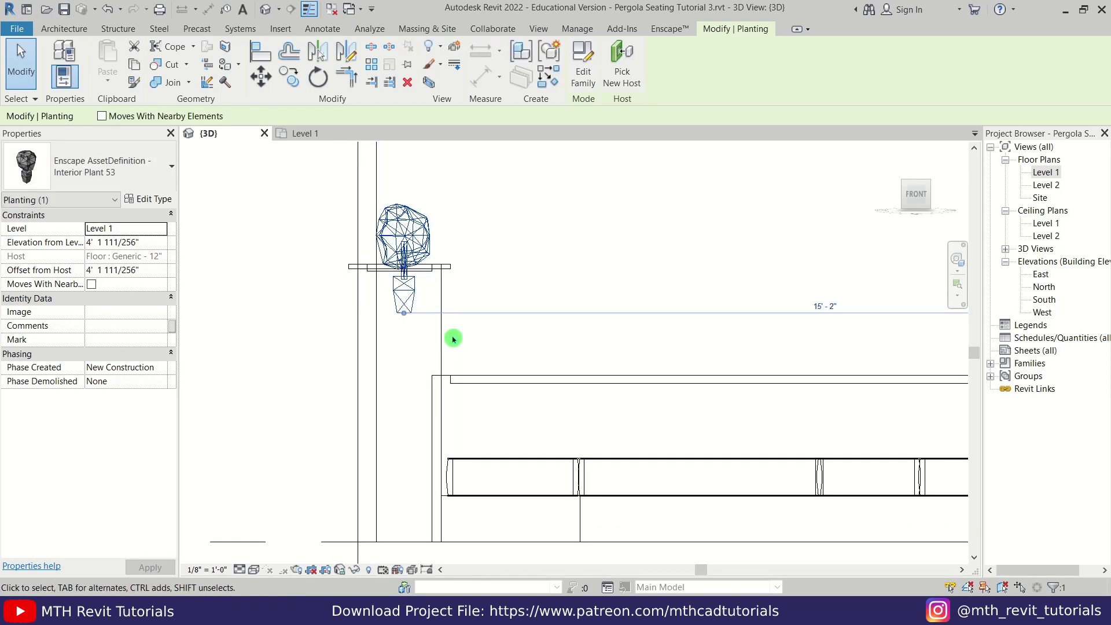
{"action": "left_click", "coordinate": [441, 340]}
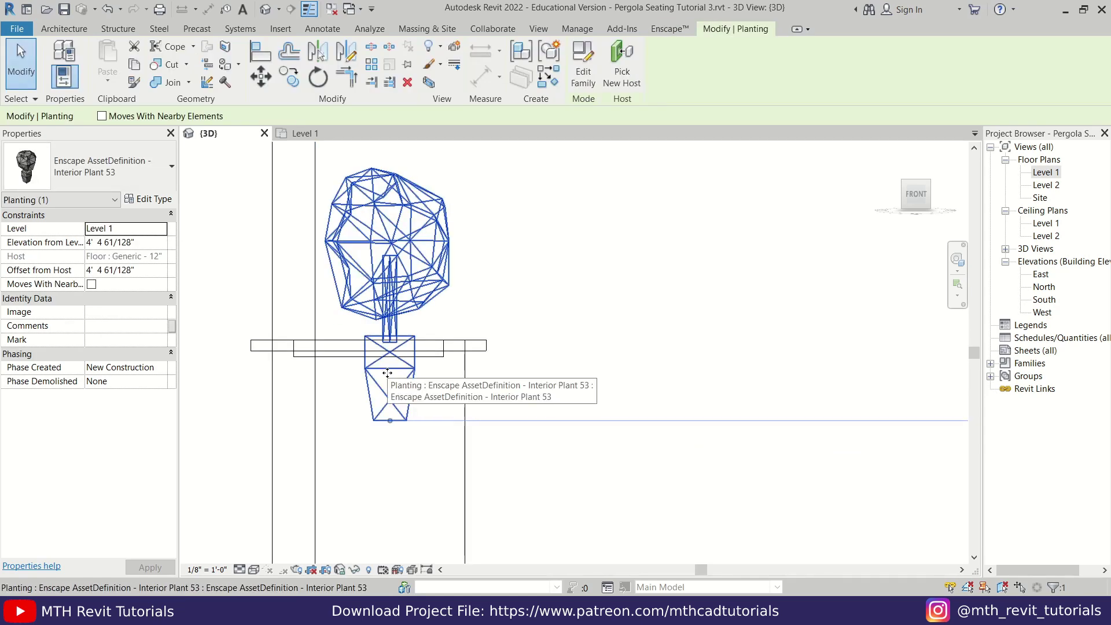
- Adjust the plant's elevation to about 4' 2 61/128" so its pot sinks into the planter, and show the 3D view shaded
{"action": "left_click_drag", "start_coordinate": [387, 373], "coordinate": [357, 215]}
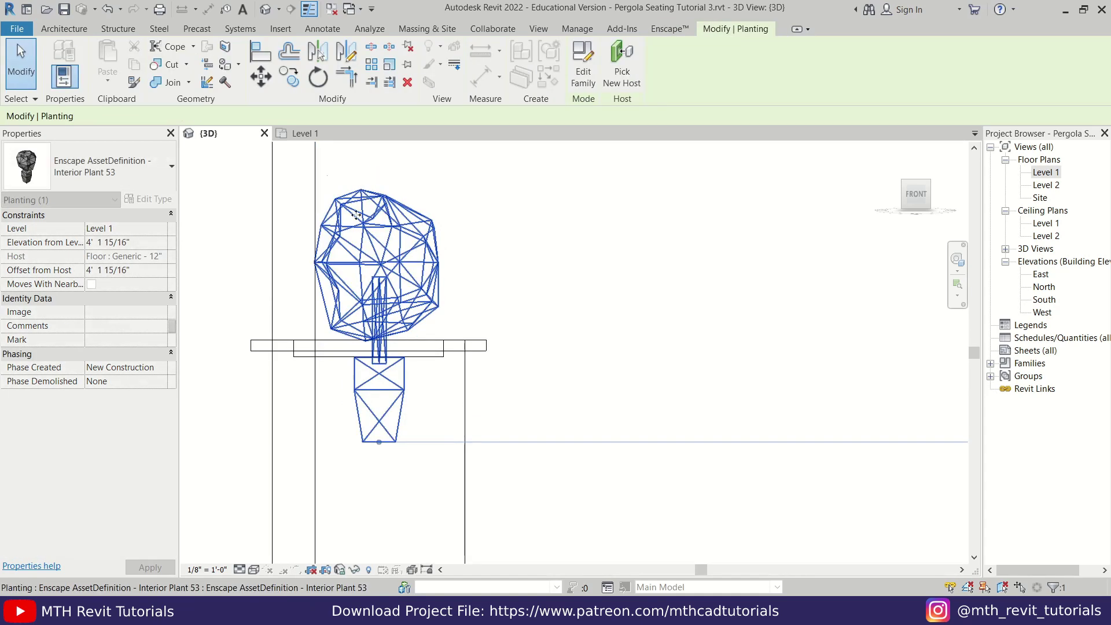
{"action": "key", "text": "Up"}
{"action": "scroll", "coordinate": [400, 238], "scroll_direction": "down", "scroll_amount": 3}
{"action": "middle_click_drag", "start_coordinate": [400, 238], "coordinate": [342, 347], "text": "shift"}
{"action": "left_click", "coordinate": [344, 453]}
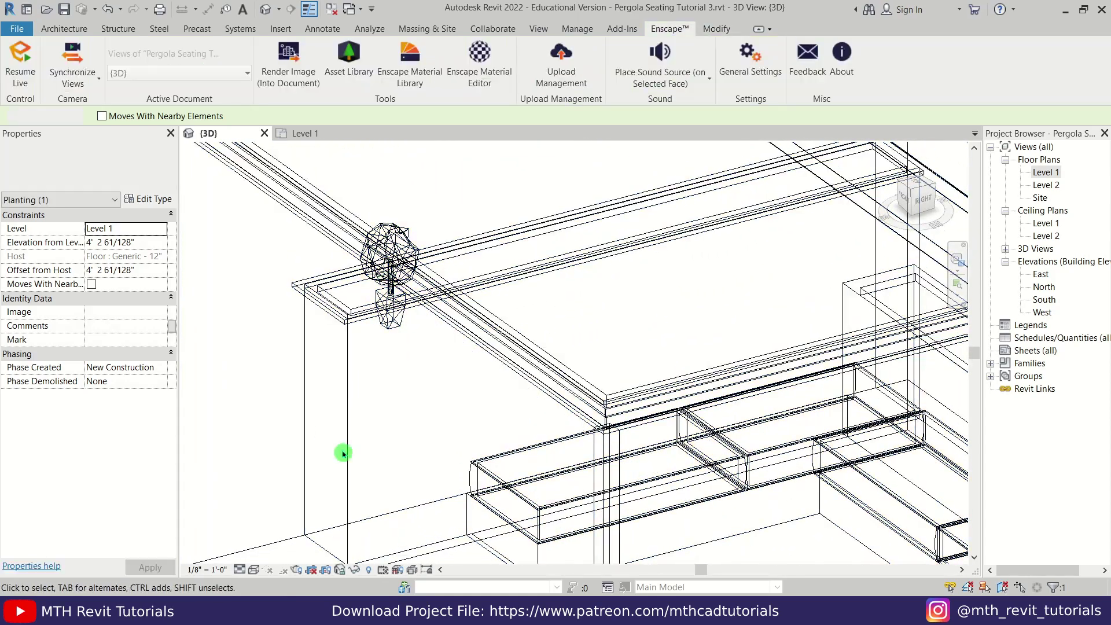
{"action": "mouse_move", "coordinate": [343, 453]}
{"action": "middle_mouse_down", "text": "shift"}
{"action": "mouse_move", "coordinate": [402, 399]}
{"action": "mouse_move", "coordinate": [409, 353]}
{"action": "mouse_move", "coordinate": [406, 374]}
{"action": "middle_mouse_up", "text": "shift"}
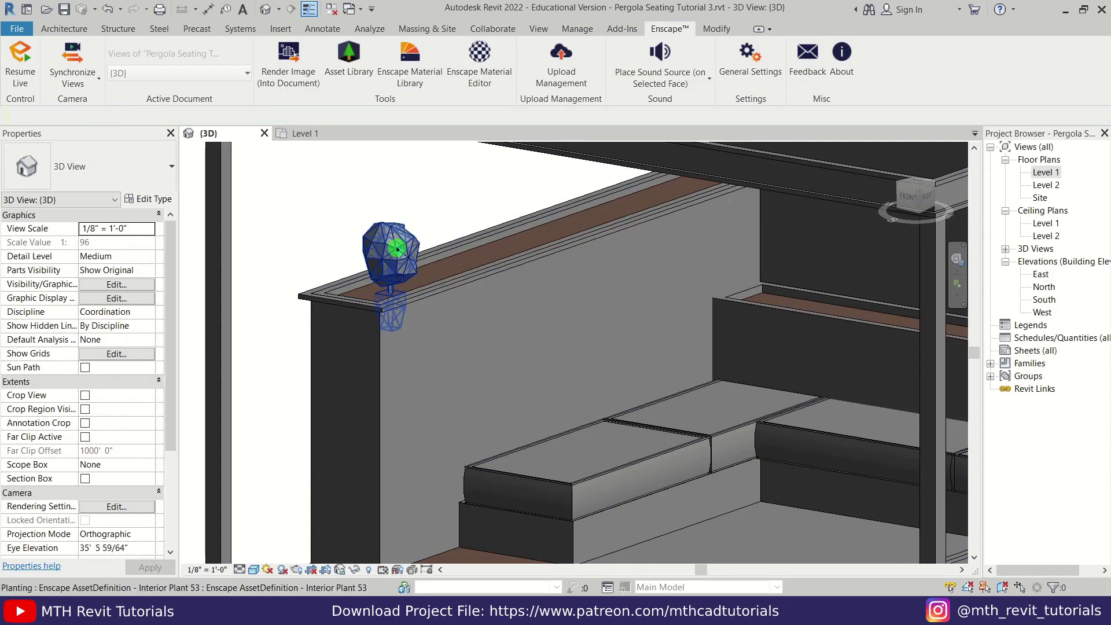
- Set the Height type parameter of Interior Plant 53 to 5'
{"action": "left_click", "coordinate": [397, 249]}
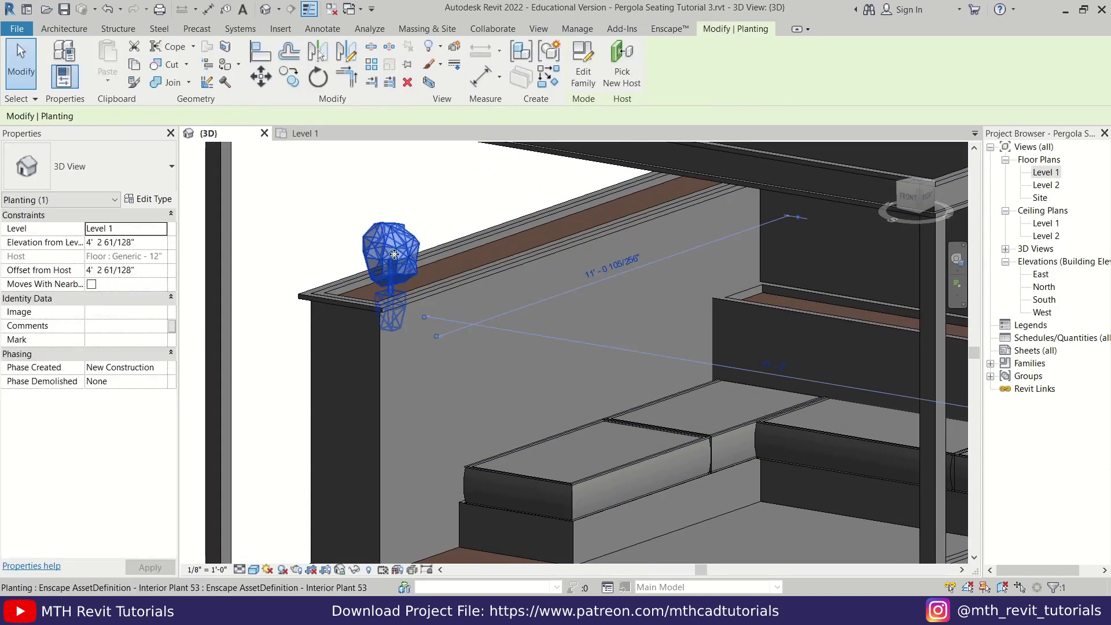
{"action": "left_click", "coordinate": [139, 202]}
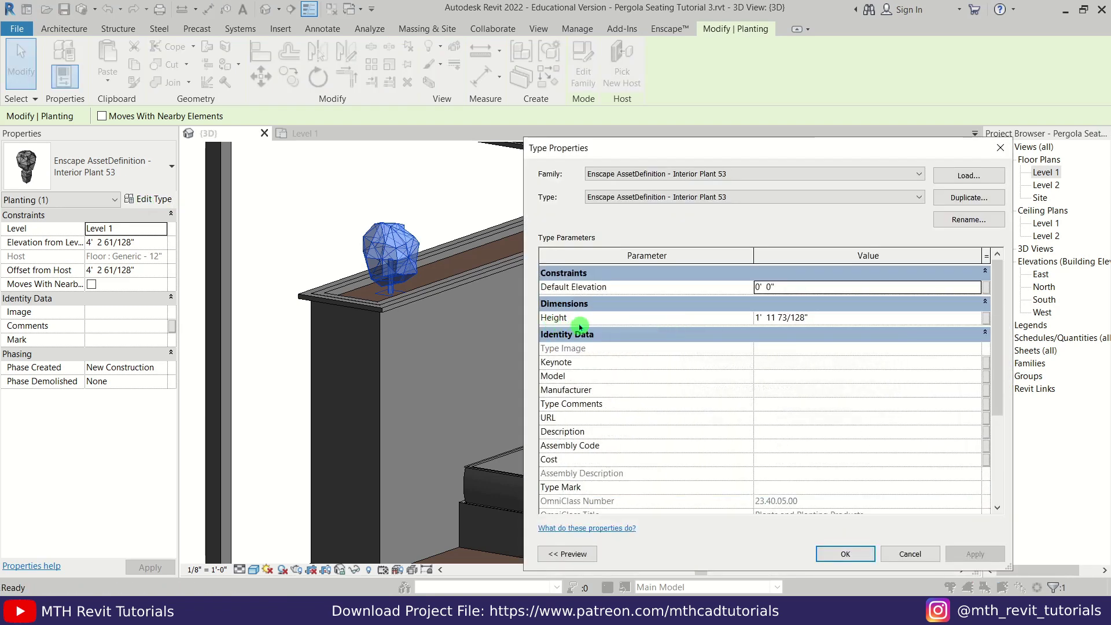
{"action": "left_click", "coordinate": [837, 325]}
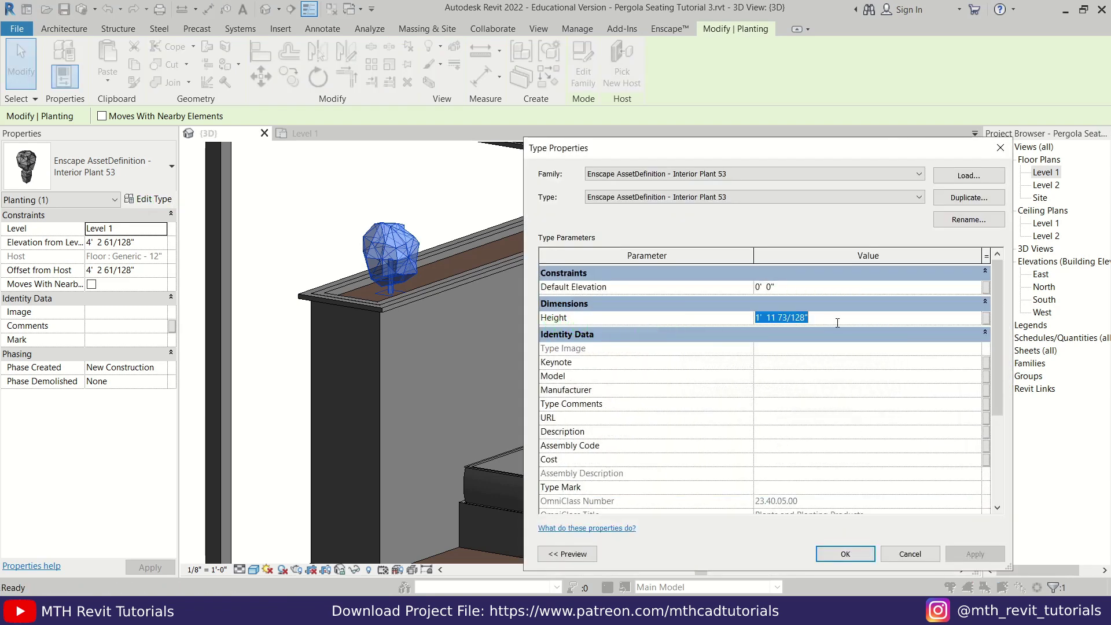
{"action": "type", "text": "5"}
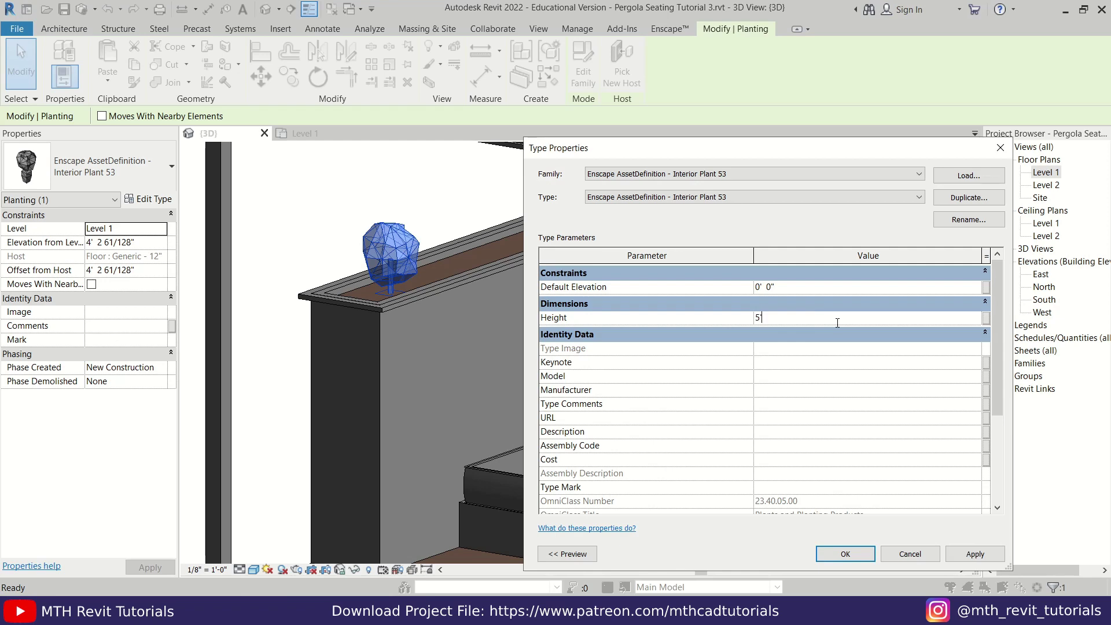
{"action": "left_click", "coordinate": [843, 555]}
- Lower the enlarged plant to about 3' 3" above Level 1 in the front orientation, viewed in wireframe
{"action": "middle_click_drag", "start_coordinate": [411, 318], "coordinate": [476, 345], "text": "shift"}
{"action": "scroll", "coordinate": [424, 251], "scroll_direction": "up", "scroll_amount": 2}
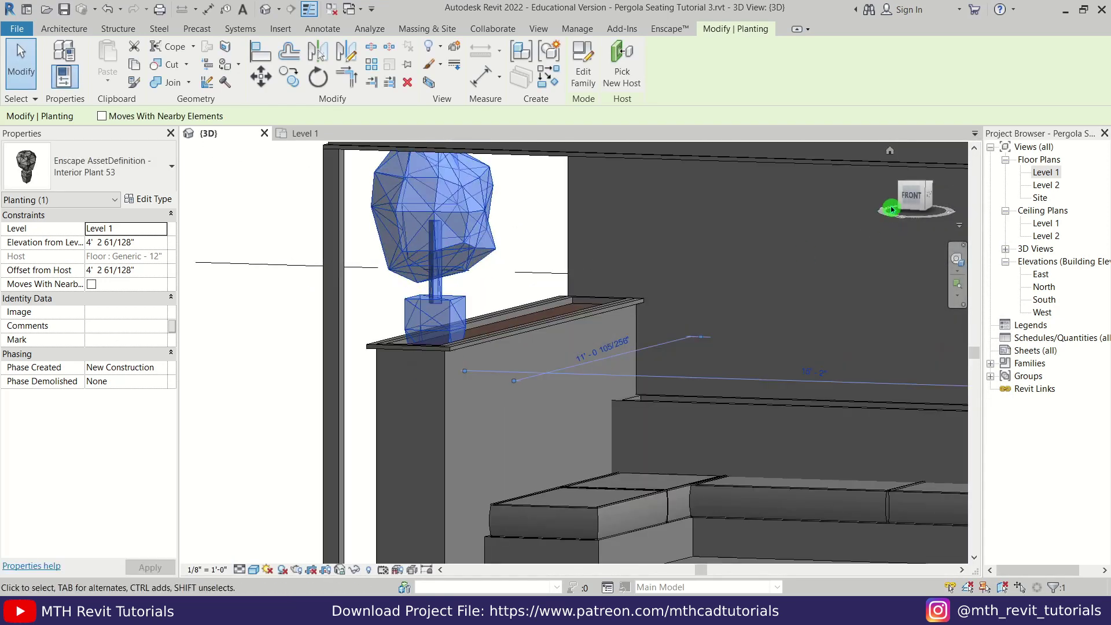
{"action": "left_click", "coordinate": [912, 198]}
{"action": "left_click", "coordinate": [912, 196]}
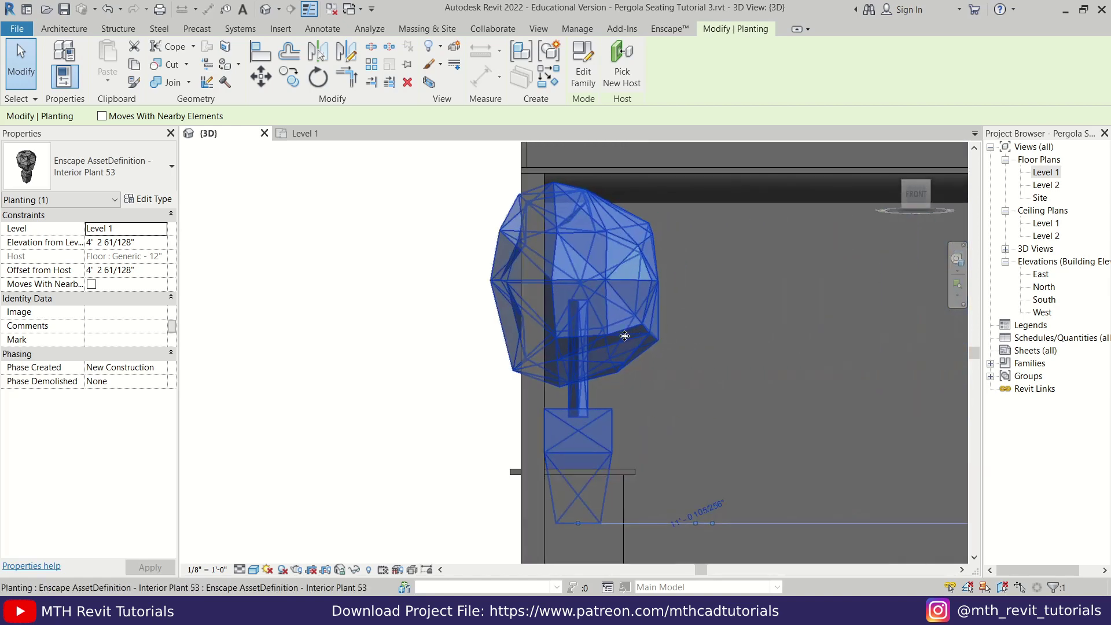
{"action": "left_click_drag", "start_coordinate": [625, 336], "coordinate": [628, 398]}
{"action": "scroll", "coordinate": [590, 366], "scroll_direction": "up", "scroll_amount": 2}
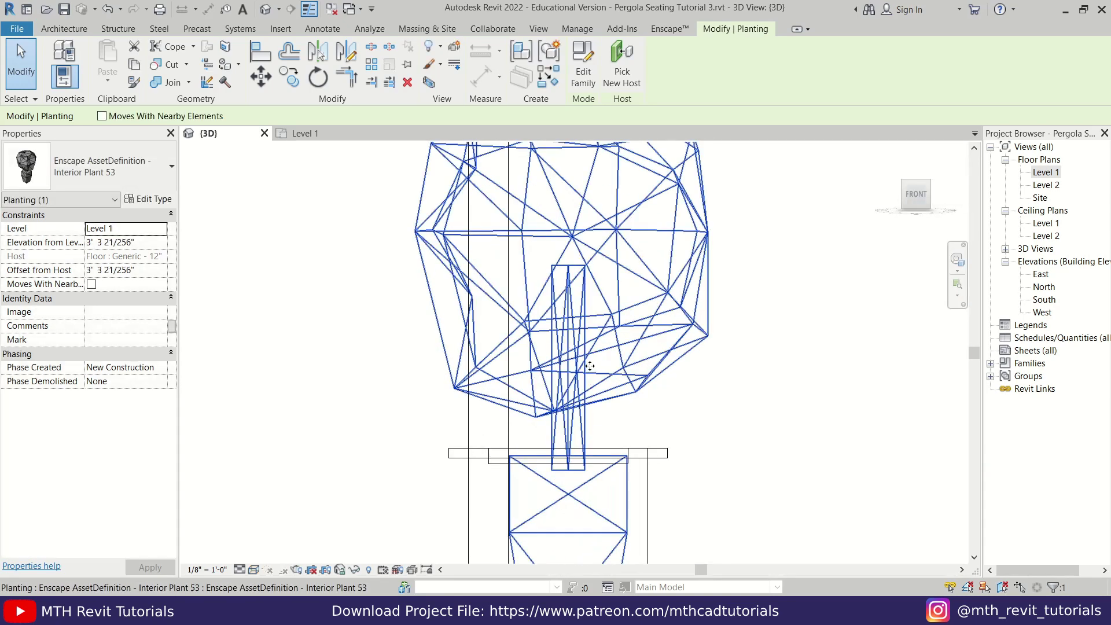
- Nudge the plant down to about 3' 2" above Level 1 until its pot sits below the planter rim, and restore the shaded display
{"action": "key", "text": "Down"}
{"action": "key", "text": "Down"}
{"action": "key", "text": "Down"}
{"action": "key", "text": "Down"}
{"action": "scroll", "coordinate": [673, 326], "scroll_direction": "down", "scroll_amount": 2}
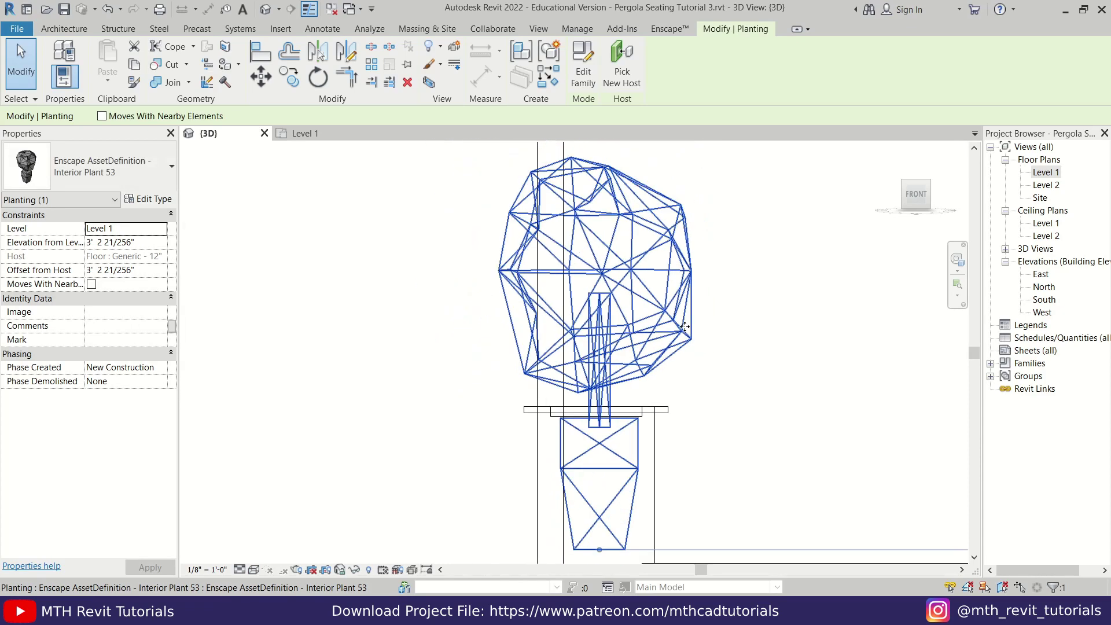
{"action": "middle_click_drag", "start_coordinate": [685, 326], "coordinate": [573, 357], "text": "shift"}
{"action": "key", "text": "s"}
{"action": "key", "text": "d"}
{"action": "left_click", "coordinate": [427, 308]}
{"action": "scroll", "coordinate": [427, 308], "scroll_direction": "down", "scroll_amount": 3}
{"action": "mouse_move", "coordinate": [508, 319]}
{"action": "middle_mouse_down", "text": "shift"}
{"action": "mouse_move", "coordinate": [403, 305]}
{"action": "mouse_move", "coordinate": [708, 228]}
{"action": "middle_mouse_up", "text": "shift"}
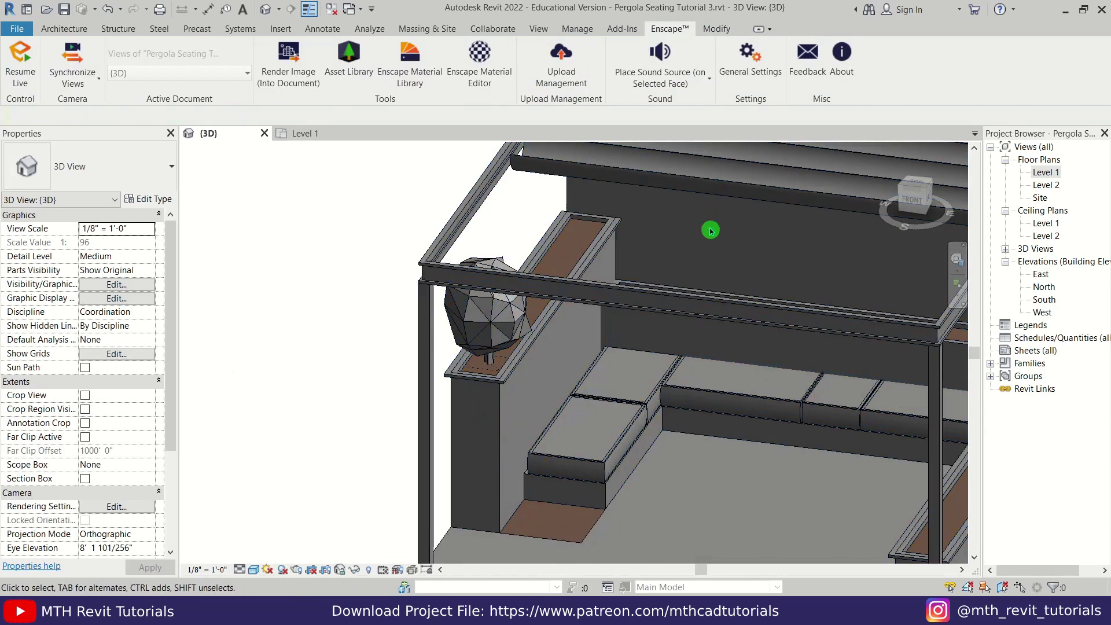
- In the Level 1 plan, mirror a copy of the plant about a horizontal axis drawn through the west planter's midpoint
{"action": "left_click", "coordinate": [306, 136]}
{"action": "scroll", "coordinate": [459, 416], "scroll_direction": "up", "scroll_amount": 2}
{"action": "left_click", "coordinate": [427, 422]}
{"action": "scroll", "coordinate": [493, 461], "scroll_direction": "down", "scroll_amount": 3}
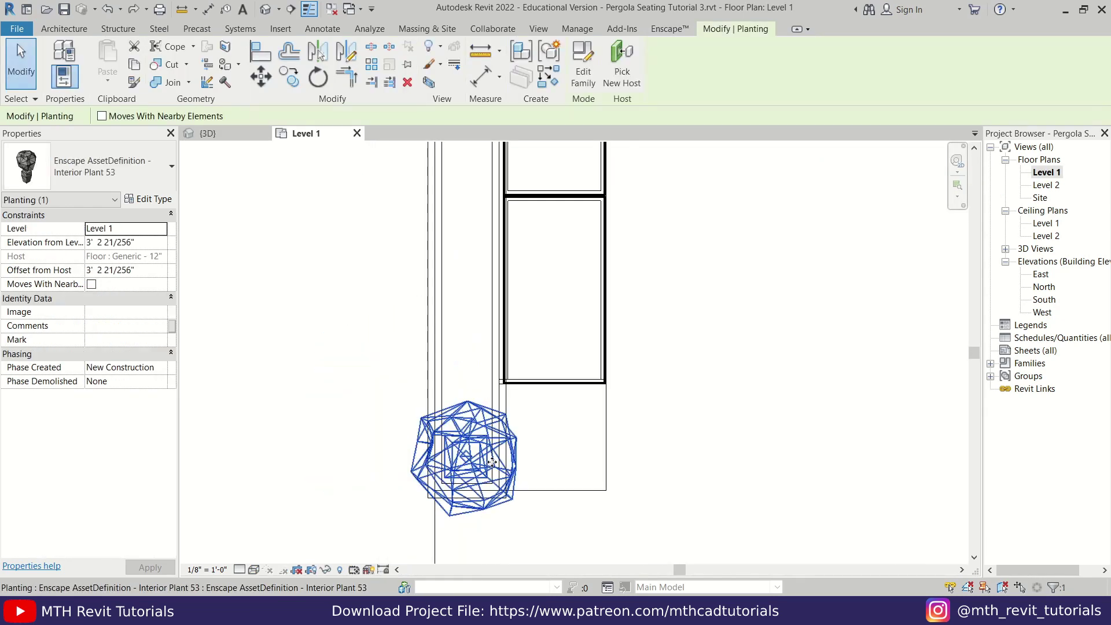
{"action": "scroll", "coordinate": [492, 461], "scroll_direction": "down", "scroll_amount": 2}
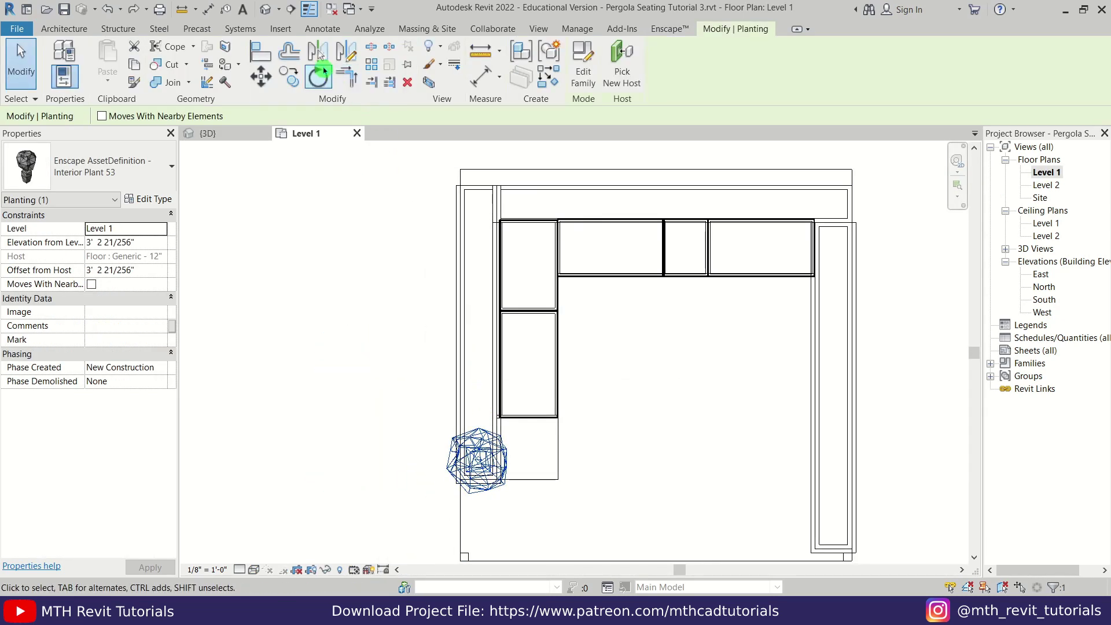
{"action": "left_click", "coordinate": [346, 52]}
{"action": "left_click", "coordinate": [465, 330]}
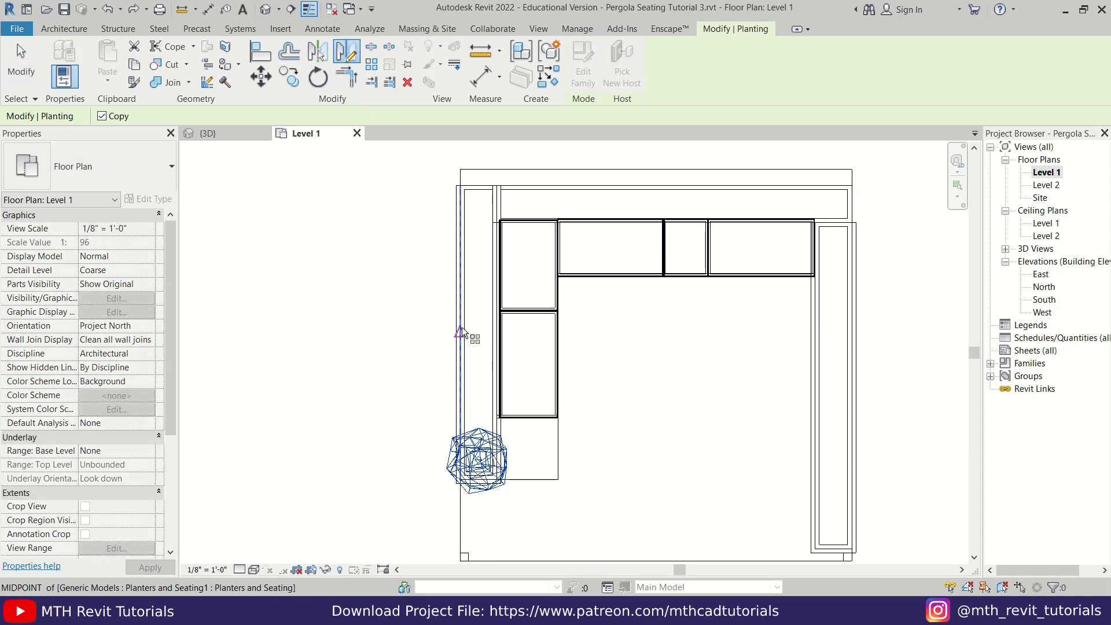
{"action": "left_click", "coordinate": [402, 337]}
- Nudge the mirrored plant south and slightly west so it sits inside the northwest corner of the west planter
{"action": "scroll", "coordinate": [462, 169], "scroll_direction": "up", "scroll_amount": 3}
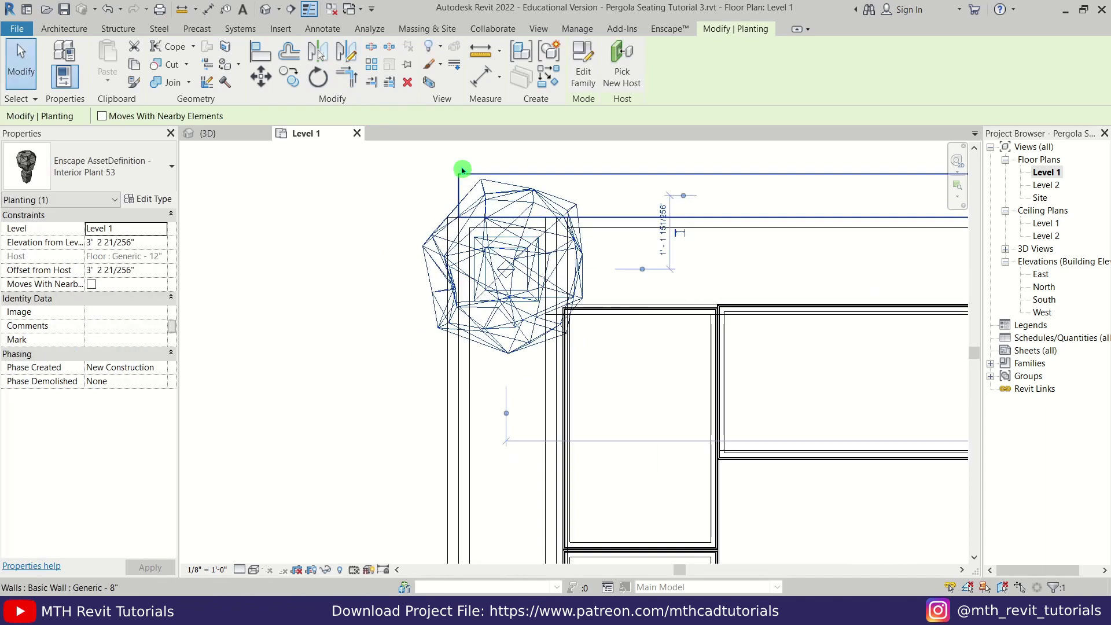
{"action": "key", "text": "Down"}
{"action": "key", "text": "Down"}
{"action": "key", "text": "Down"}
{"action": "key", "text": "Down"}
{"action": "key", "text": "Down"}
{"action": "key", "text": "Down"}
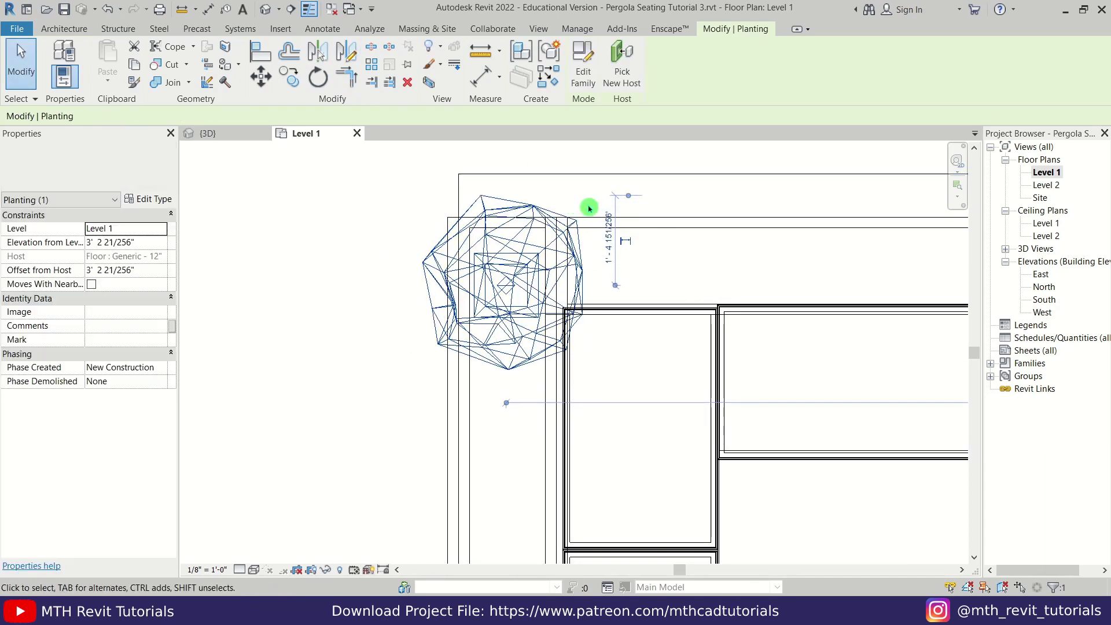
{"action": "key", "text": "Left"}
{"action": "key", "text": "Down"}
{"action": "key", "text": "Down"}
{"action": "key", "text": "Down"}
{"action": "scroll", "coordinate": [471, 221], "scroll_direction": "down", "scroll_amount": 3}
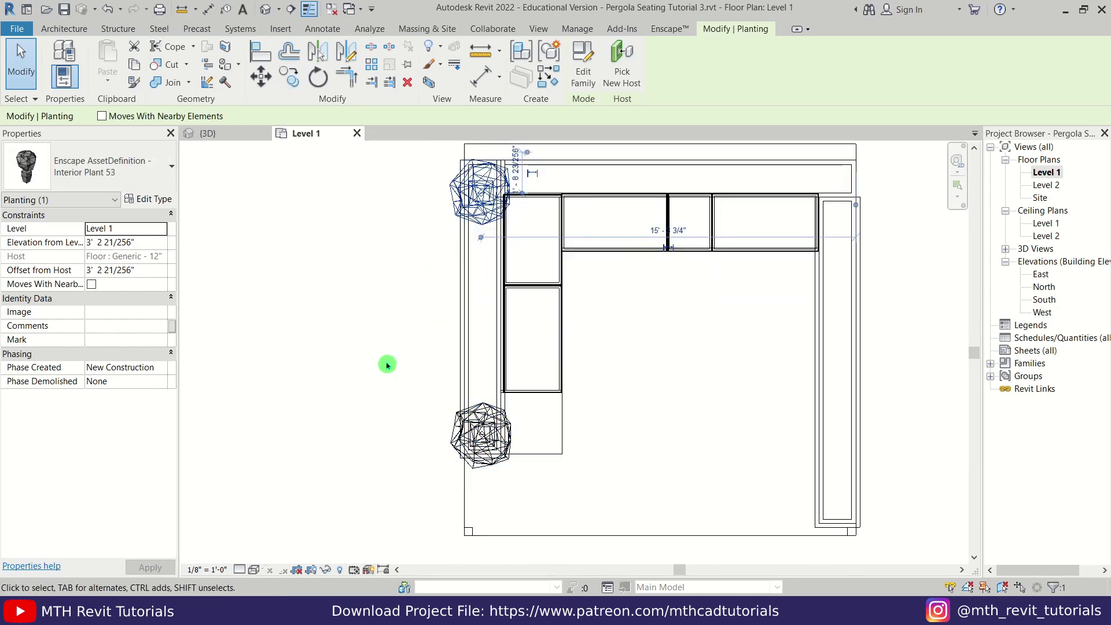
{"action": "left_click", "coordinate": [388, 365]}
- Copy the north plant to two evenly spaced spots between the end plants of the west planter, and view the row in 3D
{"action": "left_click", "coordinate": [489, 186]}
{"action": "left_click", "coordinate": [290, 77]}
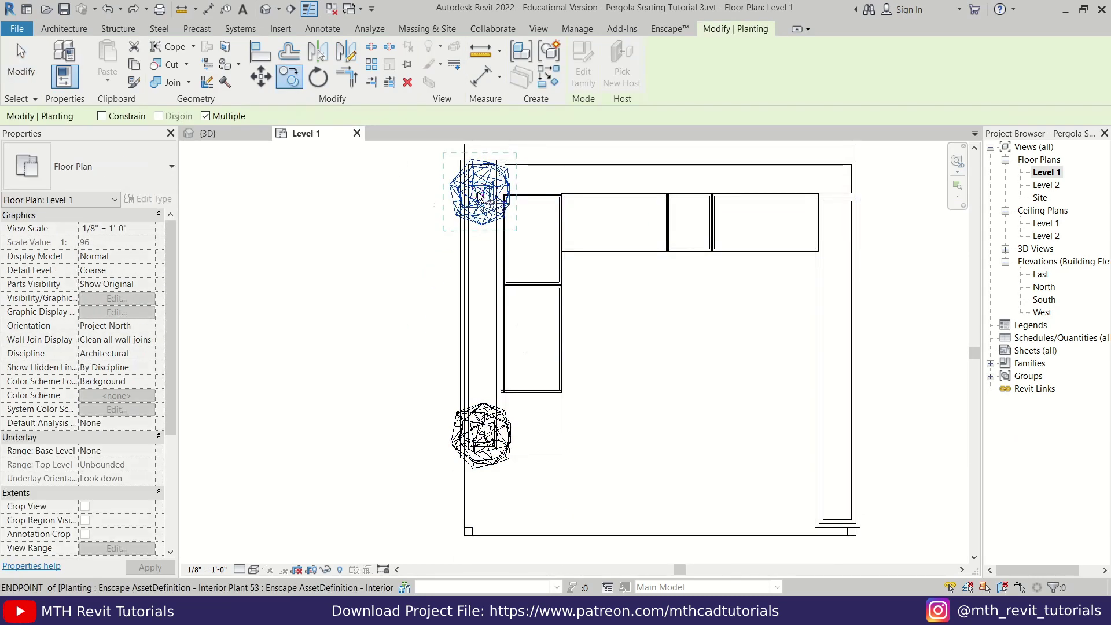
{"action": "scroll", "coordinate": [482, 277], "scroll_direction": "up", "scroll_amount": 1}
{"action": "left_click", "coordinate": [481, 271]}
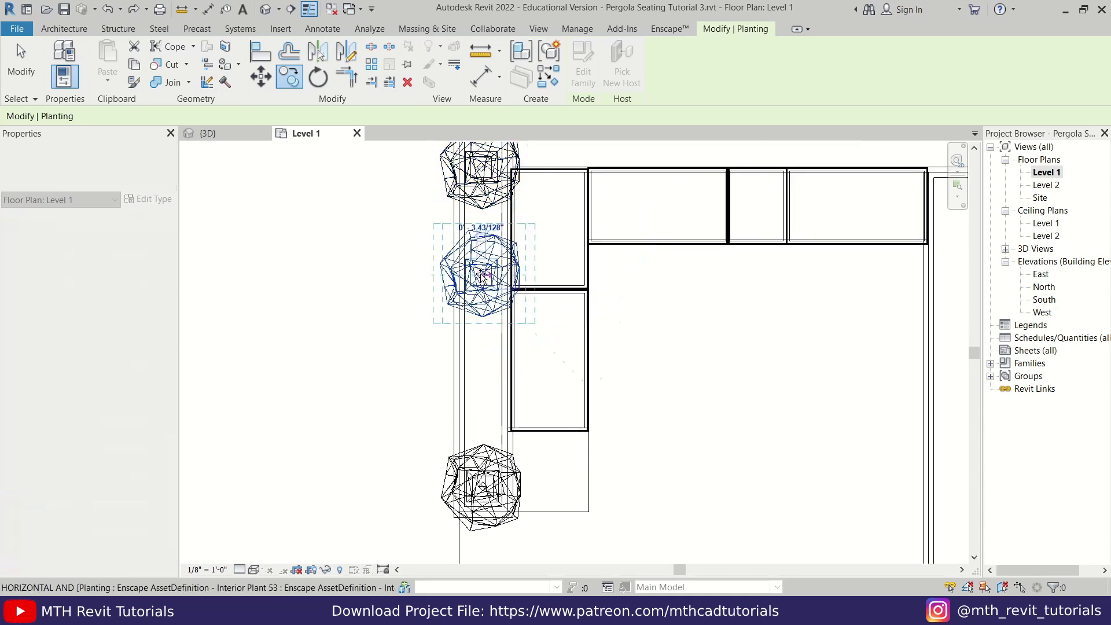
{"action": "left_click", "coordinate": [478, 382]}
{"action": "key", "text": "Escape"}
{"action": "scroll", "coordinate": [427, 350], "scroll_direction": "down", "scroll_amount": 3}
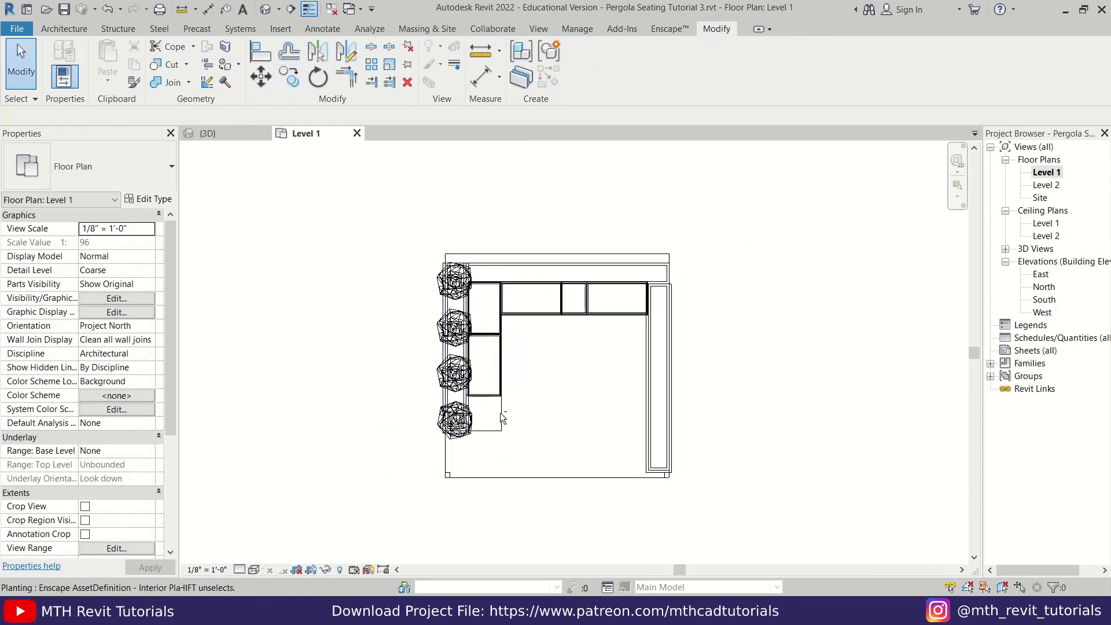
{"action": "left_click", "coordinate": [234, 138]}
{"action": "middle_click_drag", "start_coordinate": [495, 301], "coordinate": [543, 348], "text": "shift"}
{"action": "scroll", "coordinate": [515, 330], "scroll_direction": "down", "scroll_amount": 2}
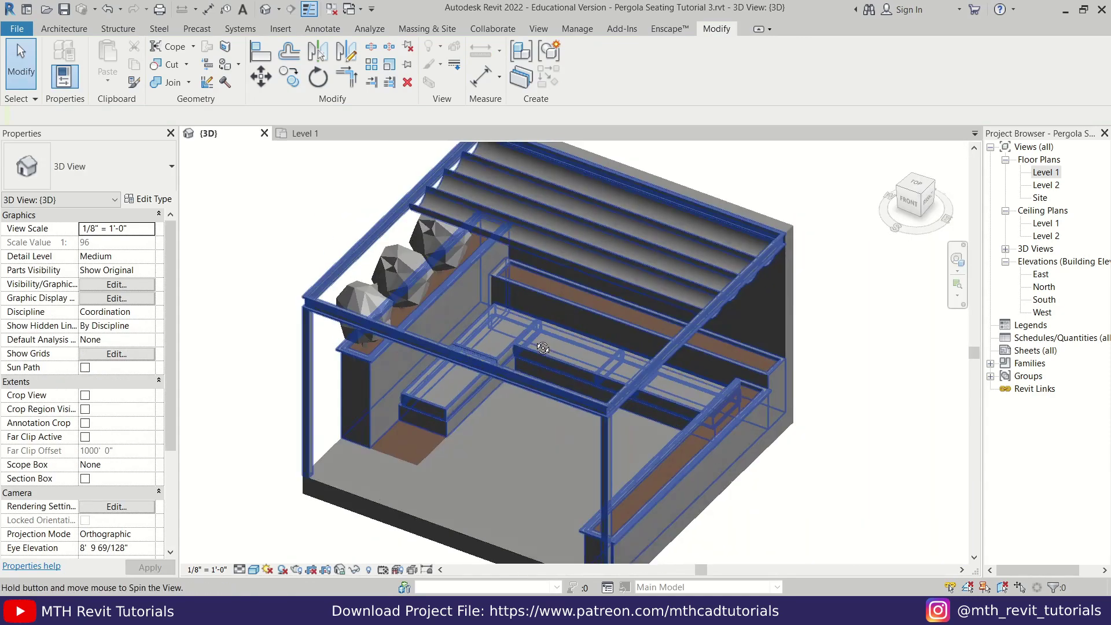
- With the Level 1 plan active, search the Enscape Asset Library for "bush"
{"action": "left_click", "coordinate": [302, 137]}
{"action": "scroll", "coordinate": [518, 249], "scroll_direction": "up", "scroll_amount": 2}
{"action": "left_click", "coordinate": [669, 31]}
{"action": "left_click", "coordinate": [359, 80]}
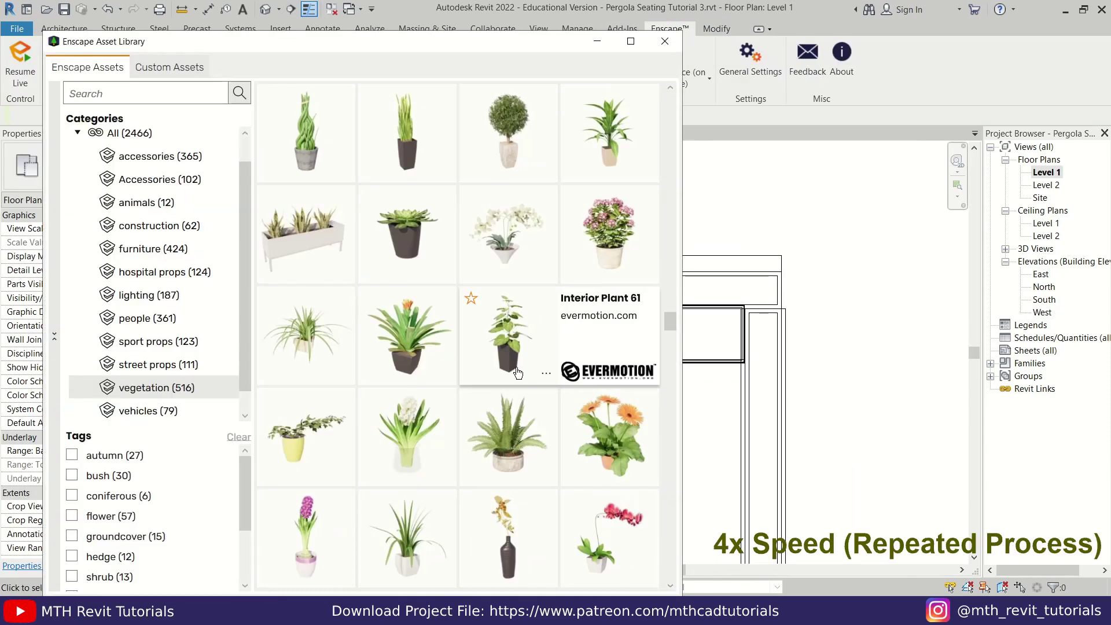
{"action": "left_click", "coordinate": [111, 94]}
{"action": "type", "text": "bush"}
{"action": "key", "text": "Return"}
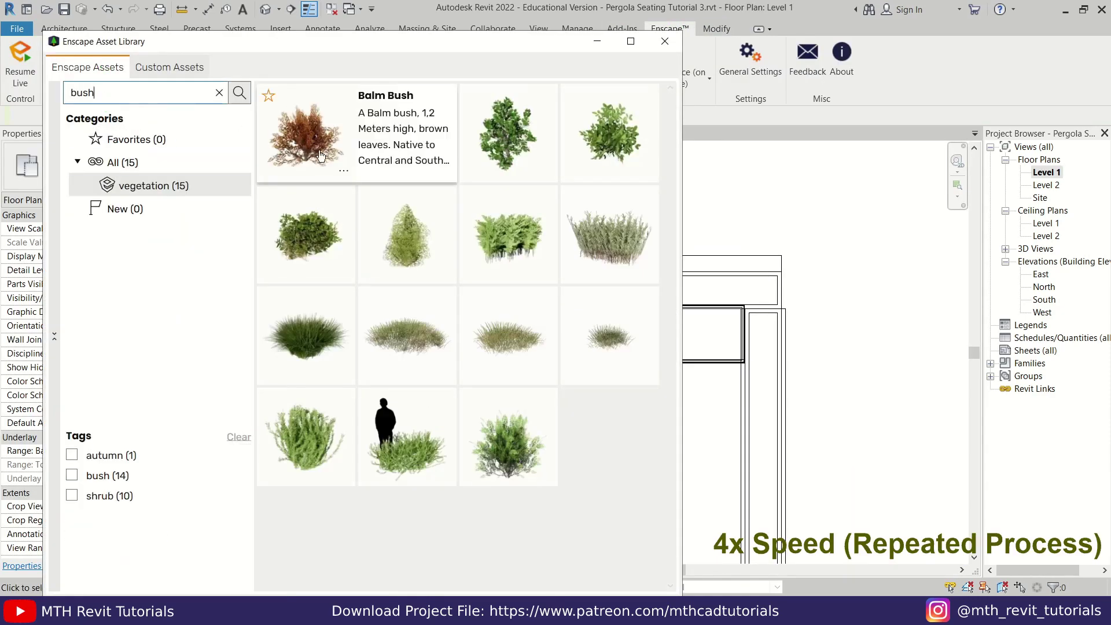
- Pick Bush 3 from the results and place one at the west end of the north planter, beside the corner plant
{"action": "right_click", "coordinate": [638, 172]}
{"action": "left_click", "coordinate": [694, 209]}
{"action": "left_click", "coordinate": [456, 291]}
{"action": "left_click", "coordinate": [442, 288]}
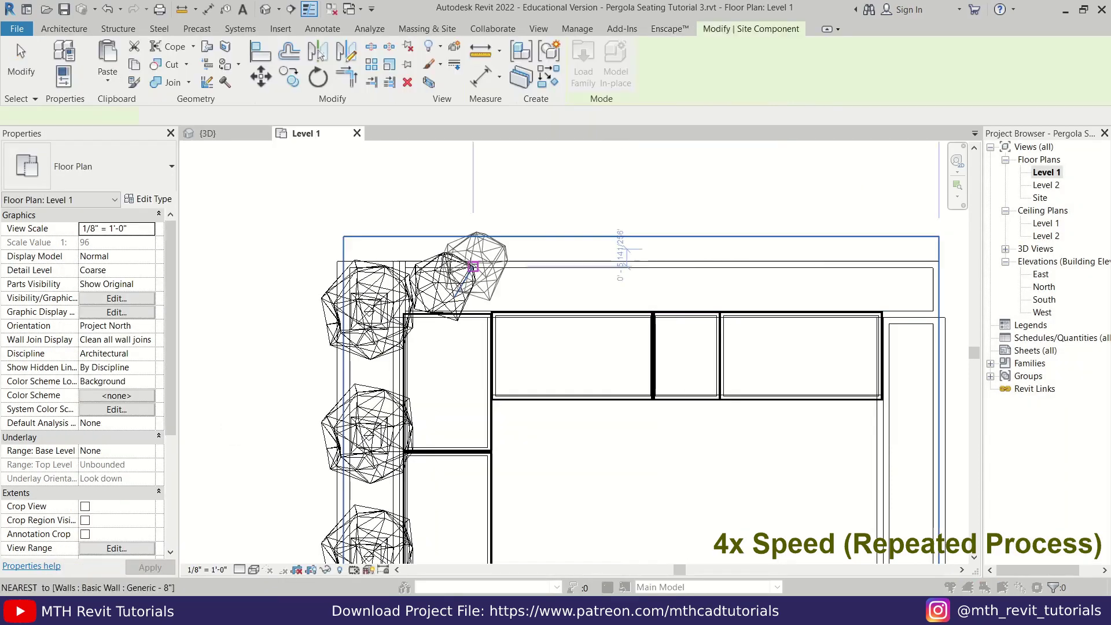
{"action": "key", "text": "Escape"}
{"action": "key", "text": "Escape"}
- Copy Bush 3 repeatedly in a staggered row along the north planter to its east end and the top of the east planter
{"action": "scroll", "coordinate": [489, 281], "scroll_direction": "up", "scroll_amount": 1}
{"action": "left_click", "coordinate": [457, 279]}
{"action": "key", "text": "c"}
{"action": "key", "text": "o"}
{"action": "left_click", "coordinate": [422, 281]}
{"action": "left_click", "coordinate": [484, 281]}
{"action": "scroll", "coordinate": [556, 321], "scroll_direction": "up", "scroll_amount": 1}
{"action": "left_click", "coordinate": [561, 291]}
{"action": "left_click", "coordinate": [644, 262]}
{"action": "middle_click_drag", "start_coordinate": [712, 280], "coordinate": [397, 305]}
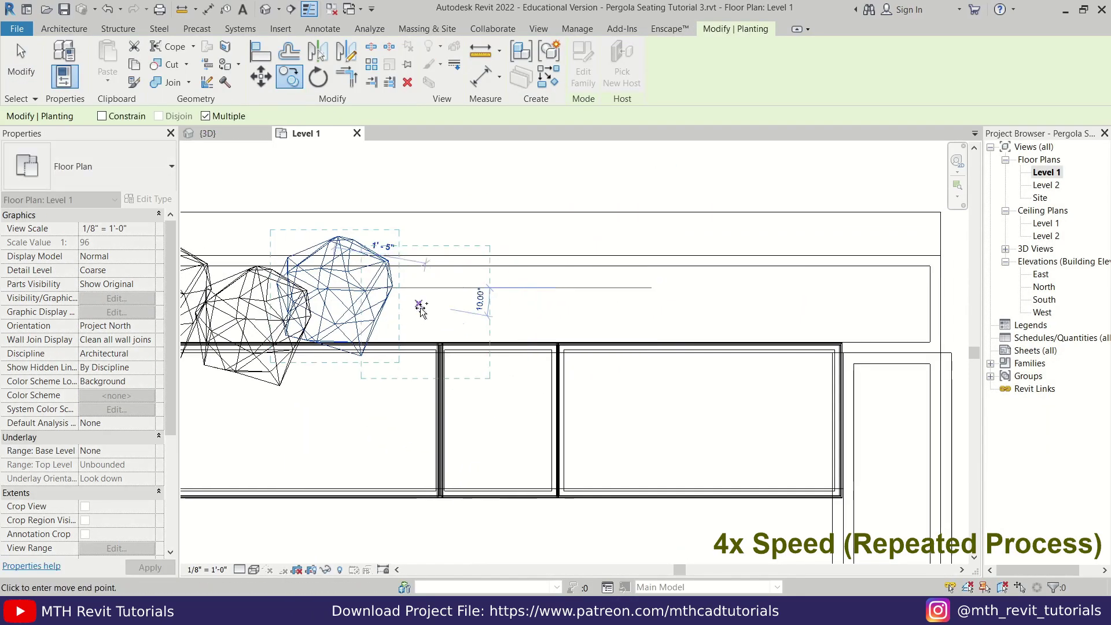
{"action": "left_click", "coordinate": [419, 304]}
{"action": "left_click", "coordinate": [510, 289]}
{"action": "left_click", "coordinate": [587, 317]}
{"action": "left_click", "coordinate": [675, 293]}
{"action": "left_click", "coordinate": [669, 290]}
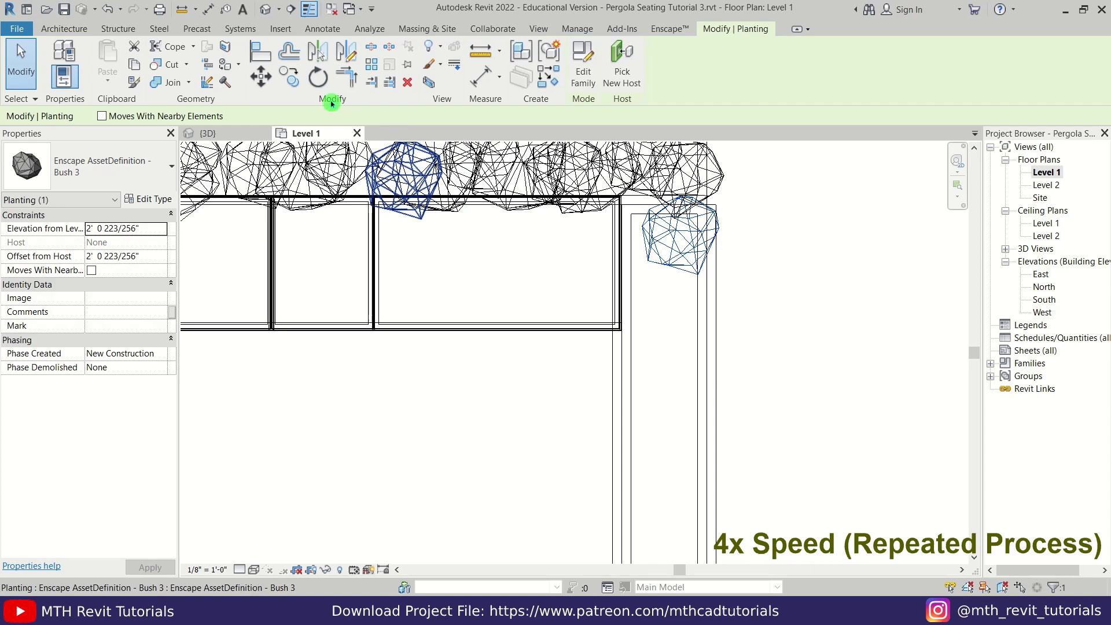
- Copy the Bush 3 at the east planter's north end southward in a staggered pattern as multiple copies
{"action": "left_click", "coordinate": [289, 76]}
{"action": "left_click", "coordinate": [689, 236]}
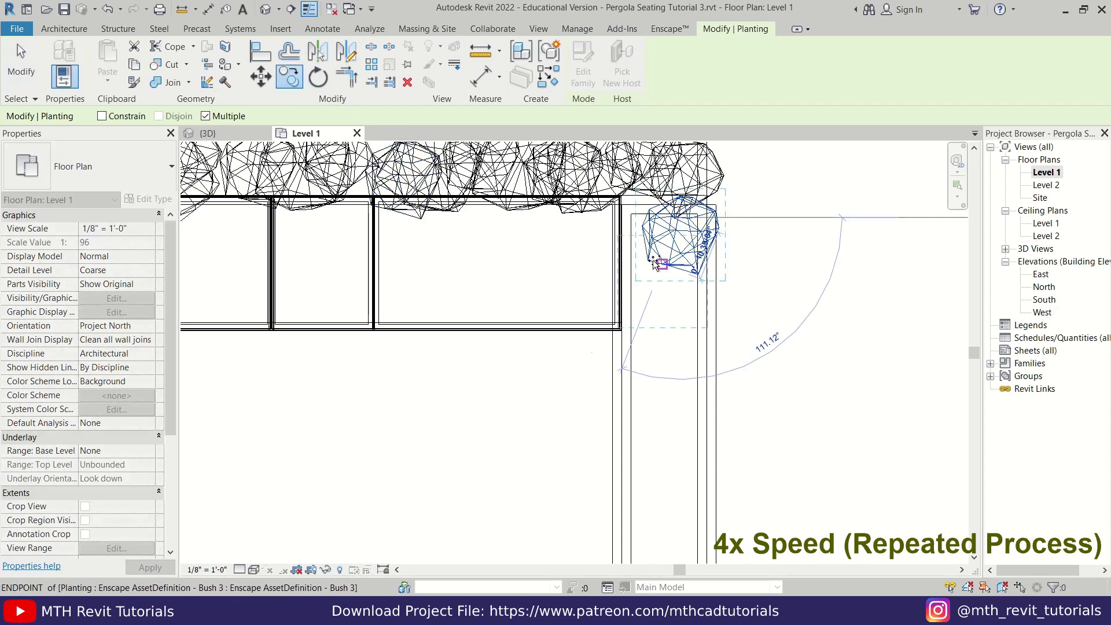
{"action": "left_click", "coordinate": [658, 280]}
{"action": "left_click", "coordinate": [691, 338]}
{"action": "left_click", "coordinate": [658, 372]}
{"action": "key", "text": "Escape"}
- Select the staggered bushes in the east planter and copy the set farther south to fill the rest of it
{"action": "left_click", "coordinate": [678, 236], "text": "ctrl"}
{"action": "left_click", "coordinate": [289, 76]}
{"action": "left_click", "coordinate": [674, 257]}
{"action": "left_click", "coordinate": [675, 443]}
{"action": "middle_click_drag", "start_coordinate": [674, 442], "coordinate": [658, 203]}
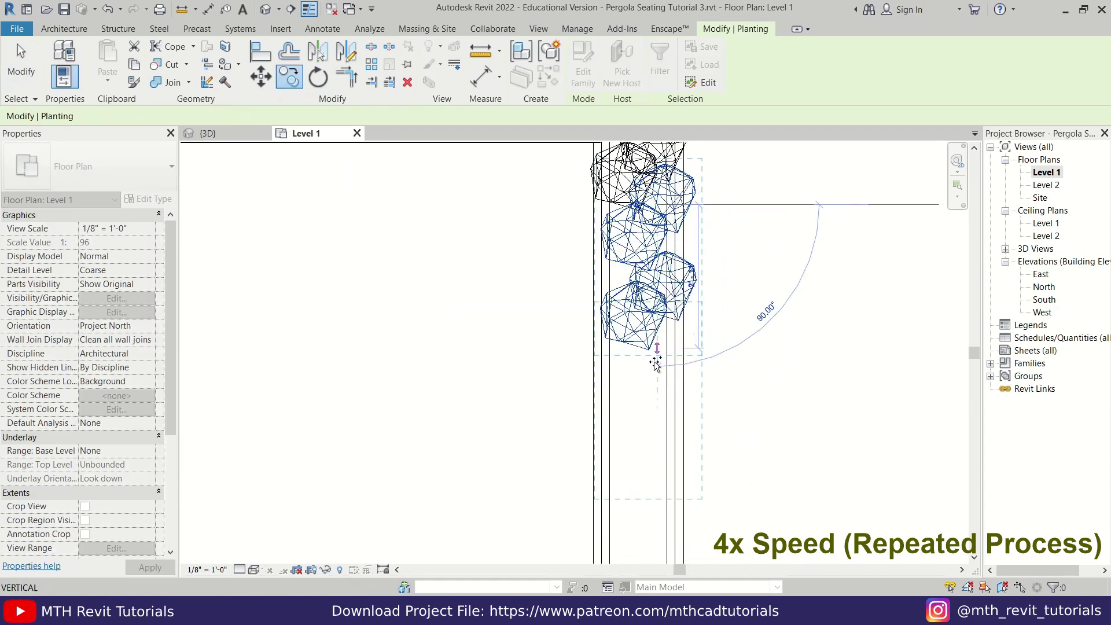
{"action": "left_click", "coordinate": [657, 392]}
{"action": "left_click", "coordinate": [598, 298]}
{"action": "key", "text": "Escape"}
{"action": "key", "text": "Escape"}
- Place one Enscape Bush 4 in the floor bed at the south end of the west seating and put the asset library away
{"action": "left_click", "coordinate": [349, 61]}
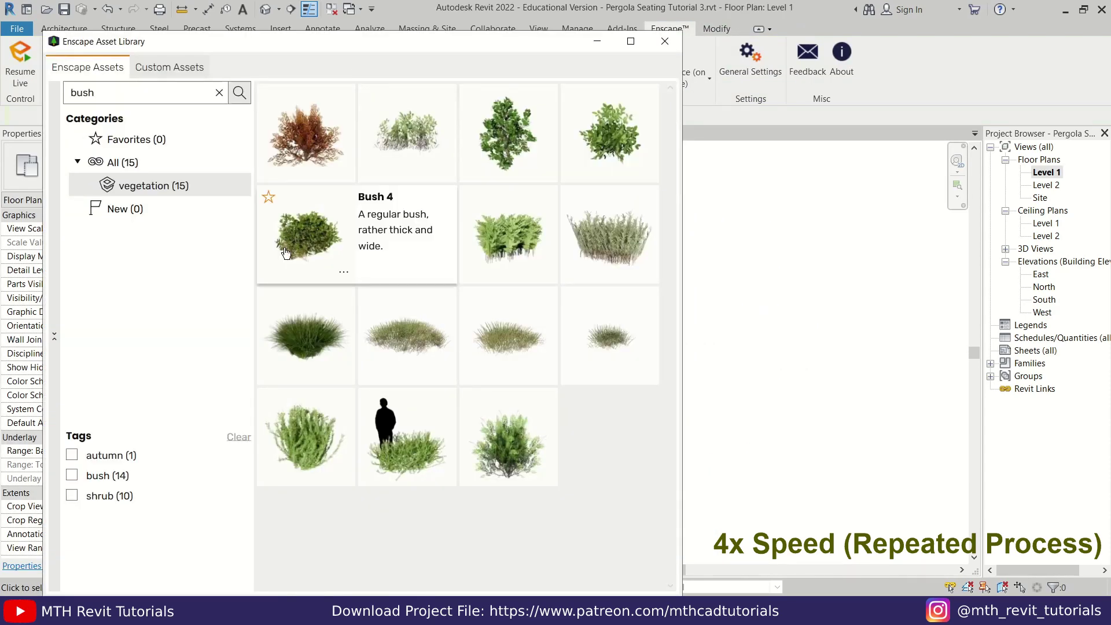
{"action": "left_click", "coordinate": [405, 228]}
{"action": "scroll", "coordinate": [390, 426], "scroll_direction": "down", "scroll_amount": 3}
{"action": "scroll", "coordinate": [396, 447], "scroll_direction": "up", "scroll_amount": 1}
{"action": "left_click", "coordinate": [392, 434]}
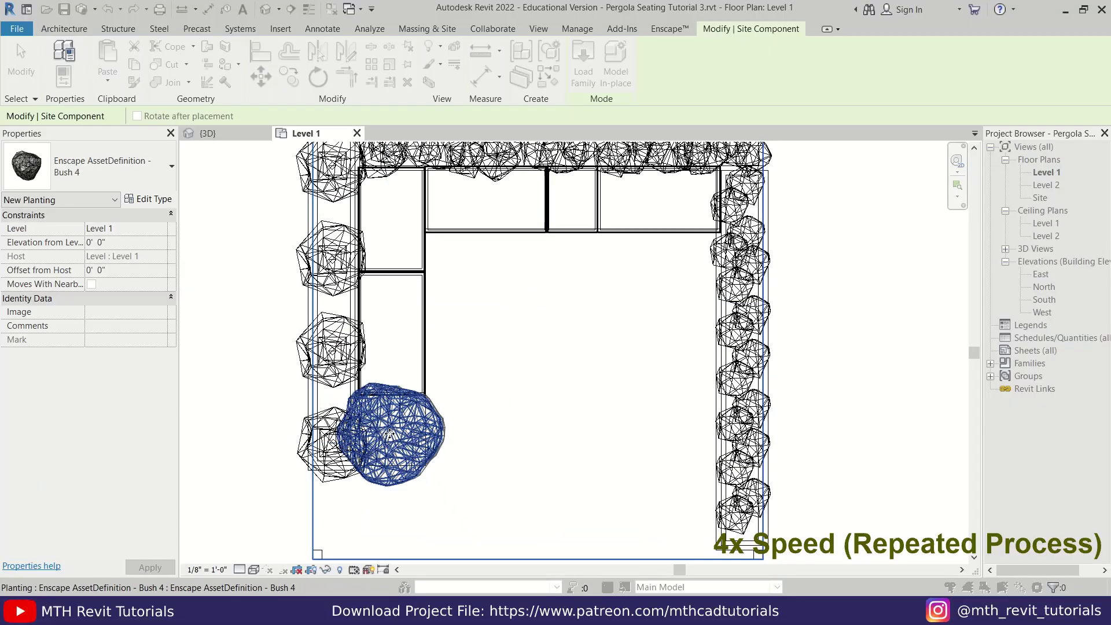
{"action": "key", "text": "Escape"}
{"action": "key", "text": "Escape"}
{"action": "left_click", "coordinate": [349, 61]}
{"action": "left_click", "coordinate": [598, 43]}
- Examine the placed bushes and planters in the 3D view
{"action": "left_click", "coordinate": [208, 133]}
{"action": "middle_click_drag", "start_coordinate": [401, 446], "coordinate": [353, 365], "text": "shift"}
{"action": "left_click", "coordinate": [414, 229]}
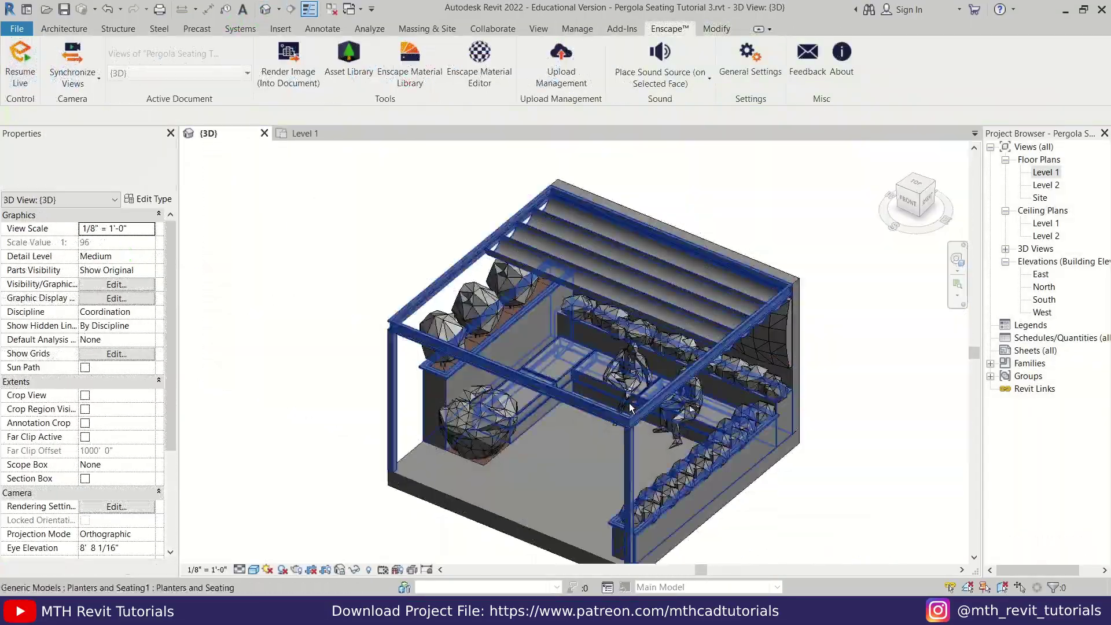
{"action": "middle_click_drag", "start_coordinate": [630, 408], "coordinate": [699, 387], "text": "shift"}
{"action": "scroll", "coordinate": [699, 387], "scroll_direction": "up", "scroll_amount": 2}
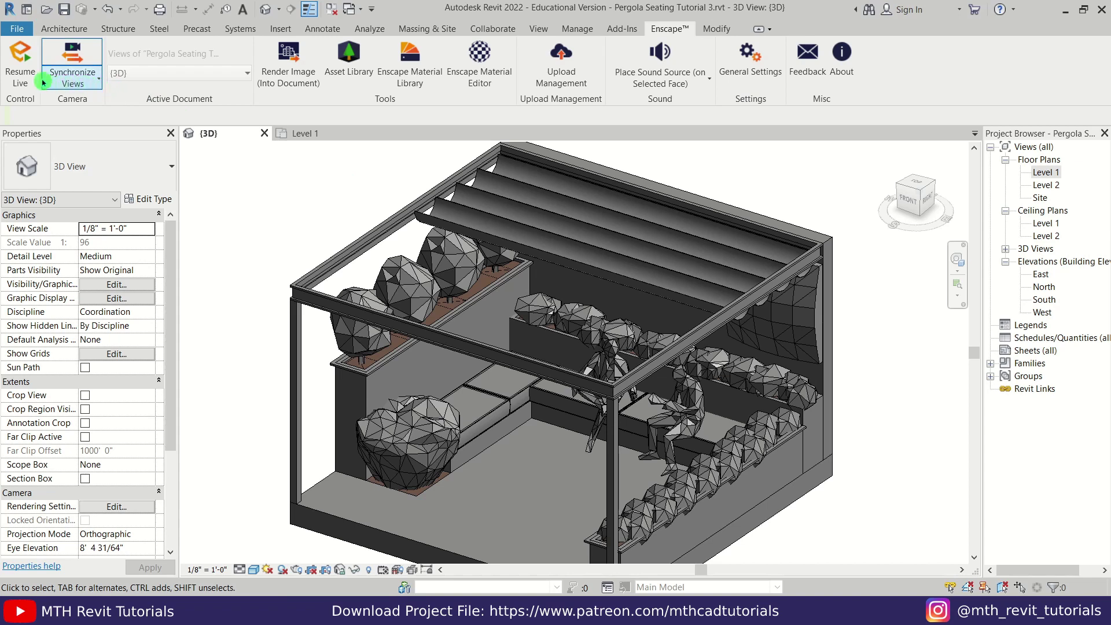
- Resume Enscape live updates and switch to the Enscape window at full size
{"action": "left_click", "coordinate": [22, 66]}
{"action": "mouse_move", "coordinate": [406, 611]}
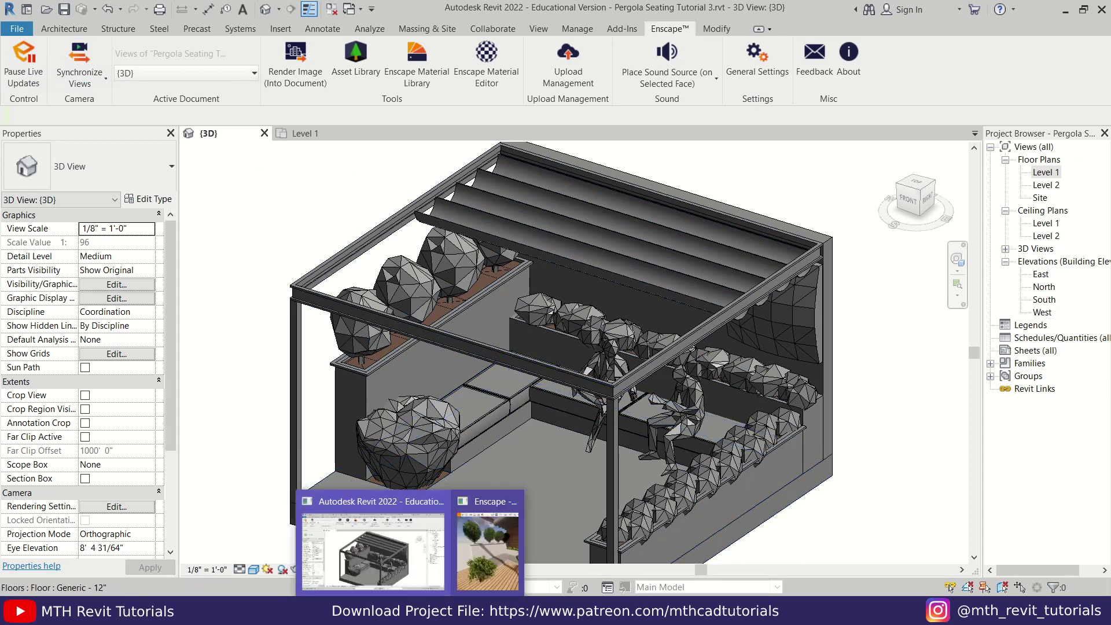
{"action": "left_click", "coordinate": [484, 561]}
{"action": "left_click", "coordinate": [1054, 9]}
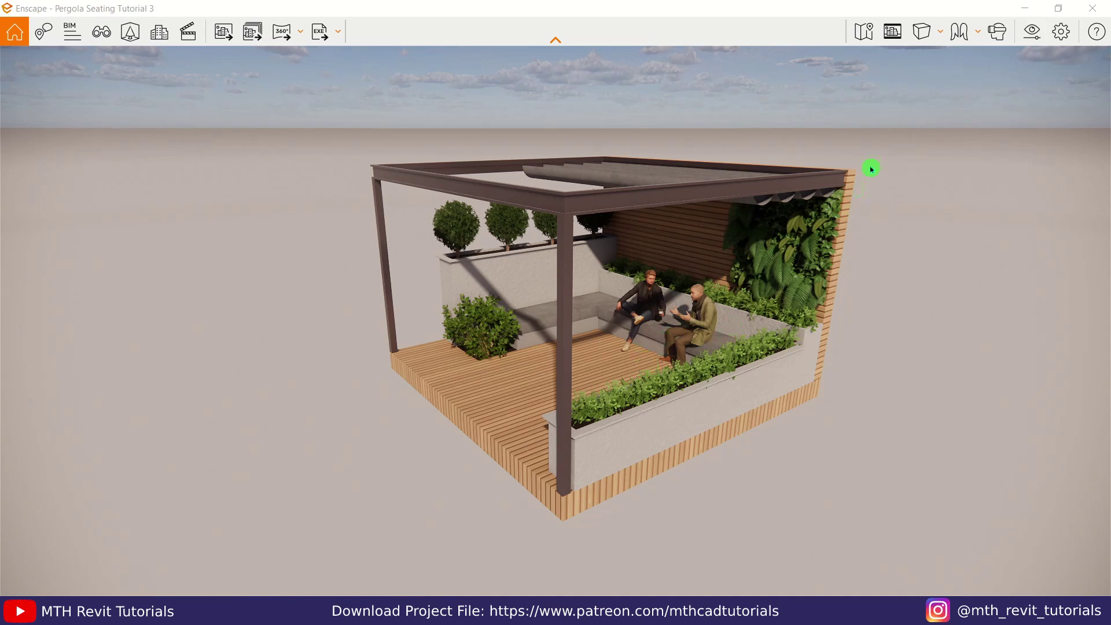
- Rename the Custom Preset in the visual settings to ISOMETRIC RENDER
{"action": "left_click", "coordinate": [1032, 31]}
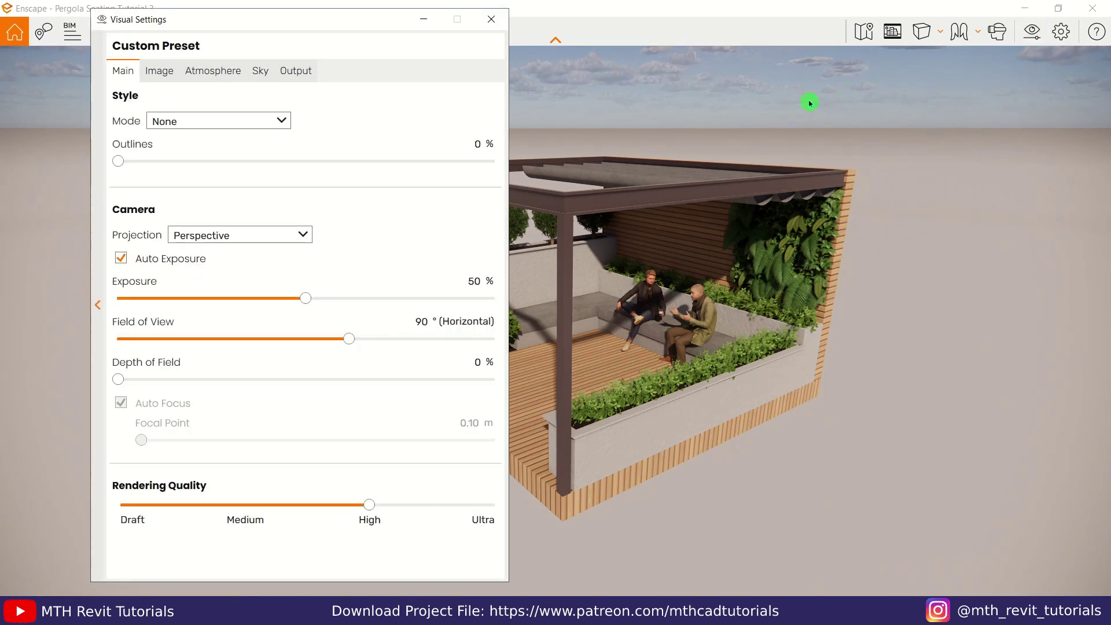
{"action": "left_click", "coordinate": [97, 307]}
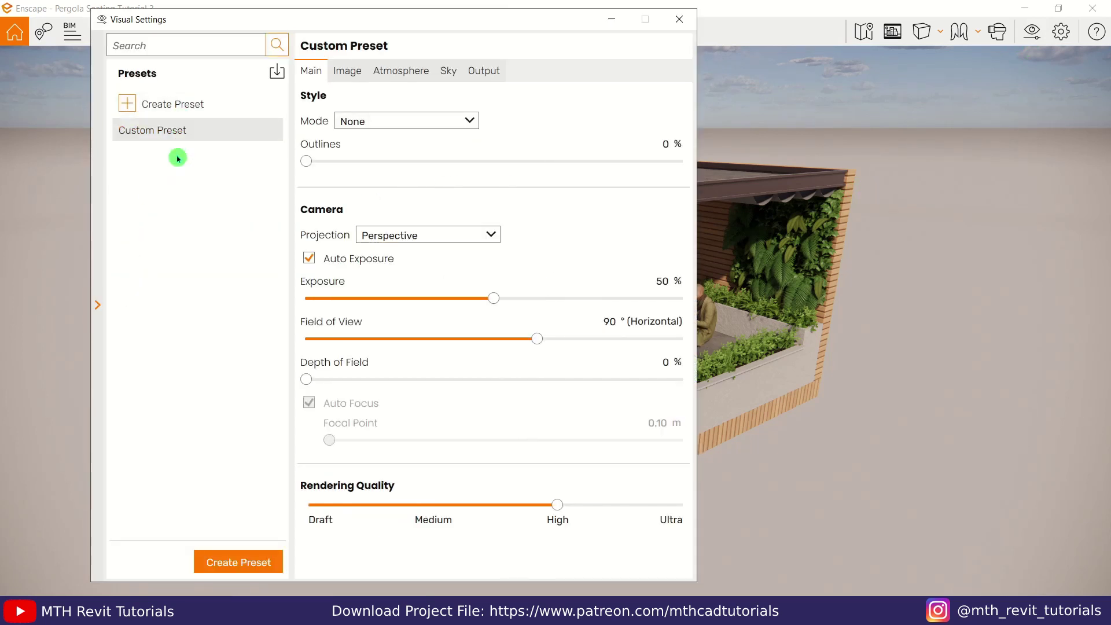
{"action": "left_click", "coordinate": [269, 139]}
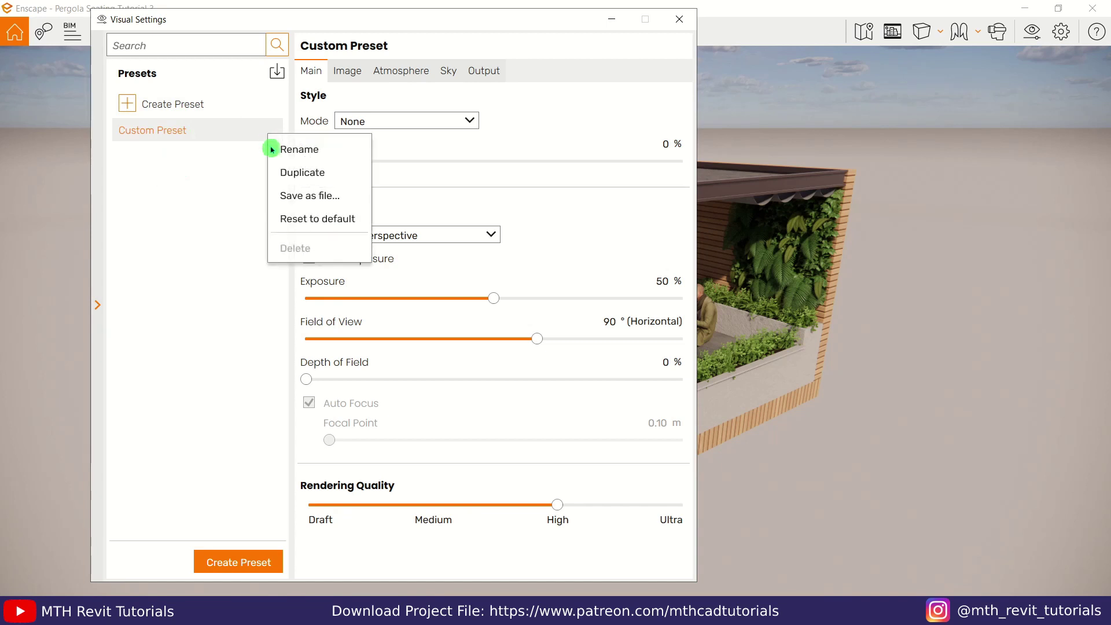
{"action": "left_click", "coordinate": [285, 152]}
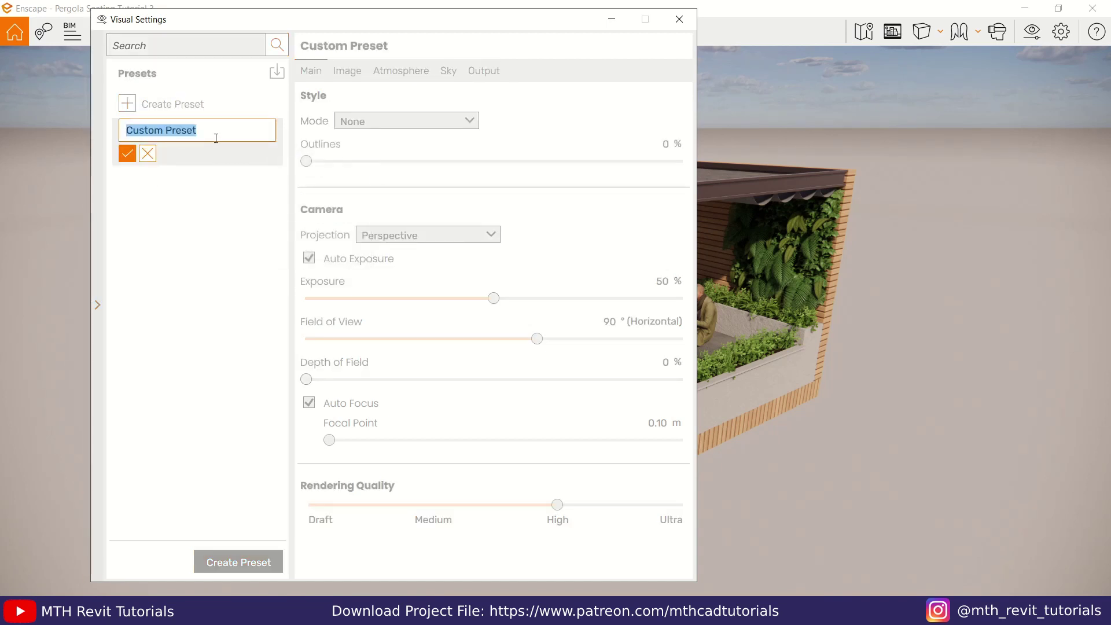
{"action": "type", "text": "ISOMETRIC RENDER"}
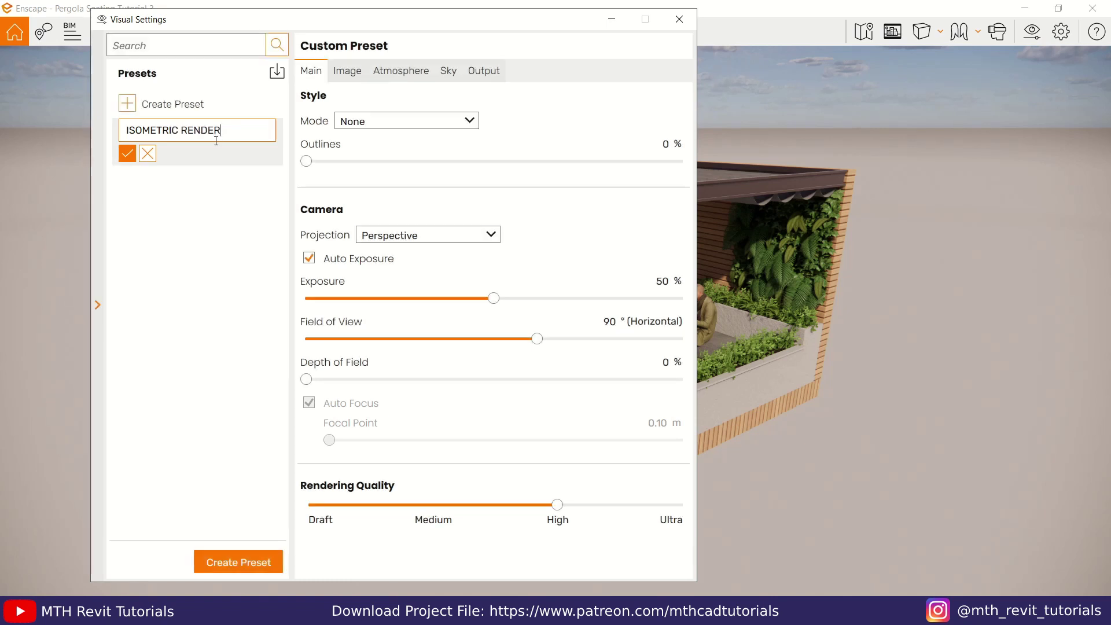
{"action": "key", "text": "Return"}
{"action": "left_click", "coordinate": [97, 313]}
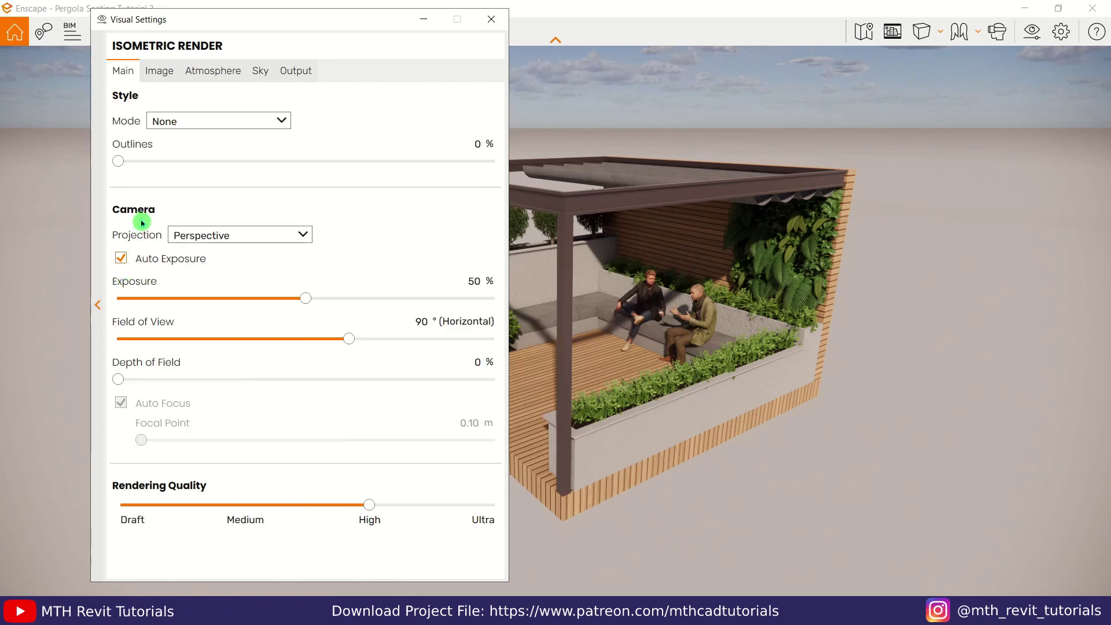
- Set the ISOMETRIC RENDER preset's camera projection to Orthographic and minimize the visual settings
{"action": "left_click", "coordinate": [241, 236]}
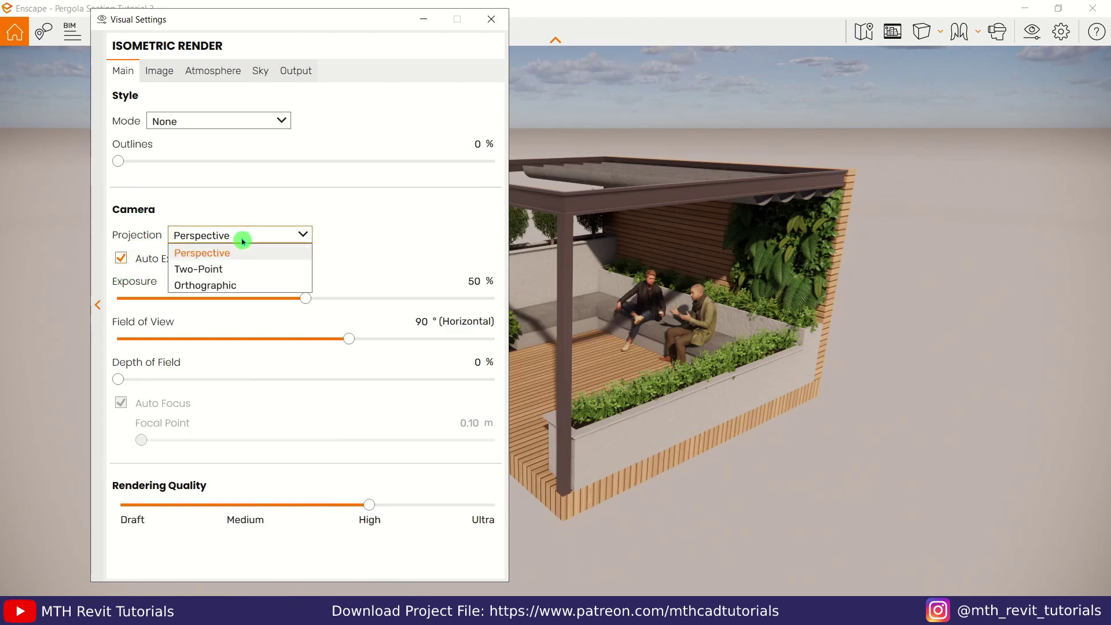
{"action": "left_click", "coordinate": [241, 288]}
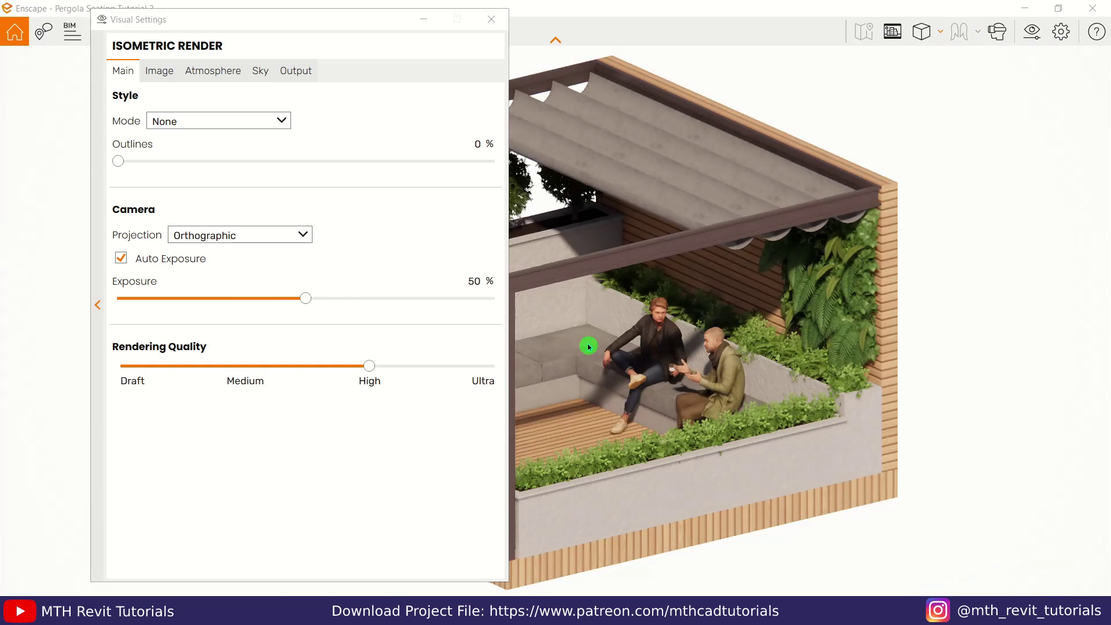
{"action": "scroll", "coordinate": [521, 108], "scroll_direction": "up", "scroll_amount": 2}
{"action": "left_click", "coordinate": [424, 20]}
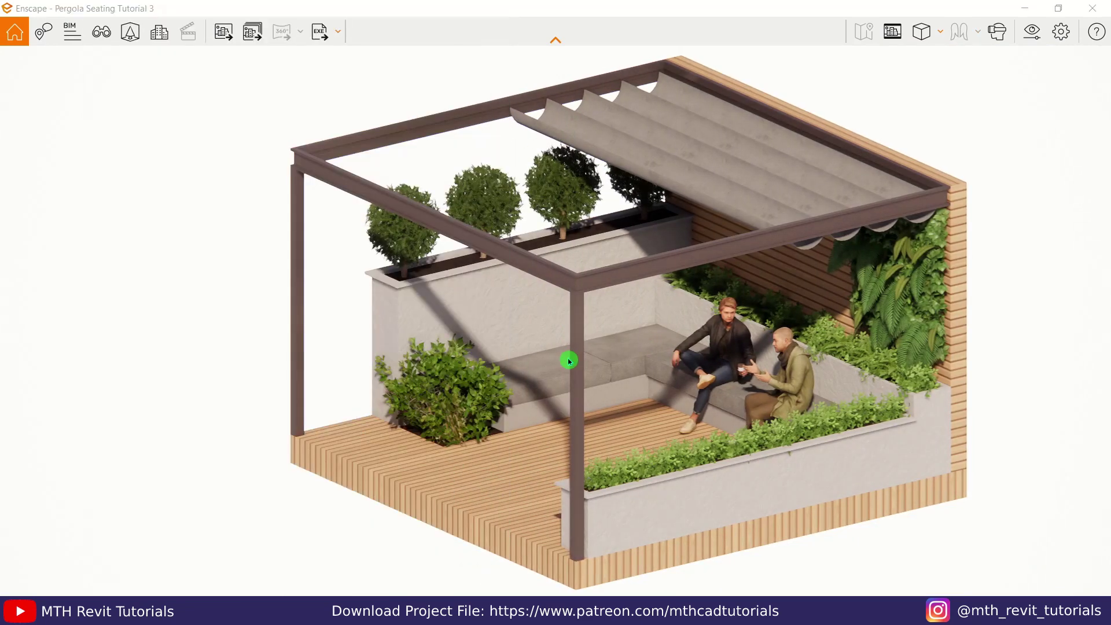
- Save a view framing the whole pergola as ISOMETRIC VIEW, linked to the ISOMETRIC RENDER visual preset
{"action": "key", "text": "s"}
{"action": "key", "text": "q"}
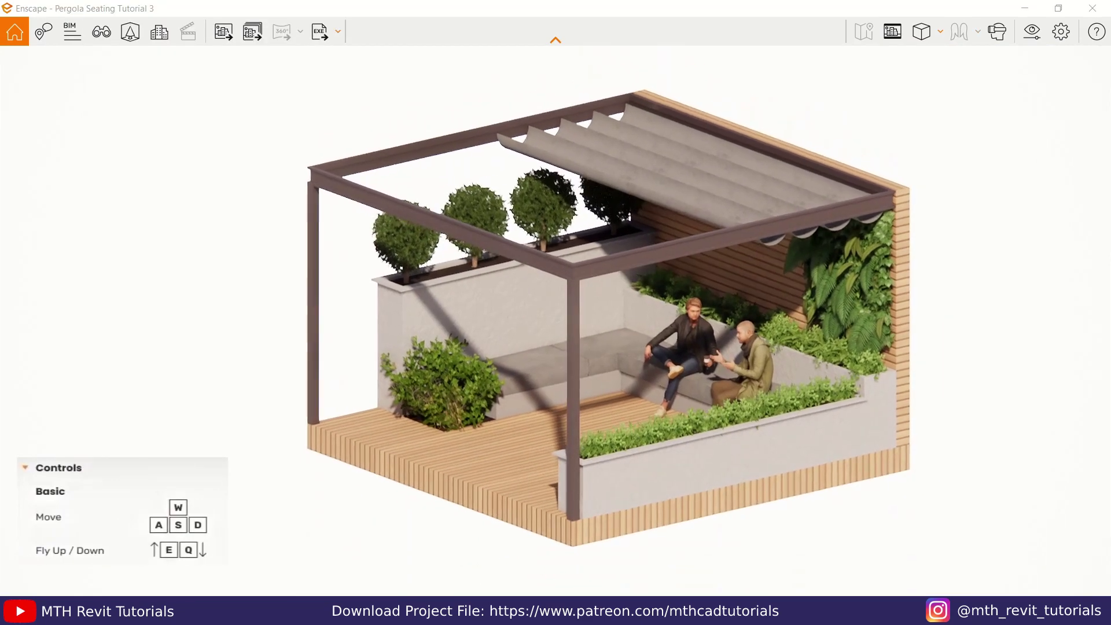
{"action": "right_click_drag", "start_coordinate": [634, 424], "coordinate": [635, 416]}
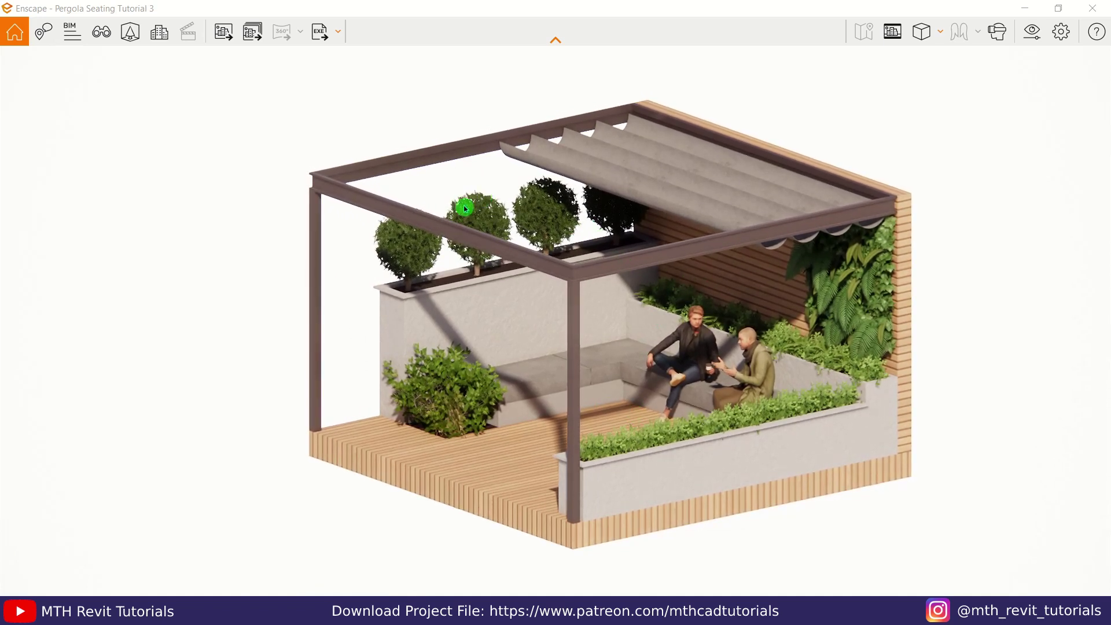
{"action": "left_click", "coordinate": [103, 34]}
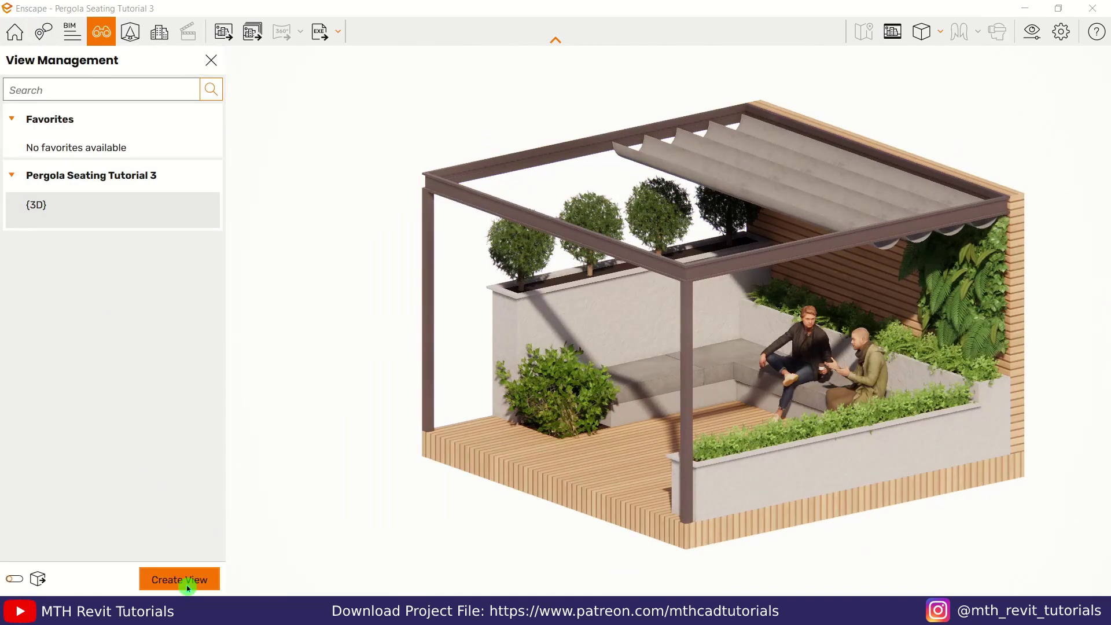
{"action": "left_click", "coordinate": [186, 584]}
{"action": "left_click_drag", "start_coordinate": [156, 116], "coordinate": [1, 104]}
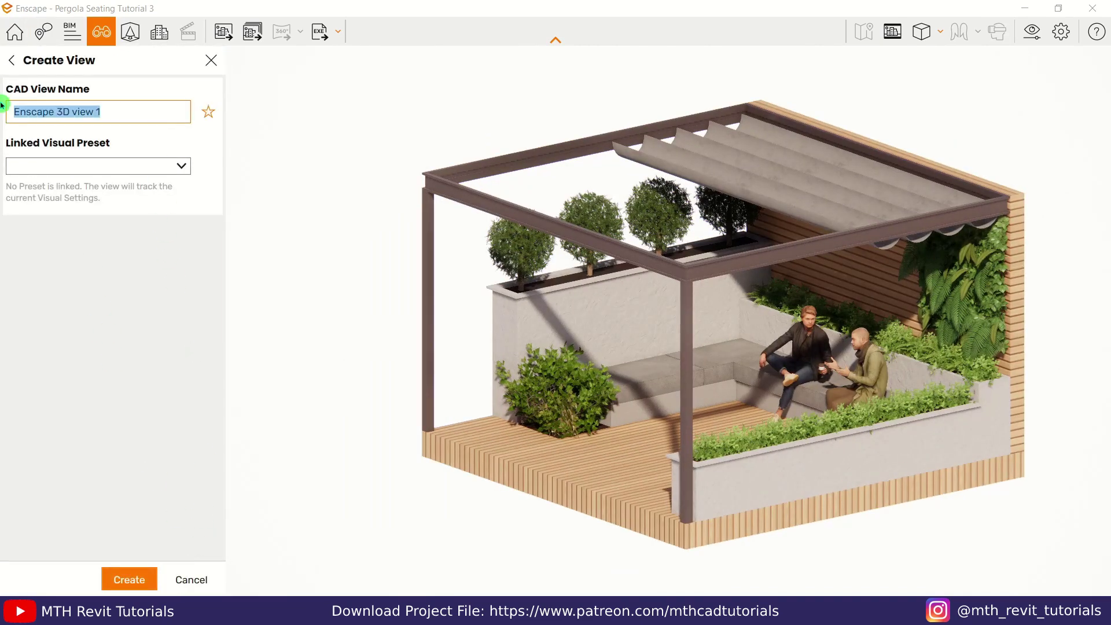
{"action": "type", "text": "ISOMETRIC VIEW"}
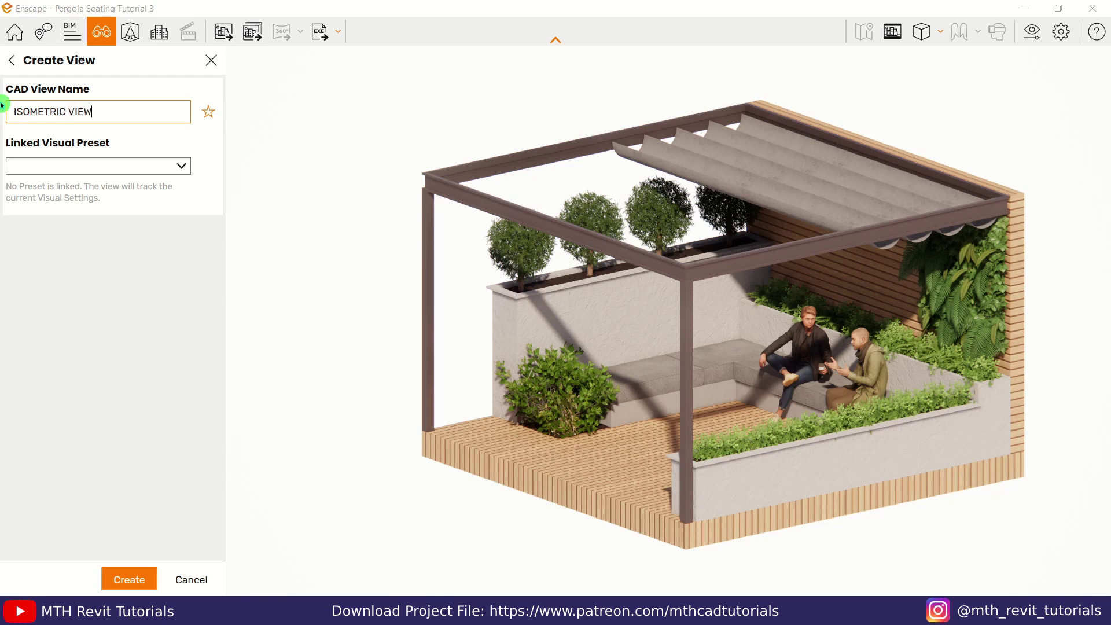
{"action": "left_click", "coordinate": [110, 167]}
{"action": "left_click", "coordinate": [110, 189]}
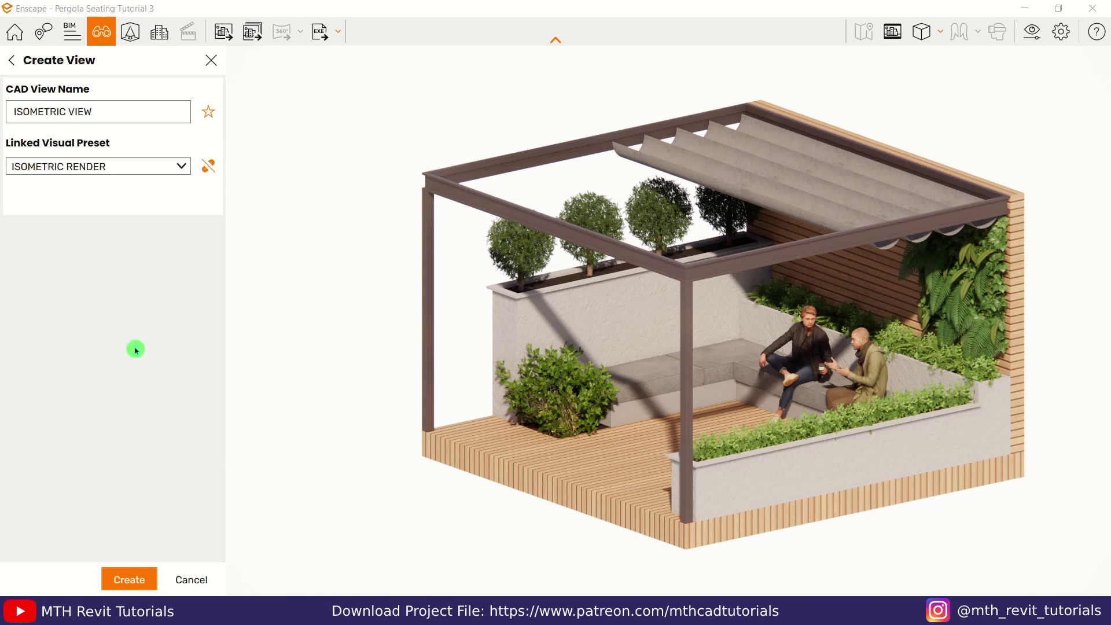
{"action": "left_click", "coordinate": [123, 590]}
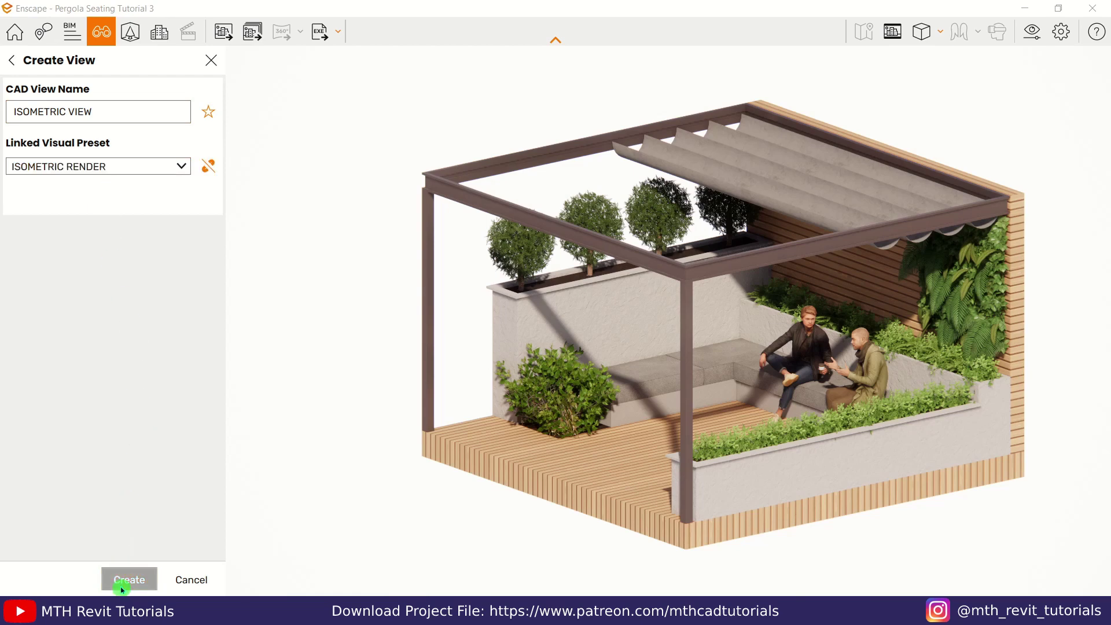
{"action": "left_click", "coordinate": [212, 60]}
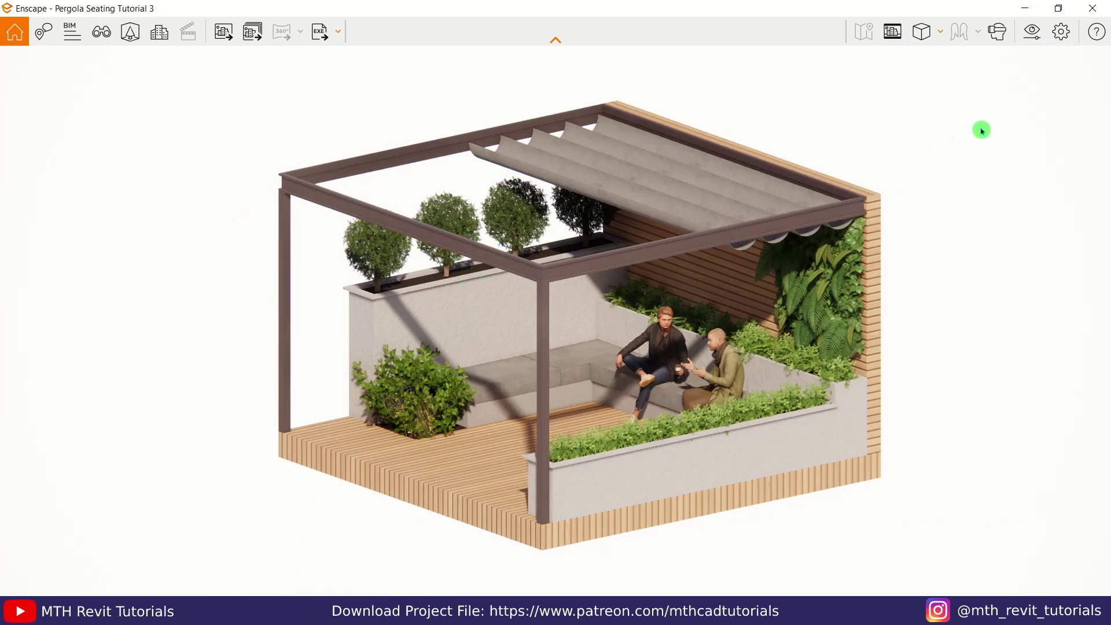
- Set the preset's horizon source to Skybox and load spruit_sunrise_2k.hdr
{"action": "left_click", "coordinate": [1032, 32]}
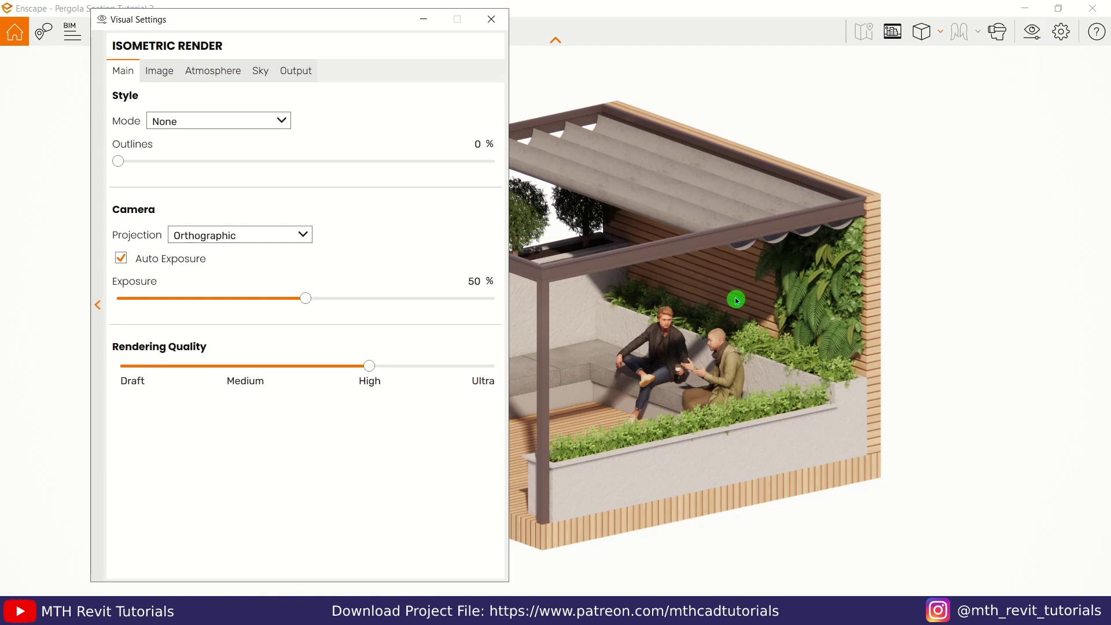
{"action": "left_click", "coordinate": [258, 74]}
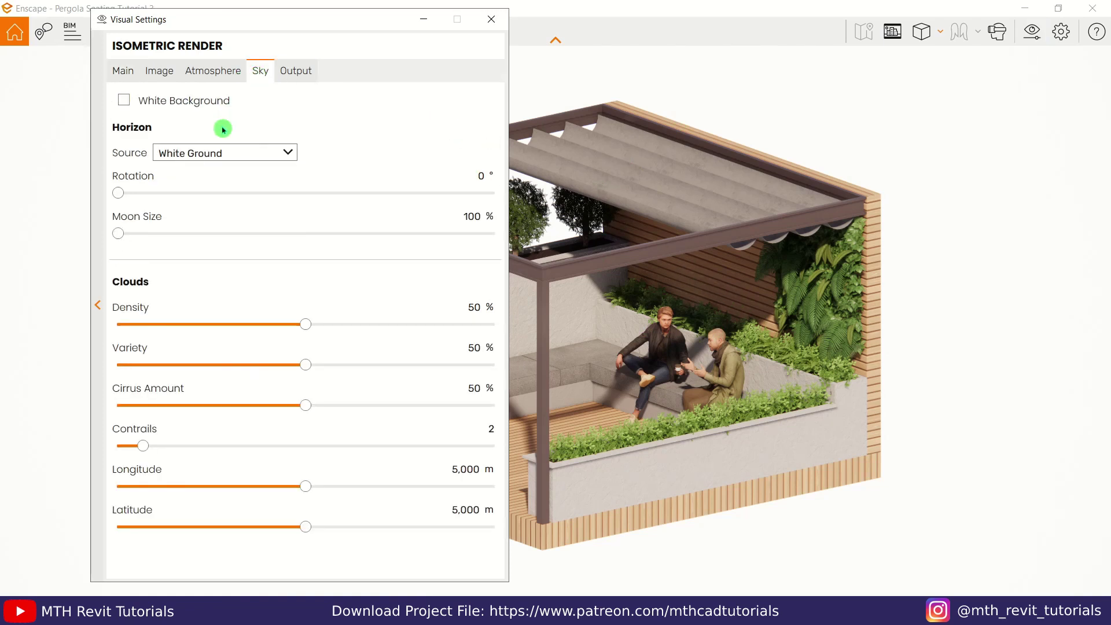
{"action": "left_click", "coordinate": [229, 154]}
{"action": "left_click", "coordinate": [228, 181]}
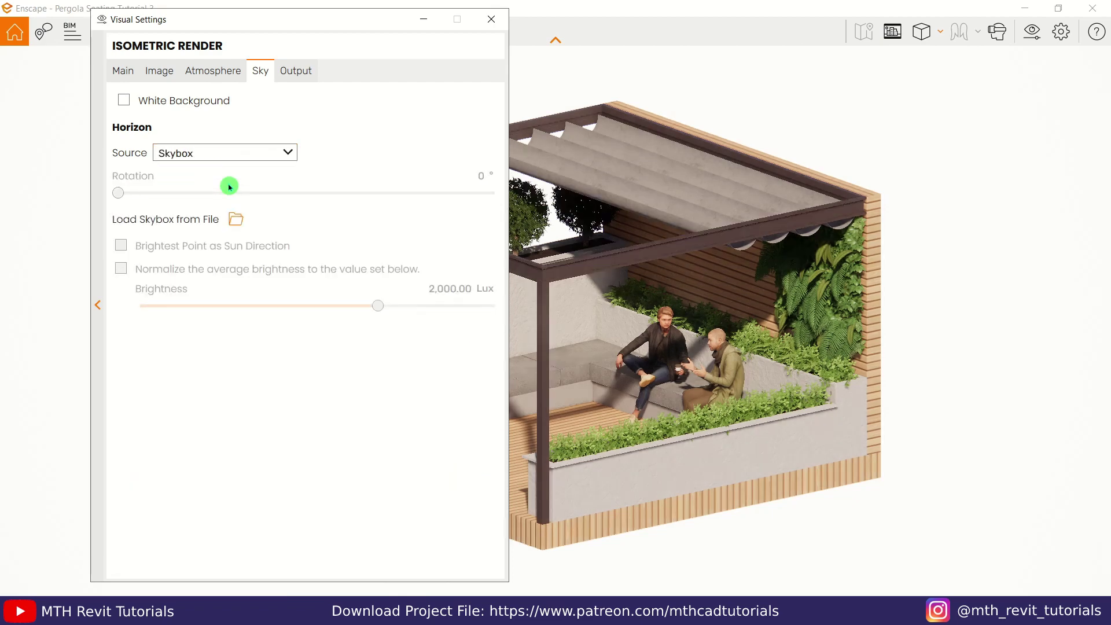
{"action": "left_click", "coordinate": [236, 221]}
{"action": "left_click", "coordinate": [344, 267]}
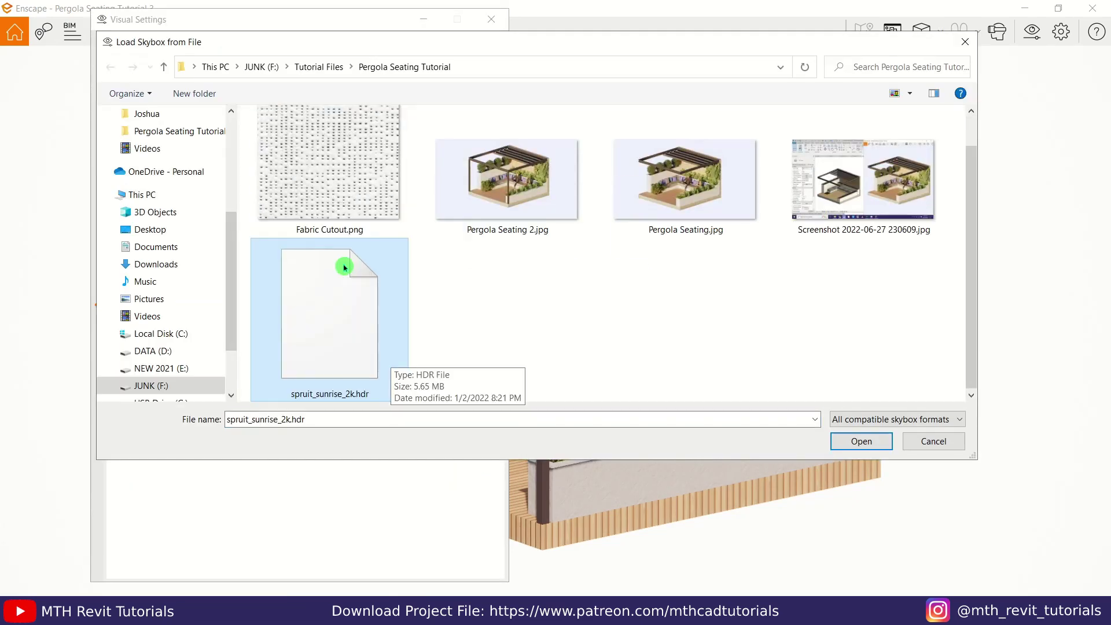
{"action": "left_click", "coordinate": [852, 444]}
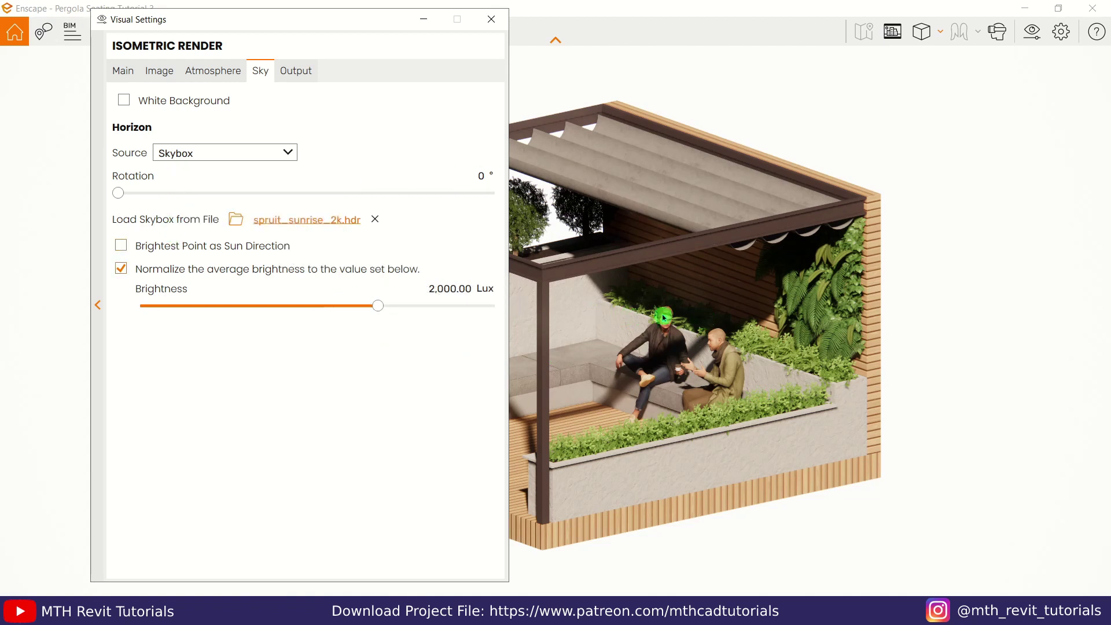
- Enable Brightest Point as Sun Direction for the skybox and minimize the visual settings
{"action": "left_click", "coordinate": [635, 234]}
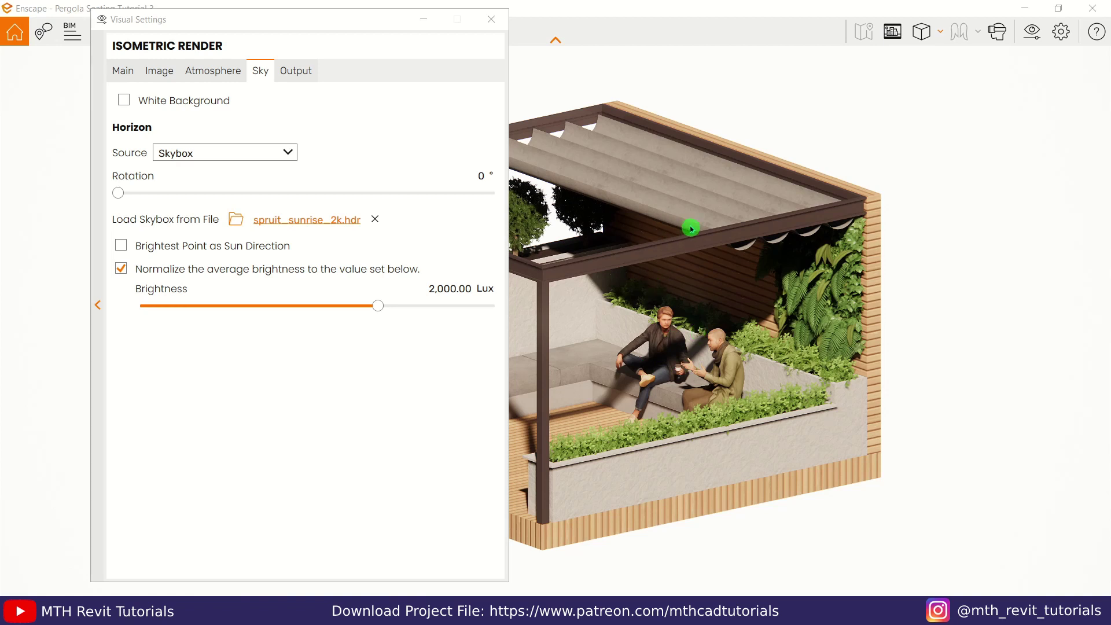
{"action": "mouse_move", "coordinate": [190, 256]}
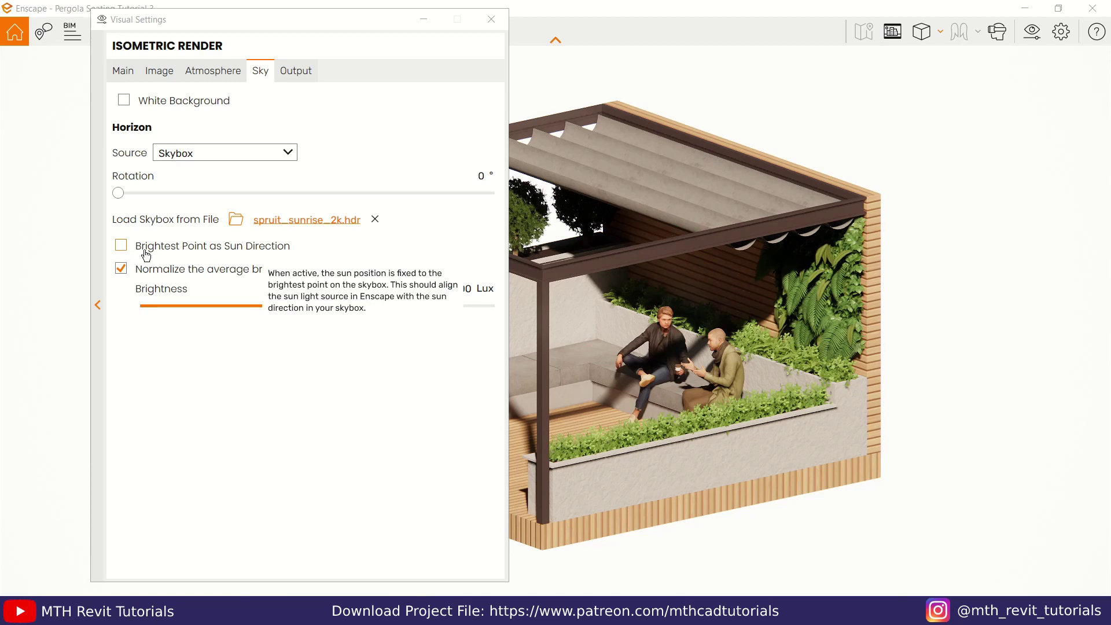
{"action": "left_click", "coordinate": [177, 258]}
{"action": "mouse_move", "coordinate": [238, 255]}
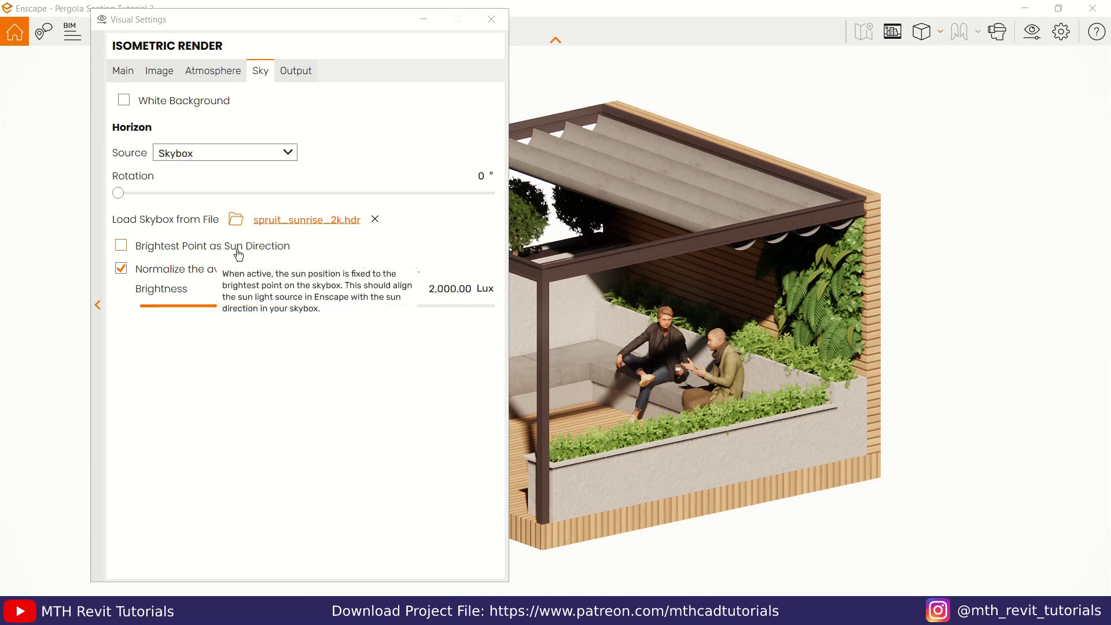
{"action": "left_click", "coordinate": [121, 246]}
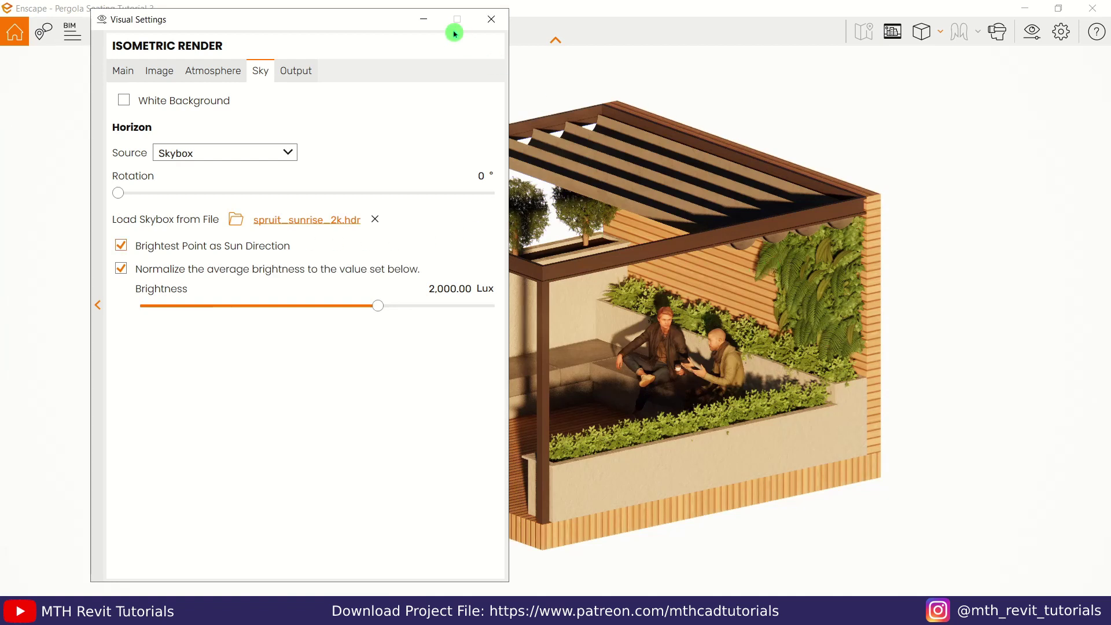
{"action": "left_click", "coordinate": [426, 19]}
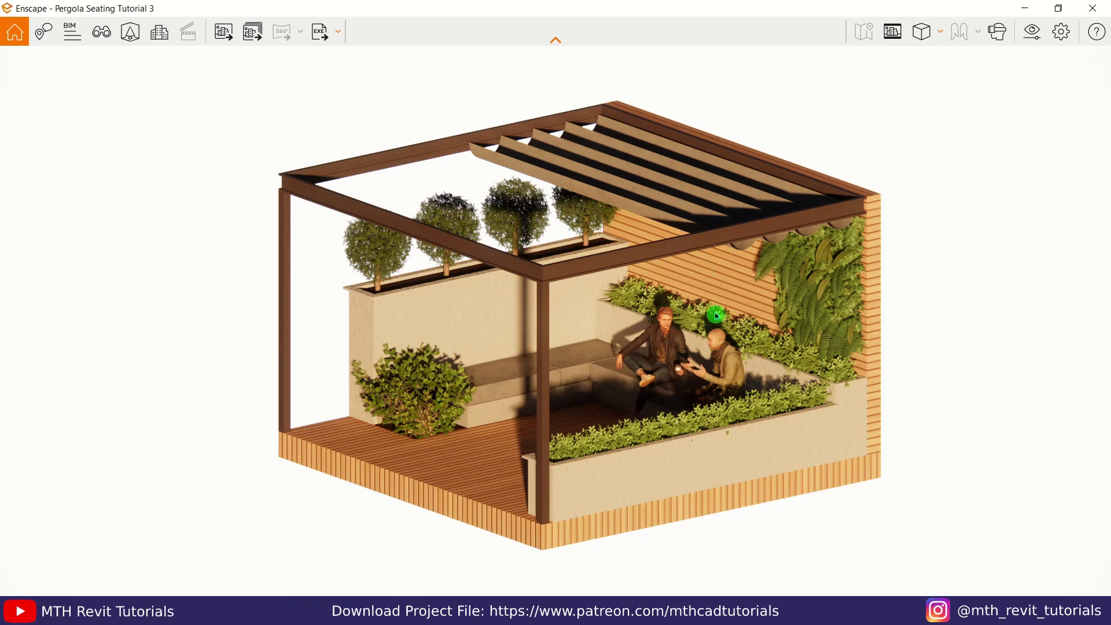
- Set the skybox rotation to 3° and its normalized brightness to about 1,608 lux in the visual settings
{"action": "left_click", "coordinate": [410, 613]}
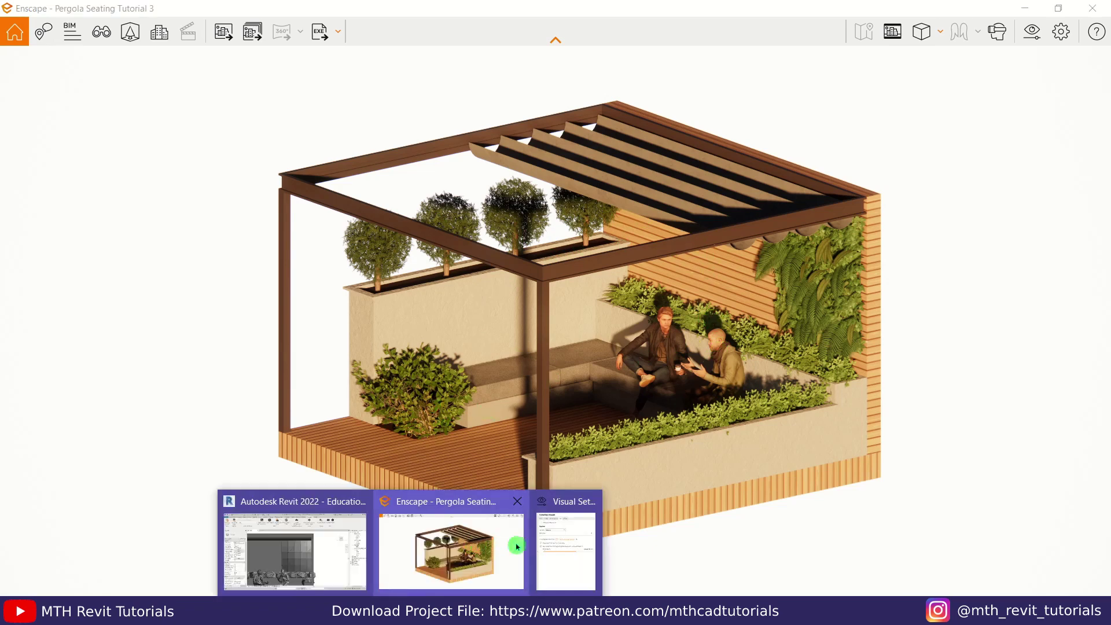
{"action": "left_click", "coordinate": [553, 563]}
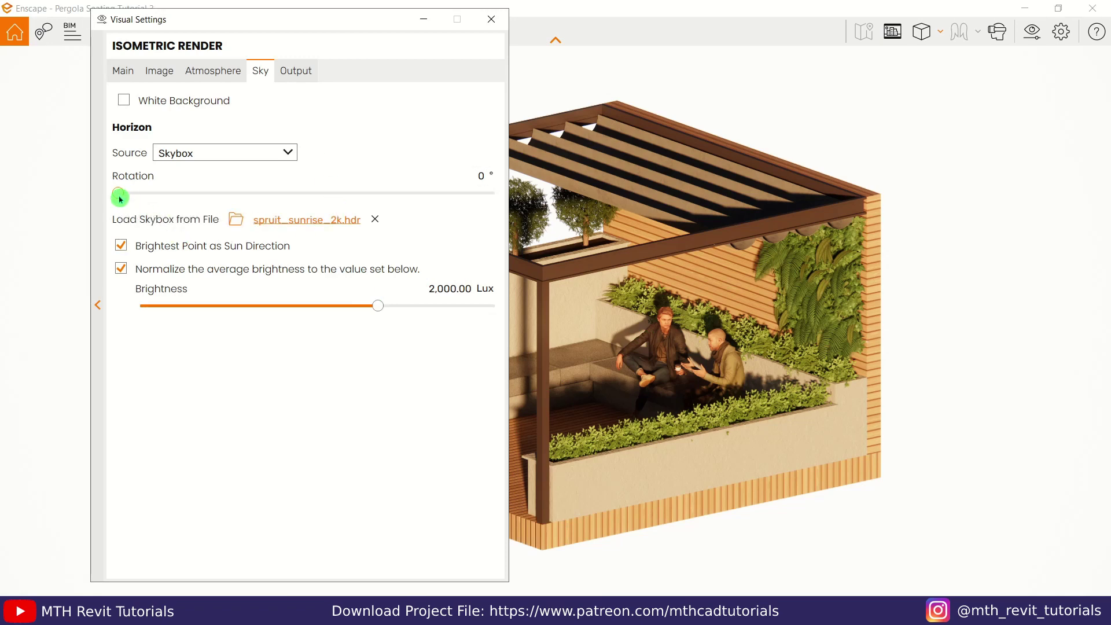
{"action": "left_click_drag", "start_coordinate": [120, 198], "coordinate": [127, 197]}
{"action": "left_click_drag", "start_coordinate": [303, 19], "coordinate": [224, 20]}
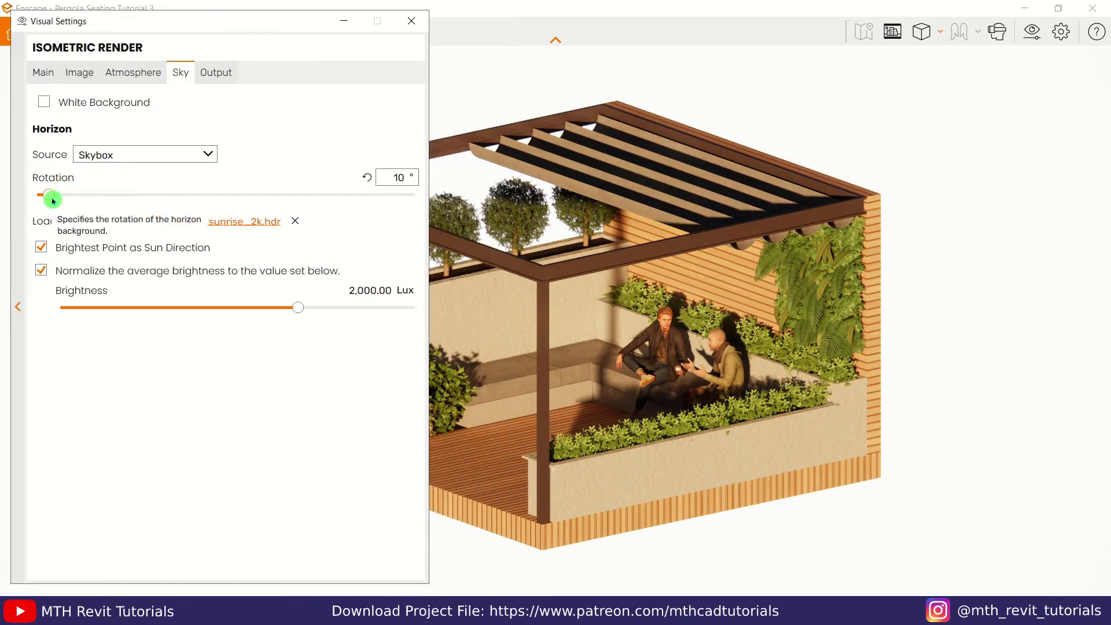
{"action": "mouse_move", "coordinate": [53, 201]}
{"action": "left_mouse_down"}
{"action": "mouse_move", "coordinate": [77, 206]}
{"action": "mouse_move", "coordinate": [52, 202]}
{"action": "left_mouse_up"}
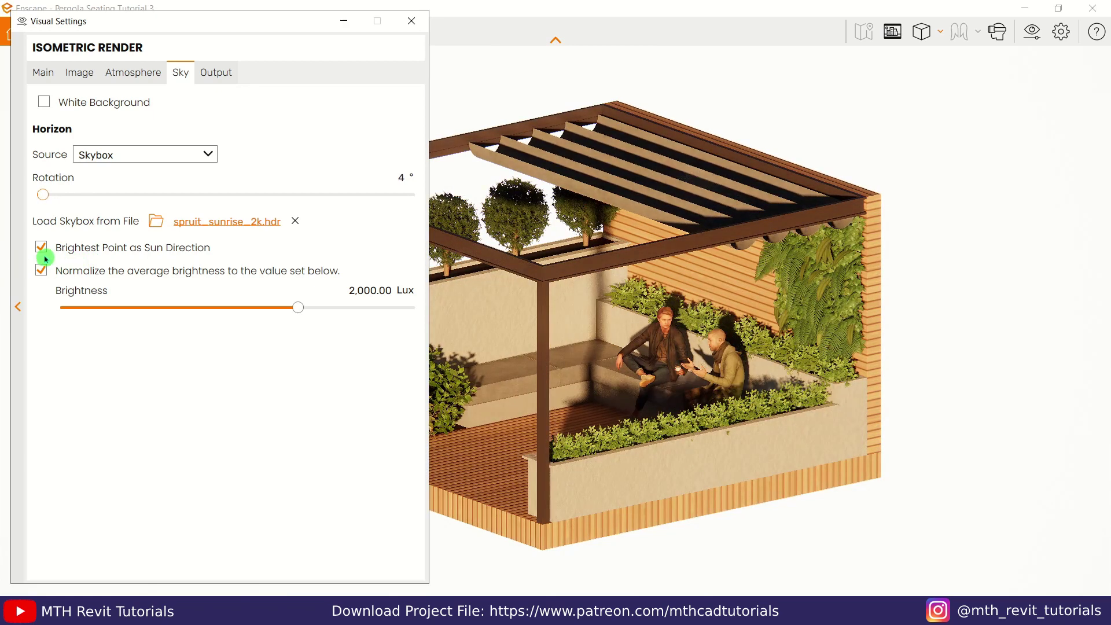
{"action": "left_click_drag", "start_coordinate": [47, 202], "coordinate": [41, 199]}
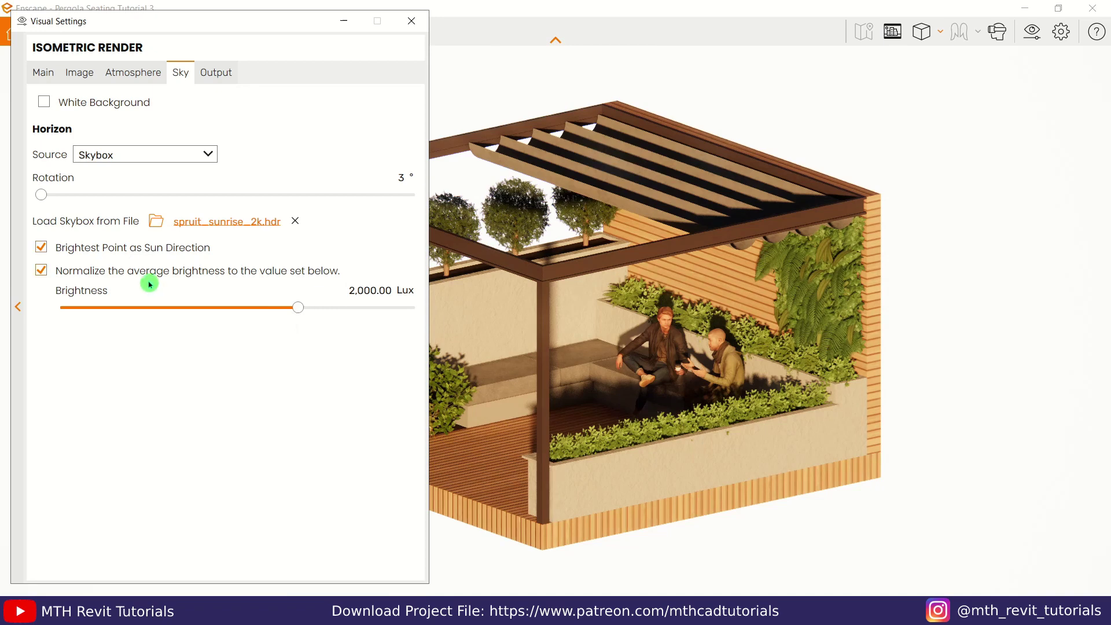
{"action": "left_click_drag", "start_coordinate": [297, 311], "coordinate": [295, 316]}
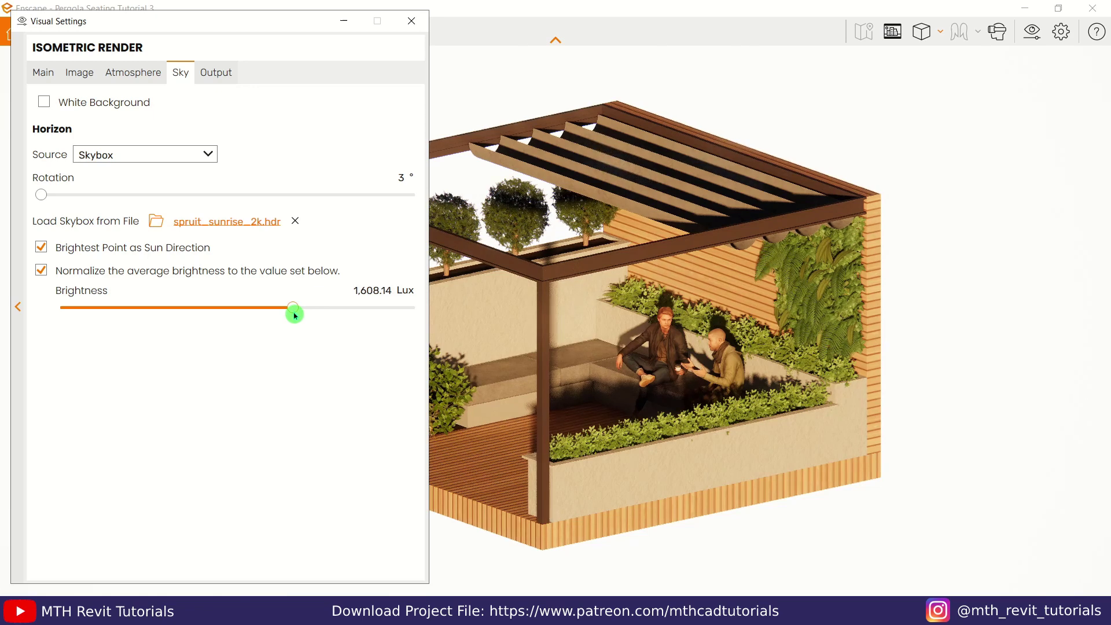
- Set the preset's outlines to 8% and its camera exposure to 65%
{"action": "left_click", "coordinate": [36, 73]}
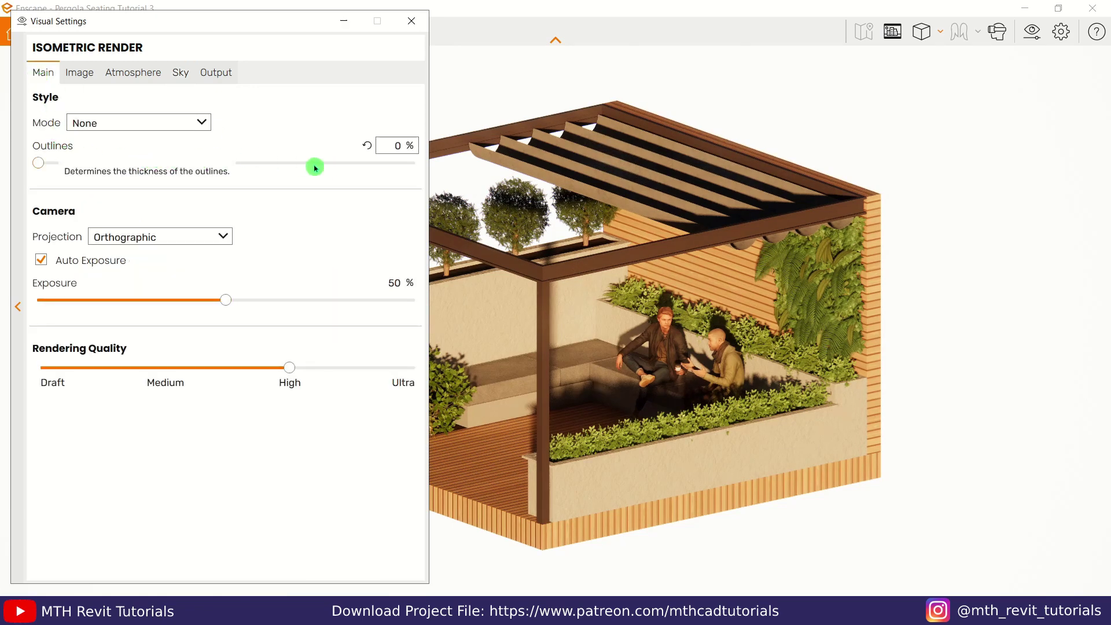
{"action": "left_click_drag", "start_coordinate": [309, 29], "coordinate": [392, 26]}
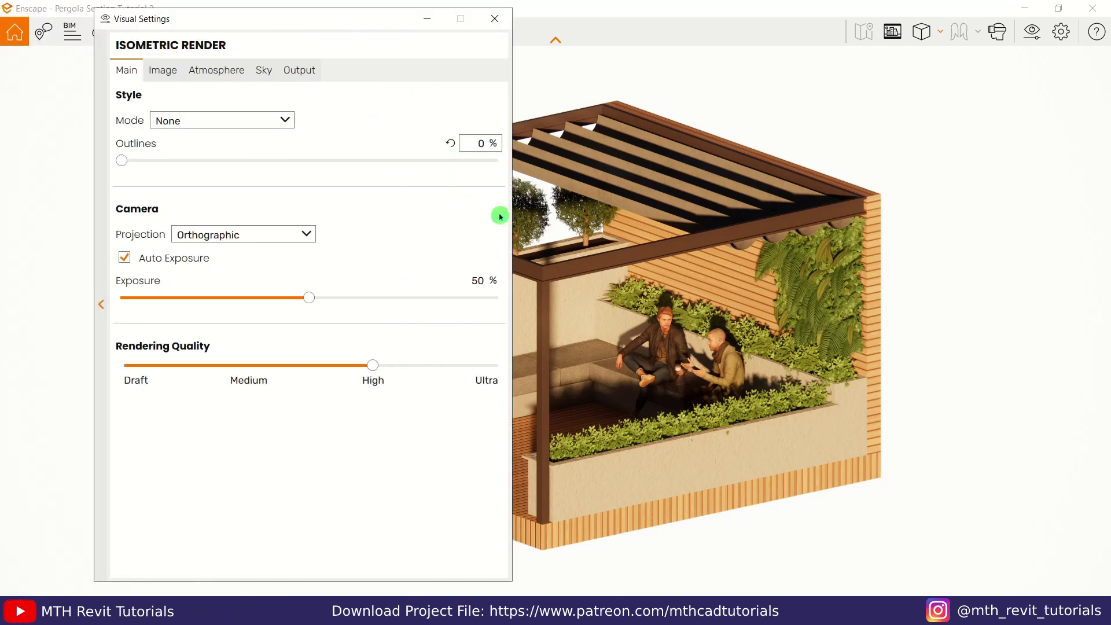
{"action": "key", "text": "a"}
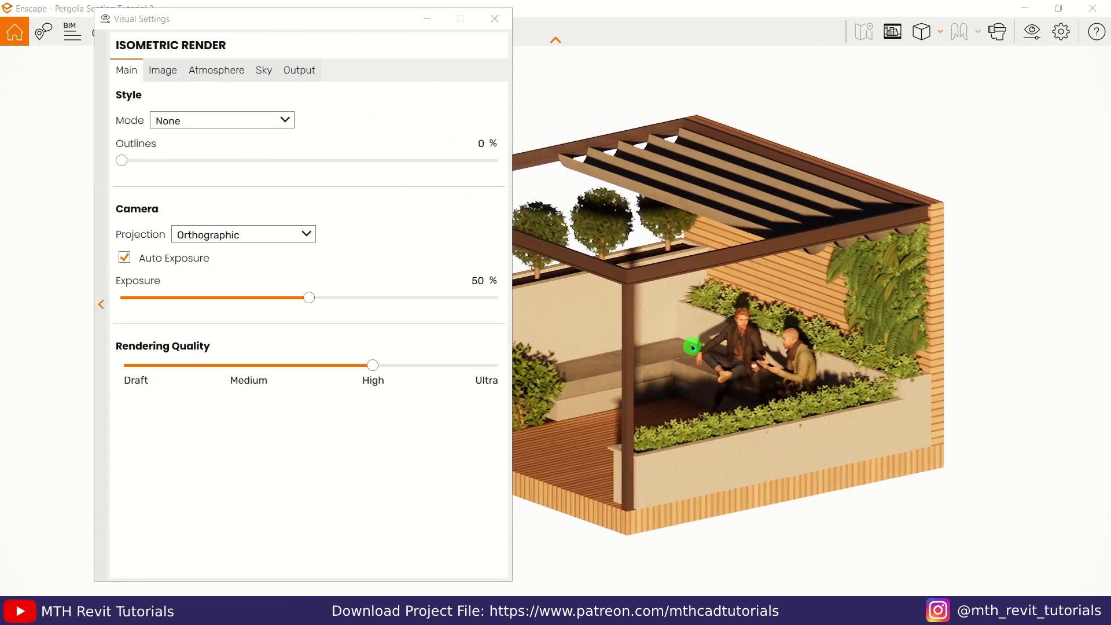
{"action": "key", "text": "d"}
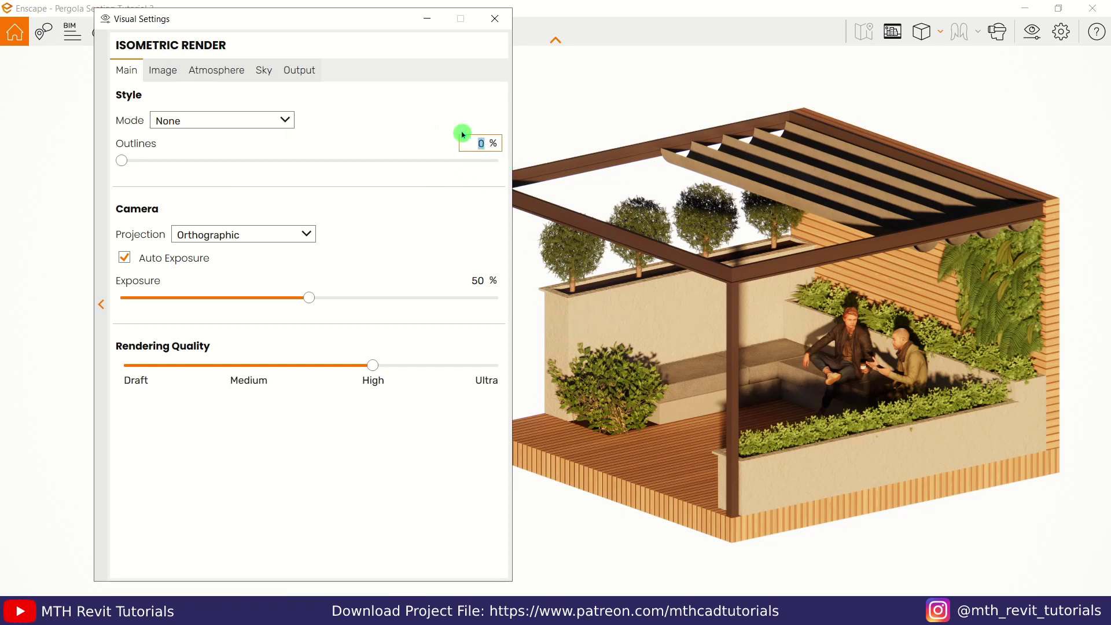
{"action": "type", "text": "8"}
{"action": "key", "text": "Return"}
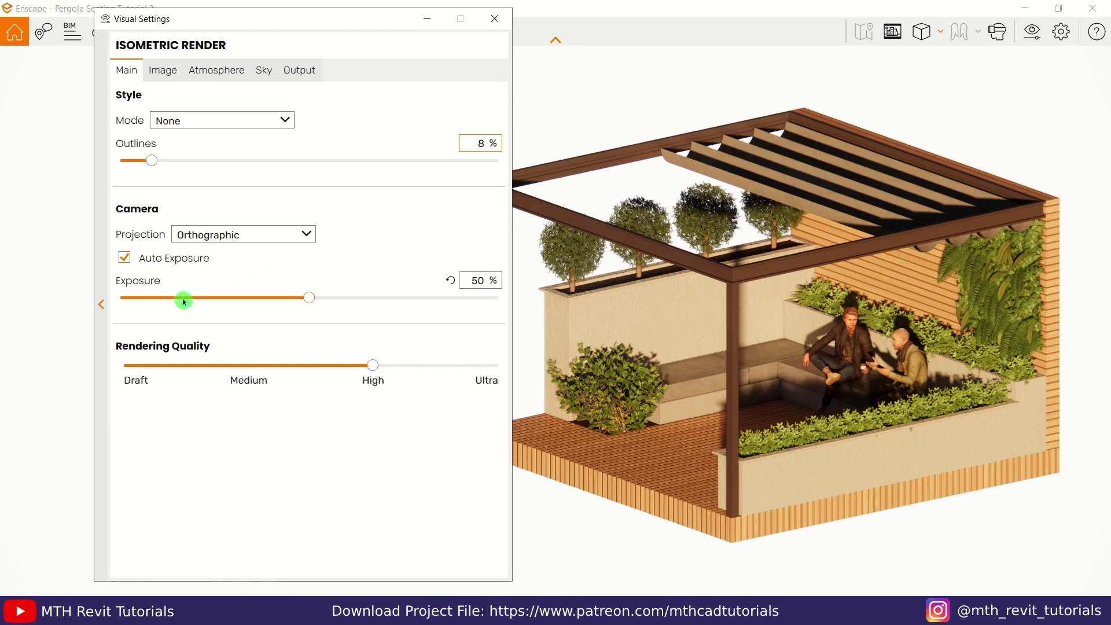
{"action": "left_click_drag", "start_coordinate": [312, 303], "coordinate": [350, 313]}
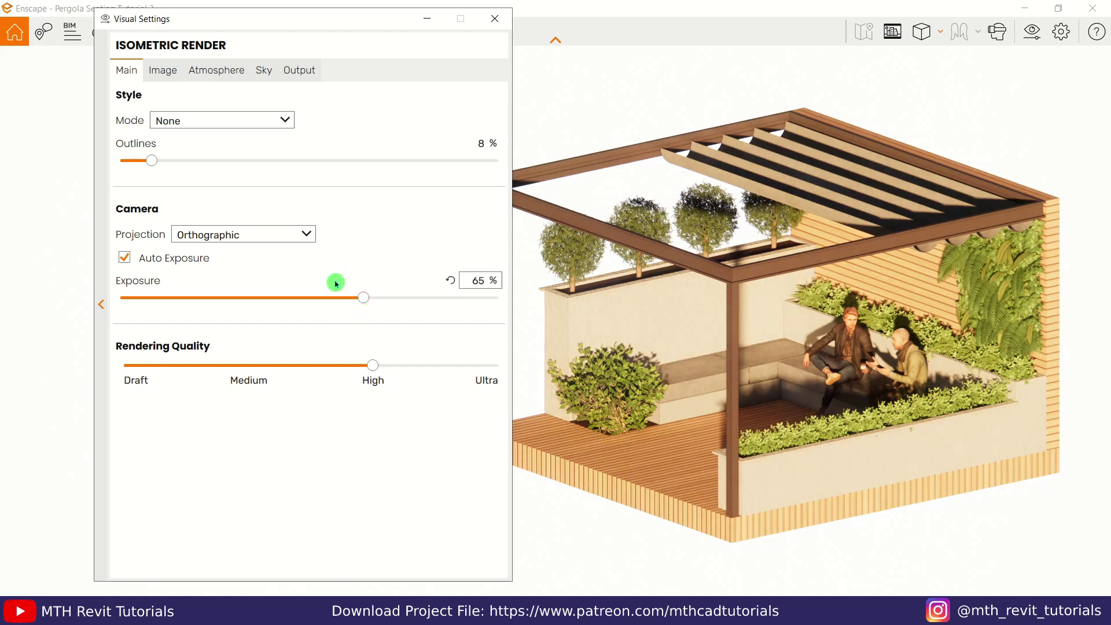
- Set the image corrections to highlights -14%, shadows -100%, saturation 96% and color temperature 9,246 K
{"action": "left_click", "coordinate": [170, 75]}
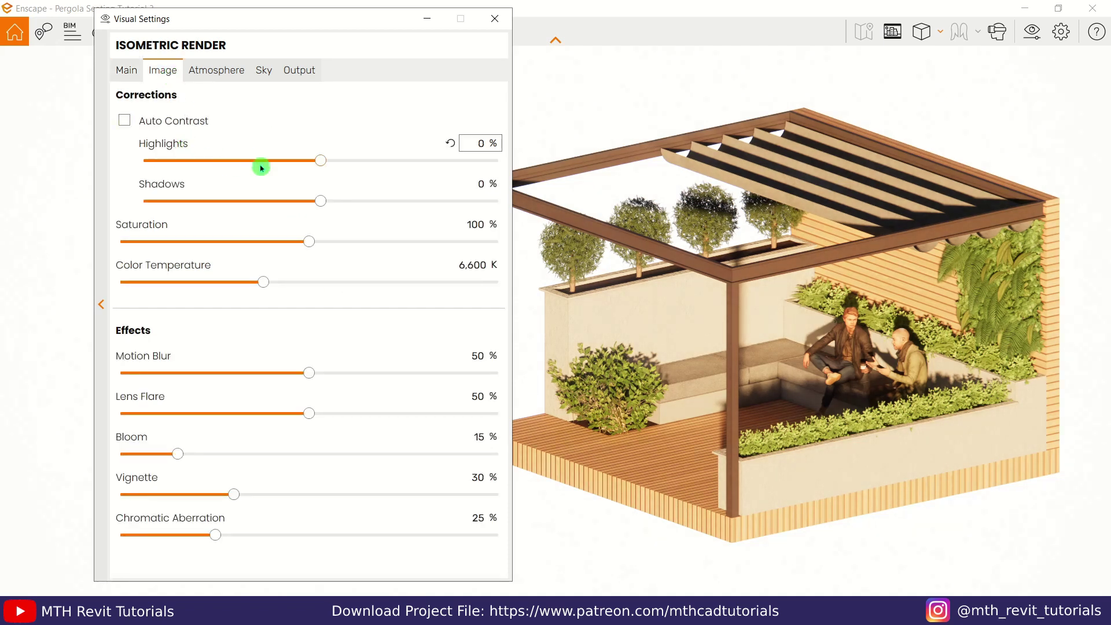
{"action": "left_click_drag", "start_coordinate": [261, 166], "coordinate": [301, 173]}
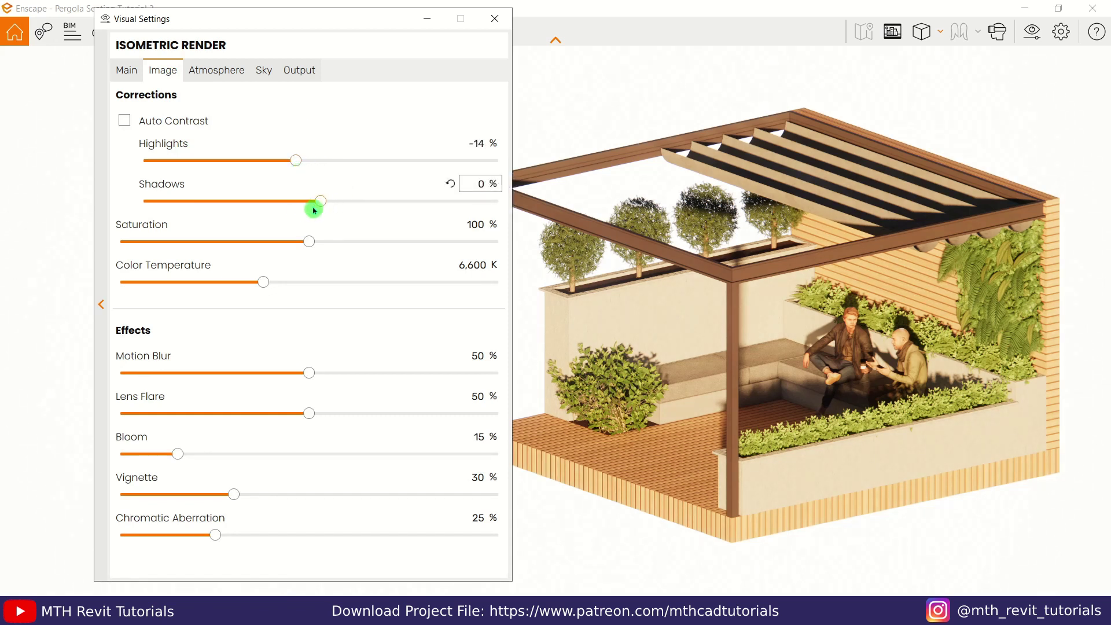
{"action": "left_click_drag", "start_coordinate": [322, 204], "coordinate": [42, 236]}
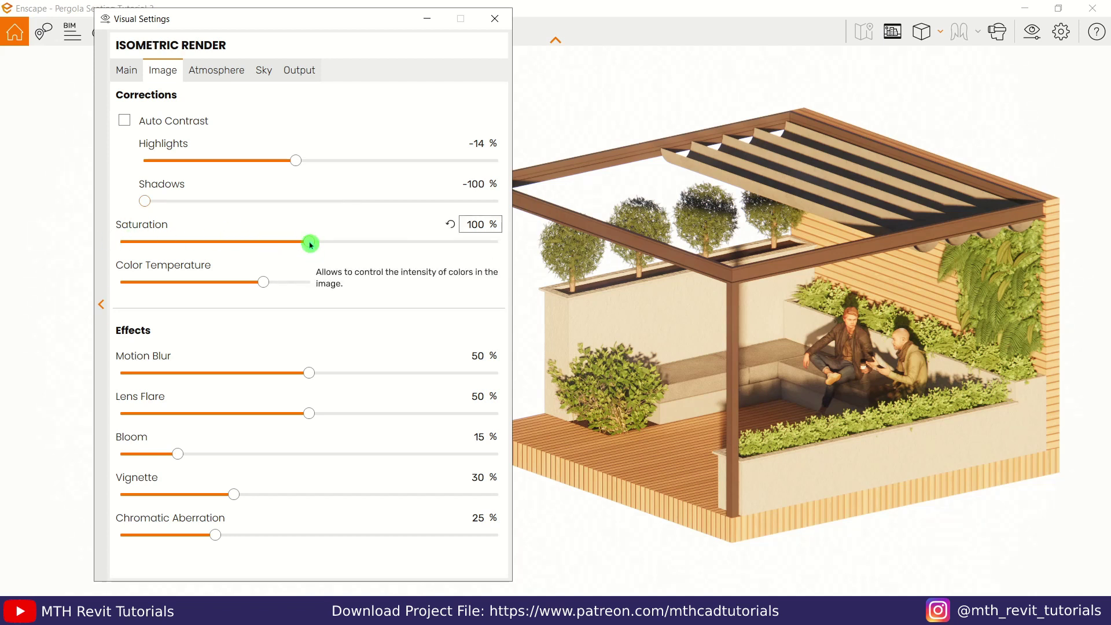
{"action": "left_click_drag", "start_coordinate": [311, 245], "coordinate": [303, 247]}
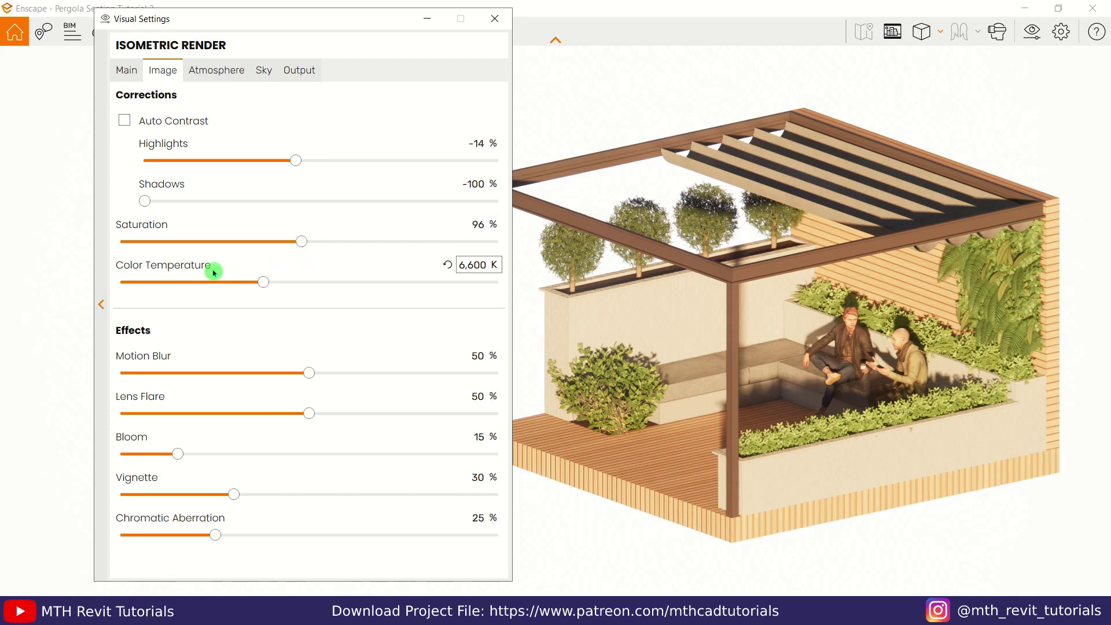
{"action": "left_click_drag", "start_coordinate": [265, 286], "coordinate": [337, 297]}
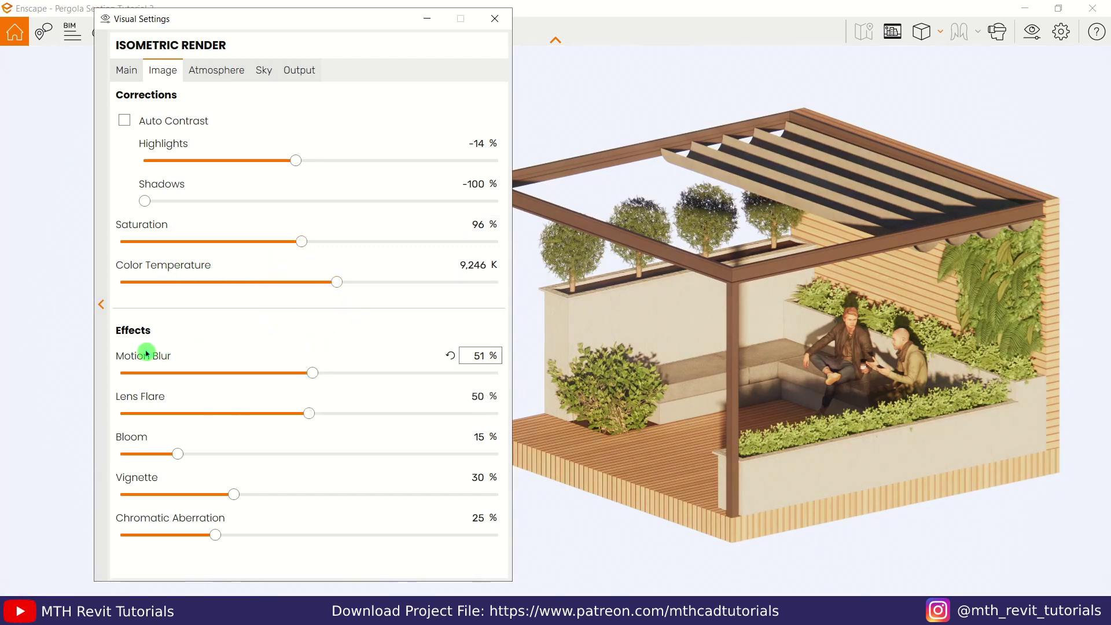
- Reduce motion blur, lens flare, bloom, vignette and chromatic aberration to 0%
{"action": "left_click_drag", "start_coordinate": [312, 376], "coordinate": [127, 379]}
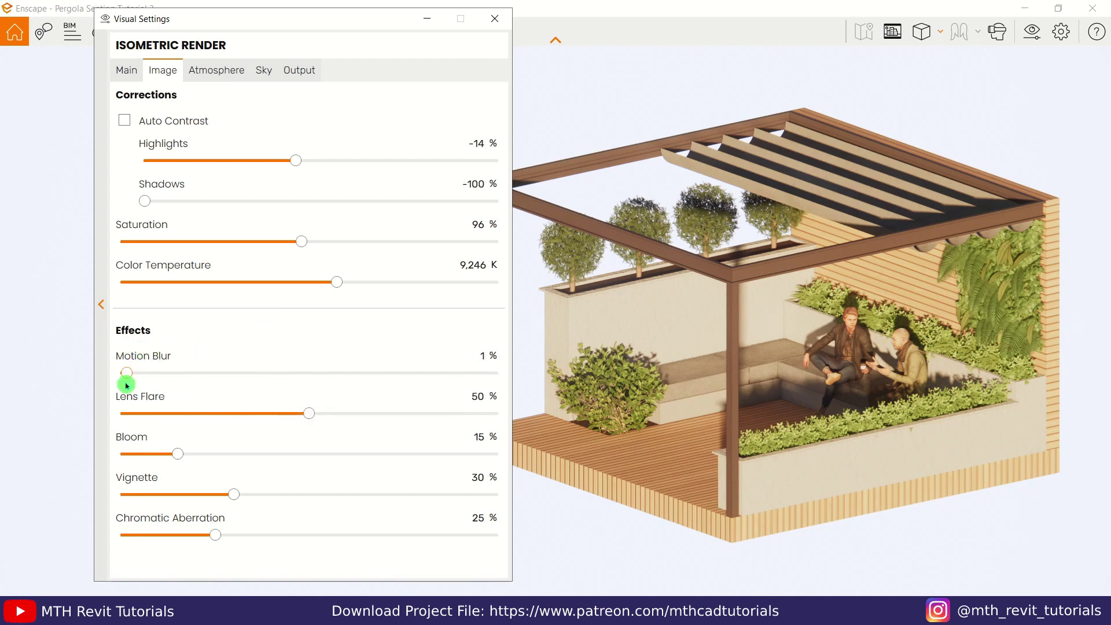
{"action": "left_click_drag", "start_coordinate": [300, 417], "coordinate": [119, 384]}
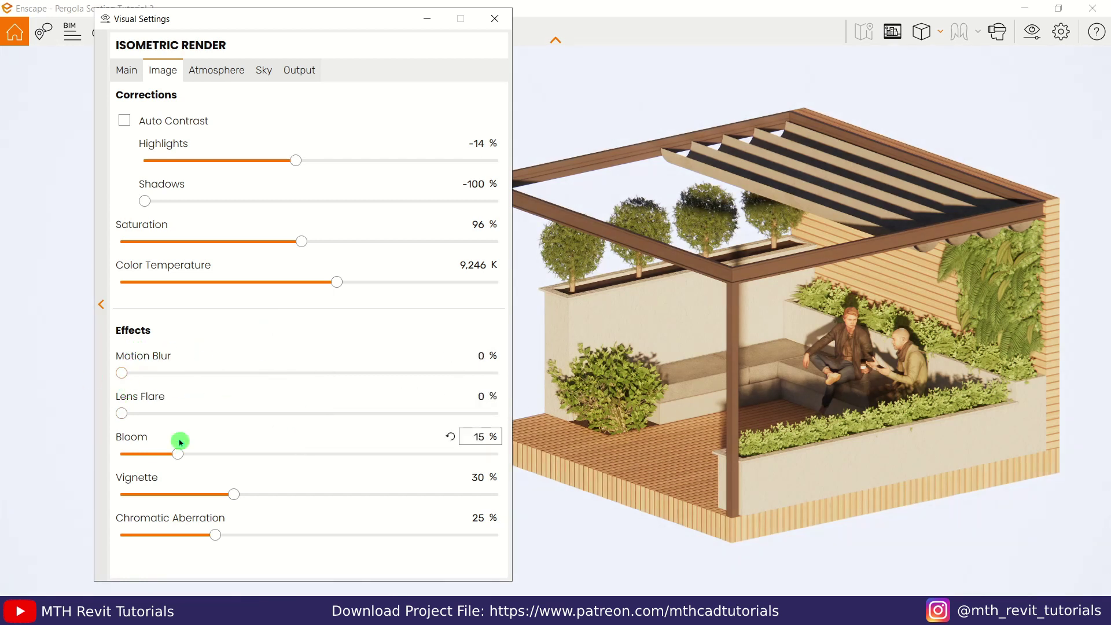
{"action": "left_click_drag", "start_coordinate": [178, 454], "coordinate": [118, 454]}
{"action": "left_click_drag", "start_coordinate": [233, 494], "coordinate": [118, 497]}
{"action": "left_click_drag", "start_coordinate": [215, 534], "coordinate": [122, 540]}
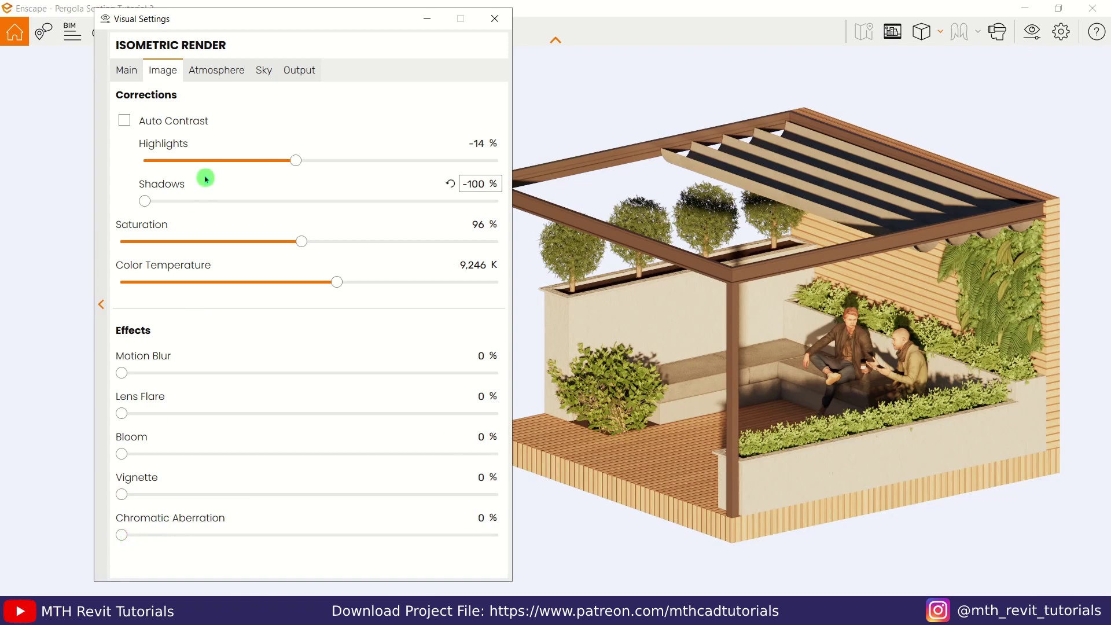
- Set the sun brightness to 15% and shadow sharpness to 0%, and minimize the visual settings
{"action": "left_click", "coordinate": [216, 71]}
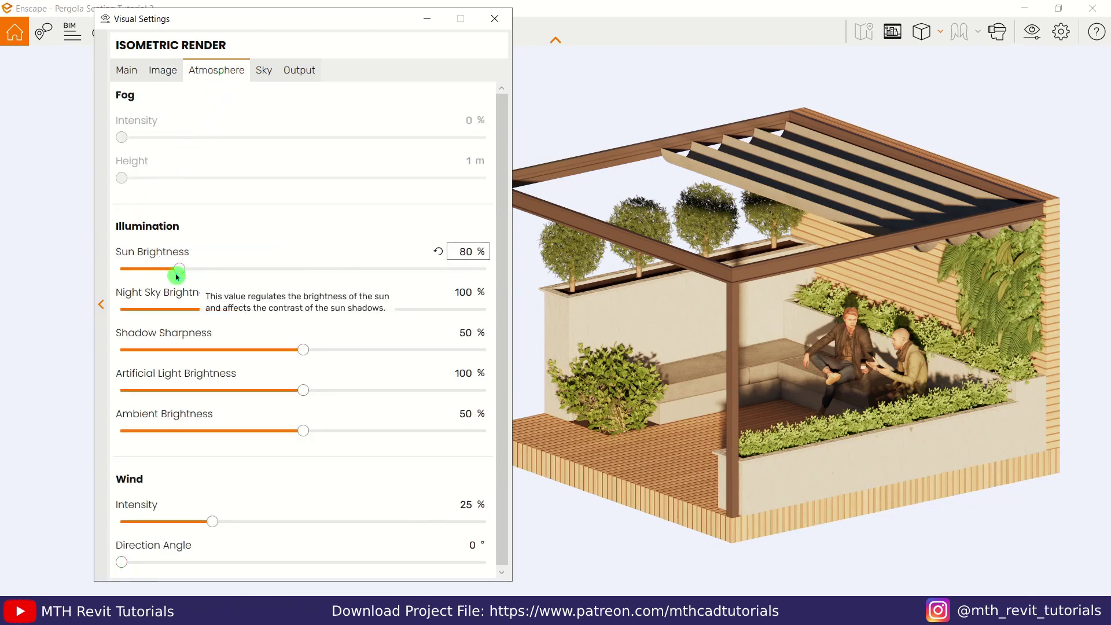
{"action": "left_click_drag", "start_coordinate": [179, 272], "coordinate": [134, 294]}
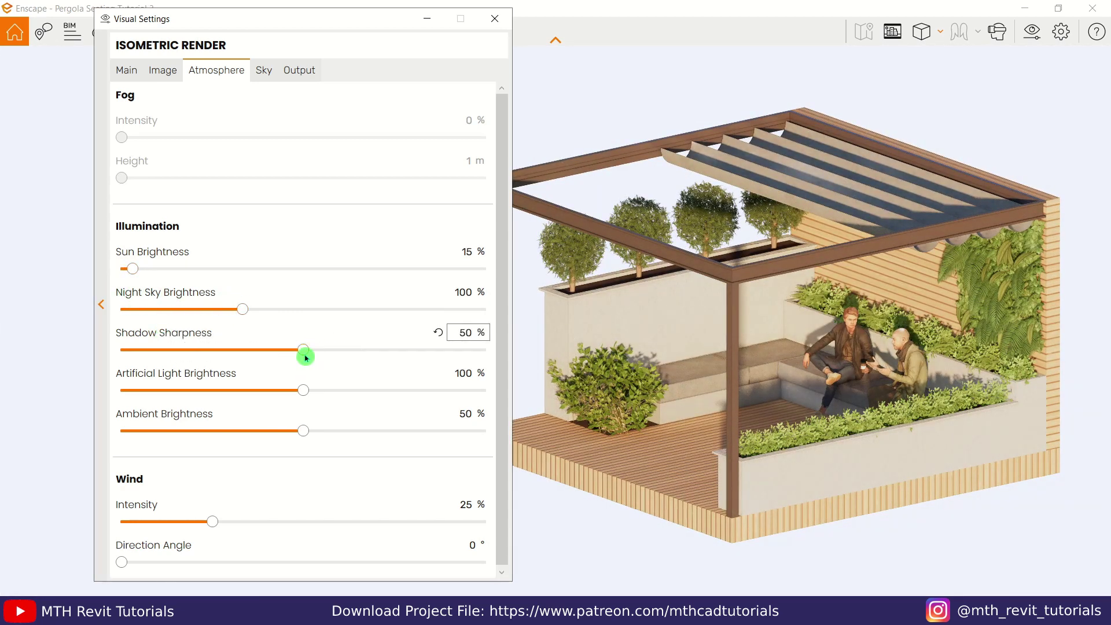
{"action": "left_click_drag", "start_coordinate": [302, 357], "coordinate": [111, 362]}
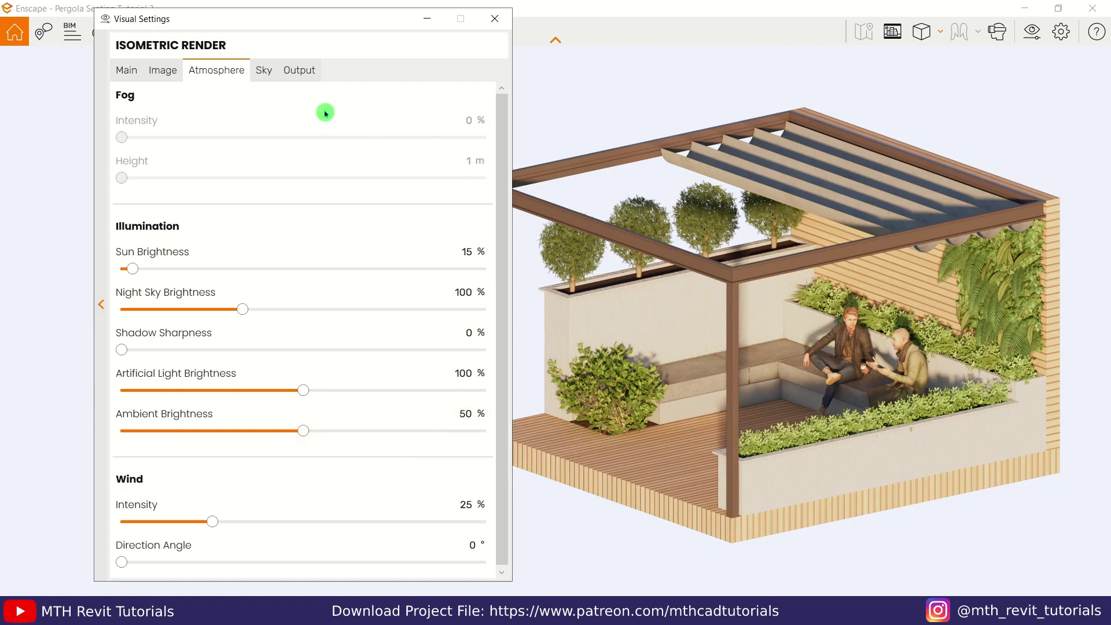
{"action": "left_click", "coordinate": [422, 21]}
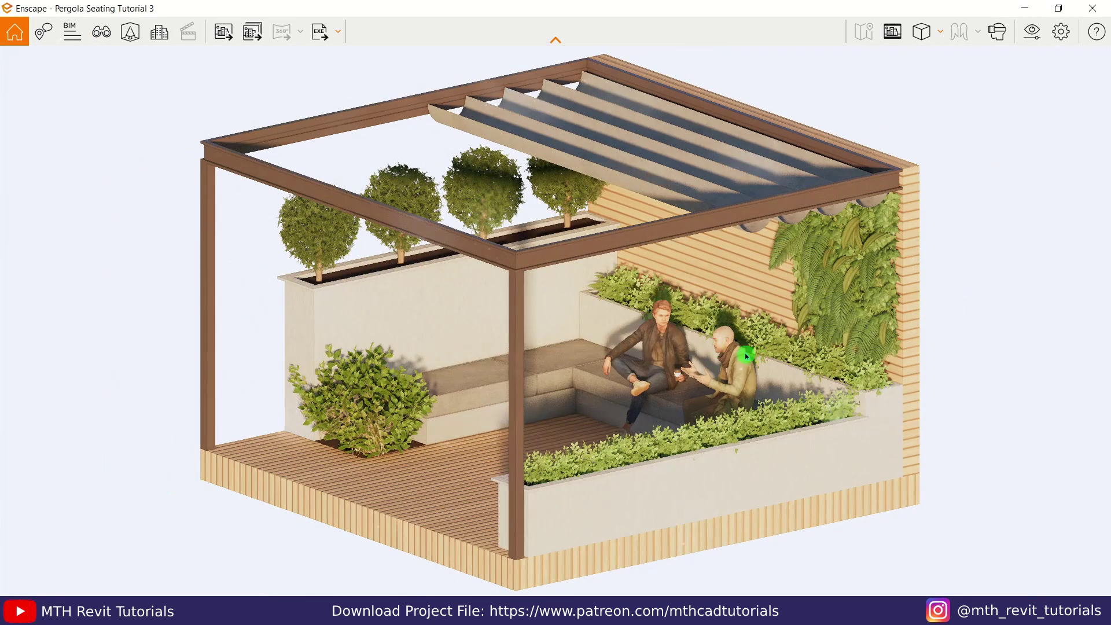
- Restore the visual settings and raise the rendering quality to Ultra
{"action": "mouse_move", "coordinate": [501, 572]}
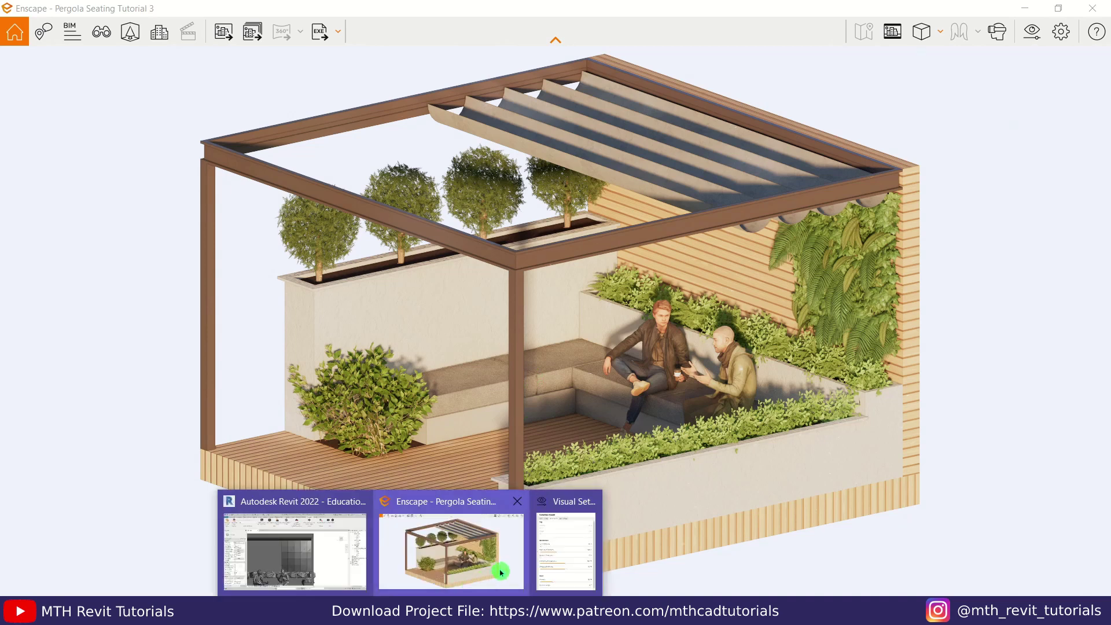
{"action": "left_click", "coordinate": [544, 549]}
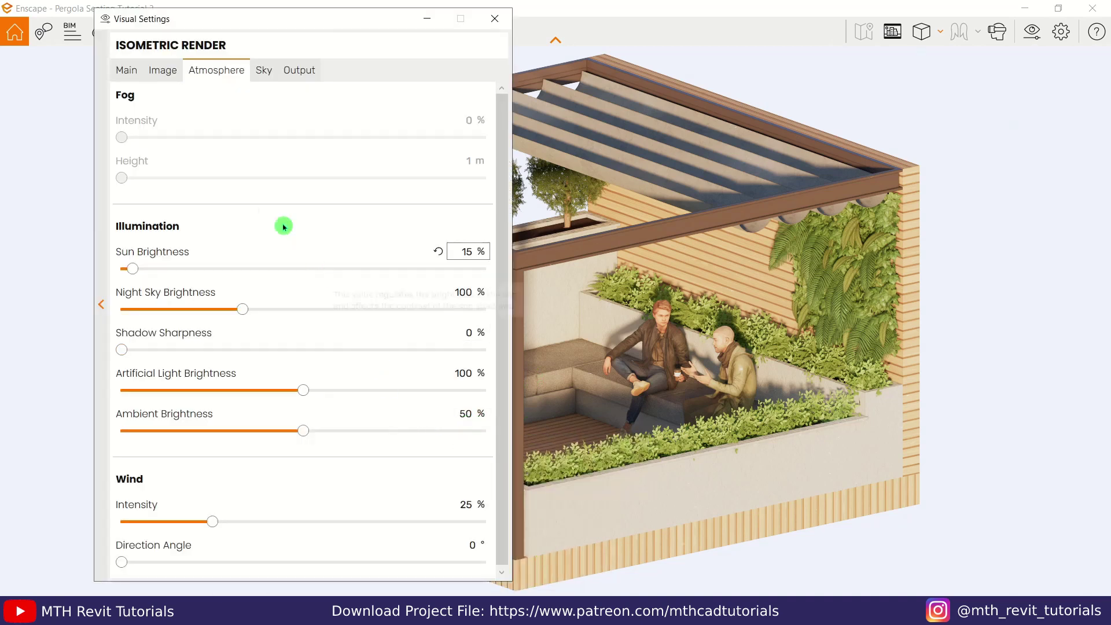
{"action": "left_click", "coordinate": [125, 72]}
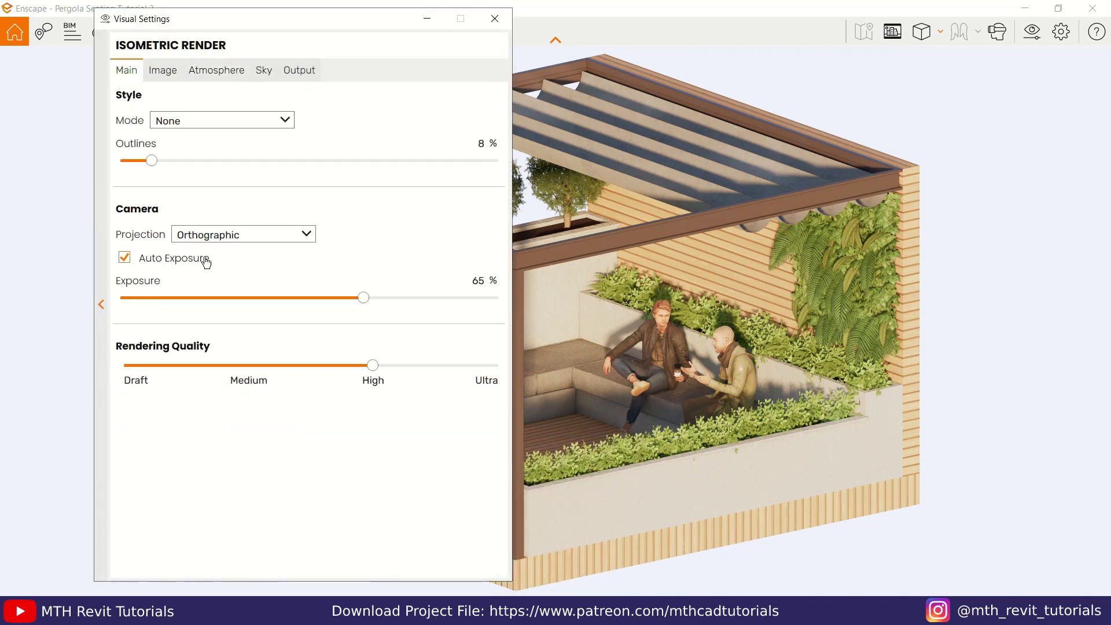
{"action": "left_click", "coordinate": [492, 375]}
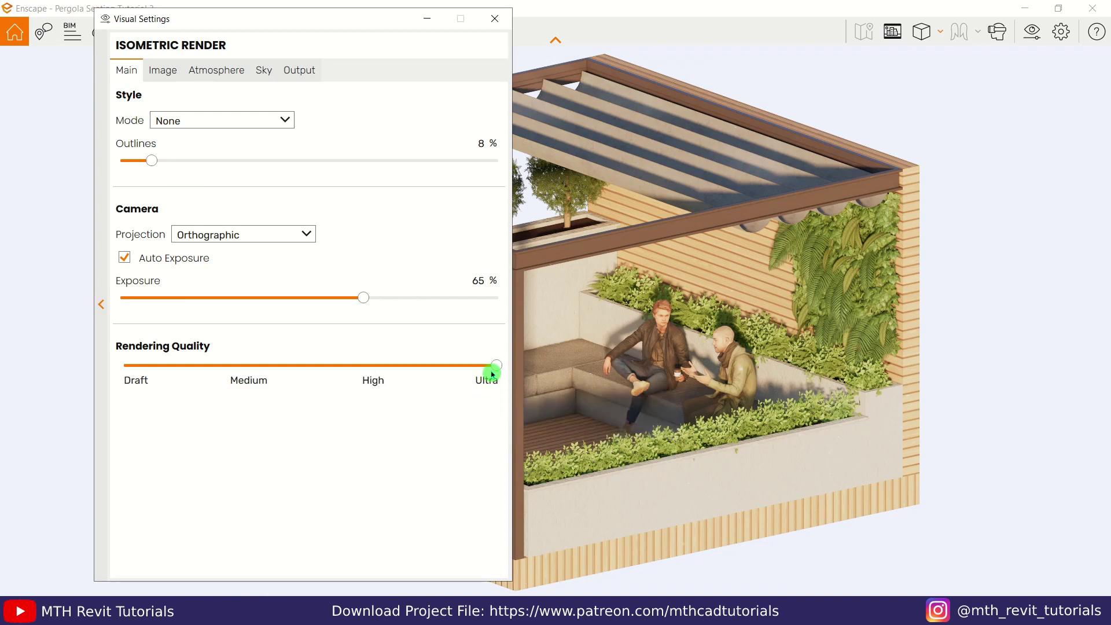
- Set the output resolution to Ultra HD and the file format to JPEG, and close the visual settings
{"action": "left_click", "coordinate": [301, 77]}
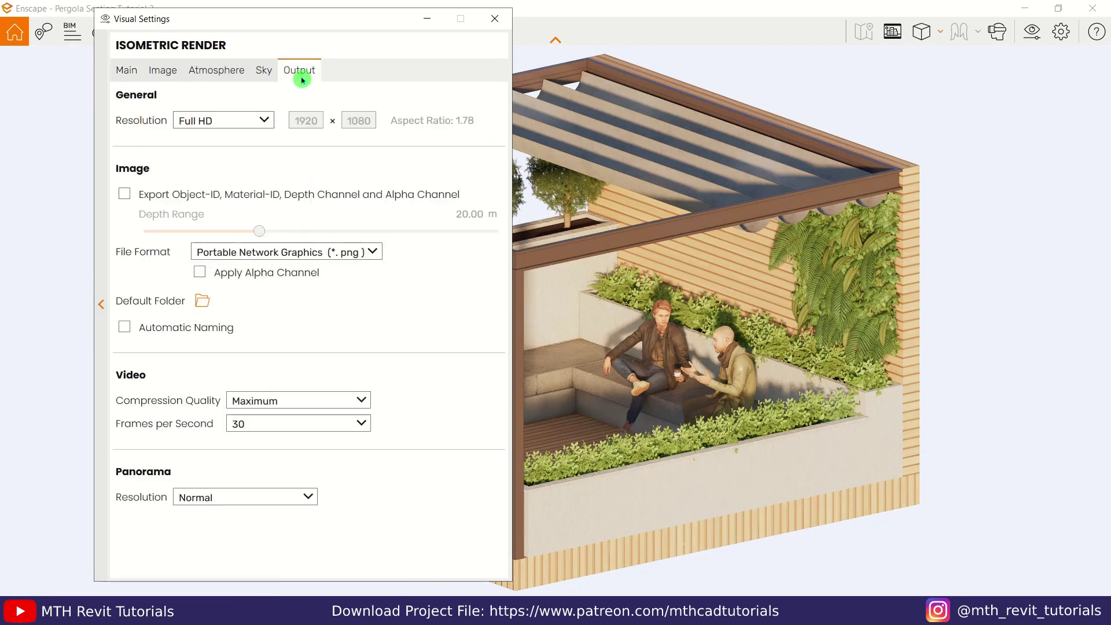
{"action": "left_click", "coordinate": [255, 126]}
{"action": "left_click", "coordinate": [245, 203]}
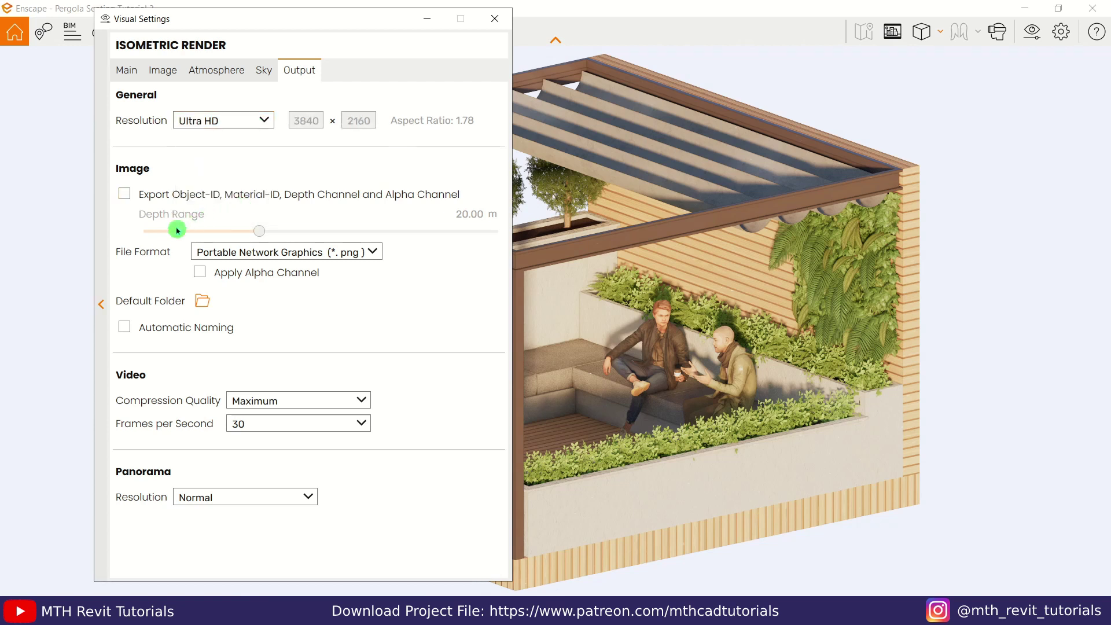
{"action": "left_click", "coordinate": [232, 257]}
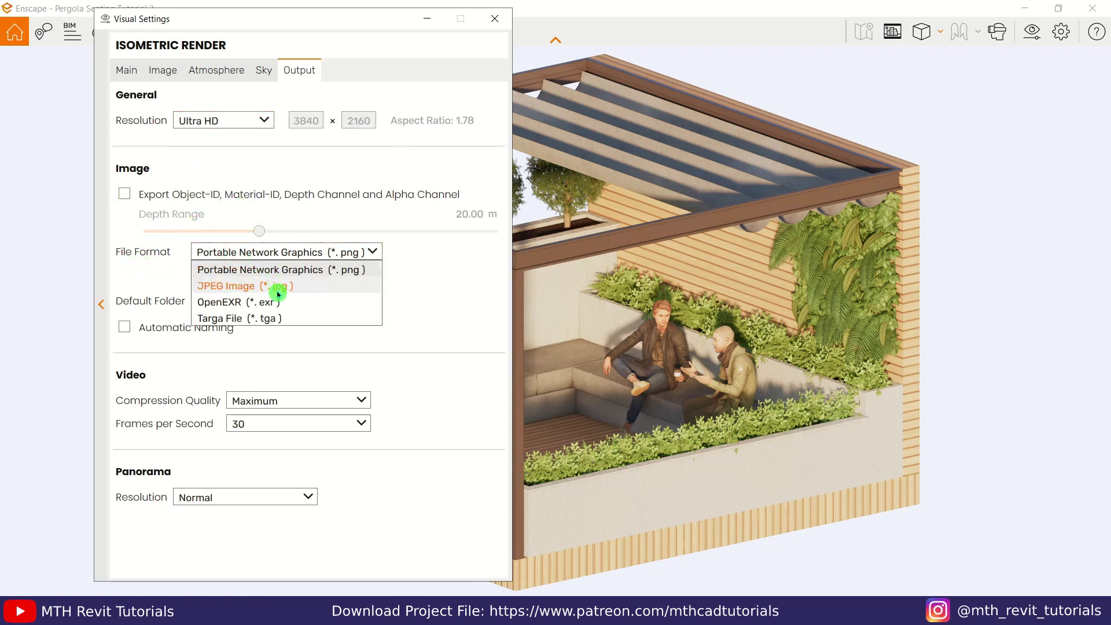
{"action": "left_click", "coordinate": [299, 295]}
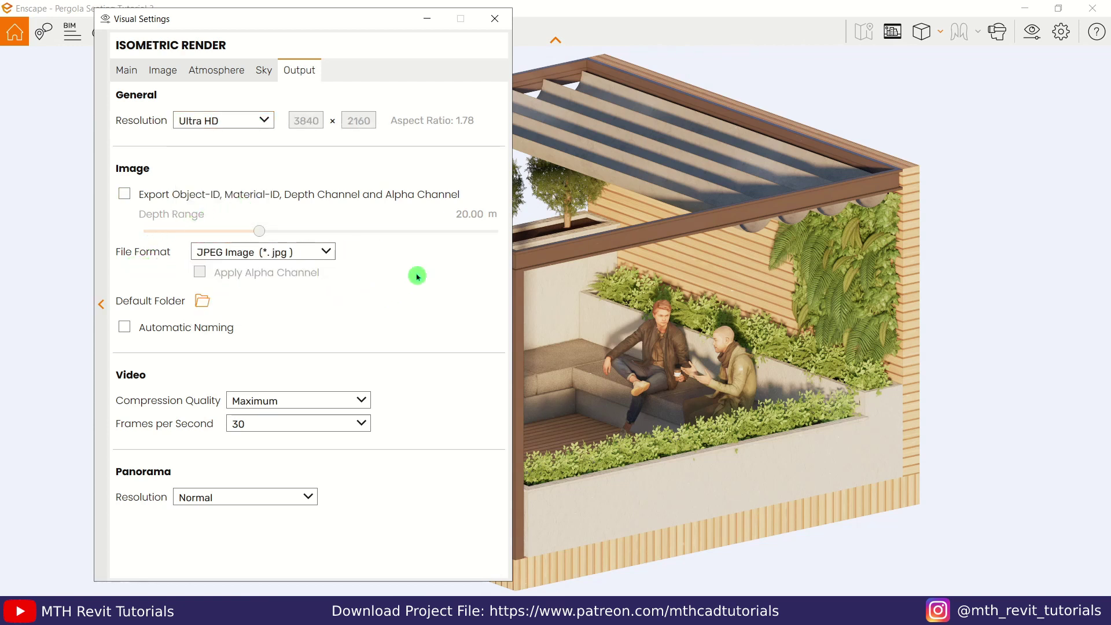
{"action": "left_click", "coordinate": [495, 18]}
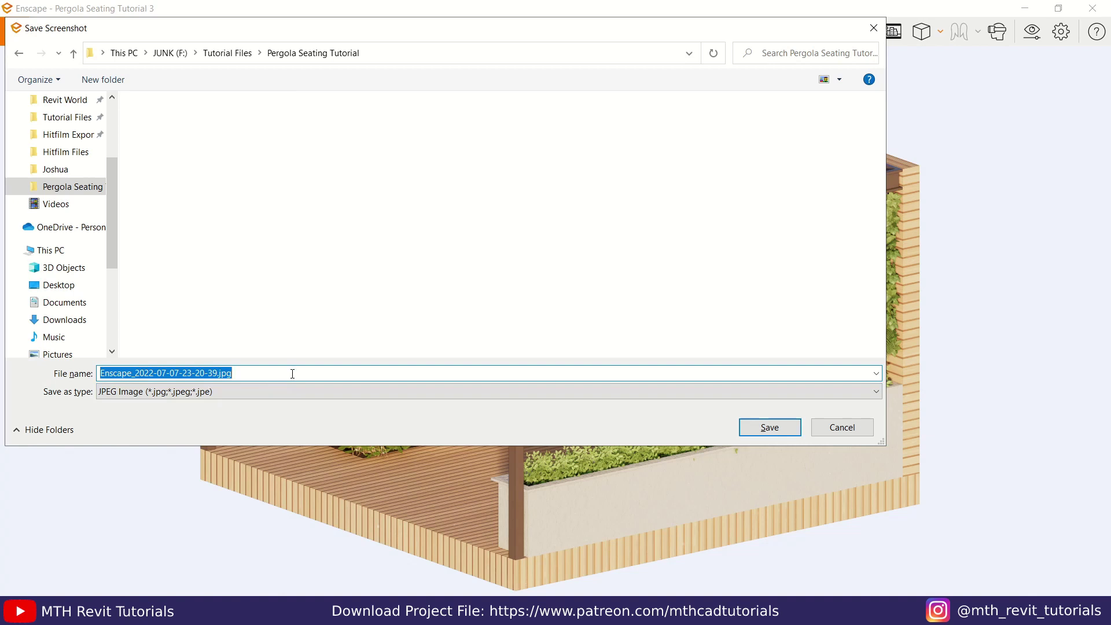
- Save the rendered screenshot in the Pergola Seating Tutorial folder as Pergola Seating Isometric View
{"action": "type", "text": "Pergola Seating "}
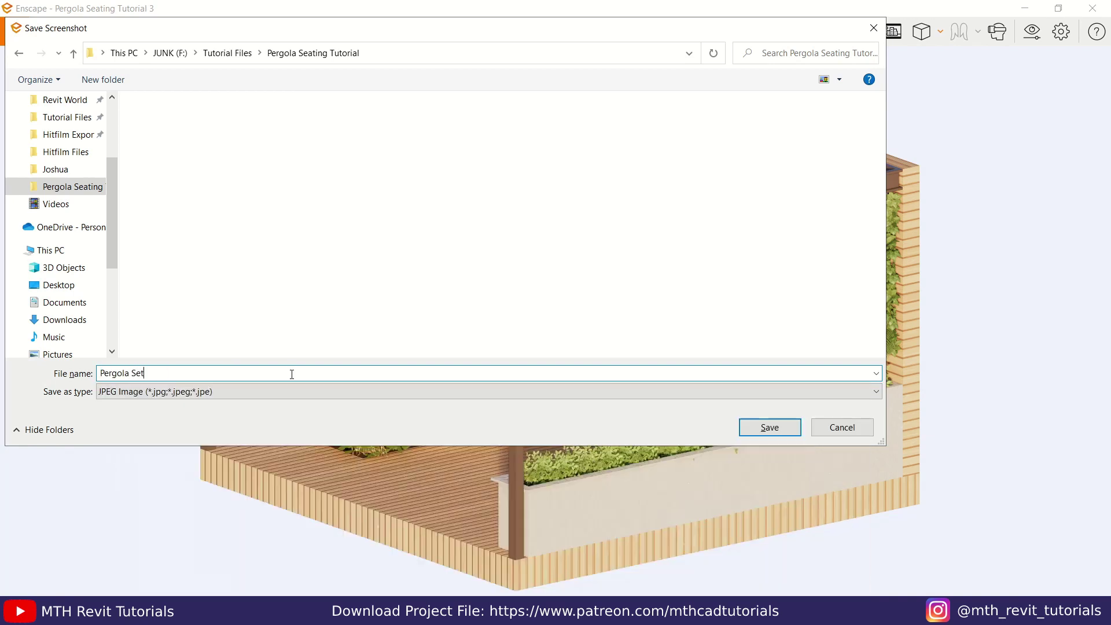
{"action": "type", "text": "Islometric View"}
{"action": "left_click", "coordinate": [757, 428]}
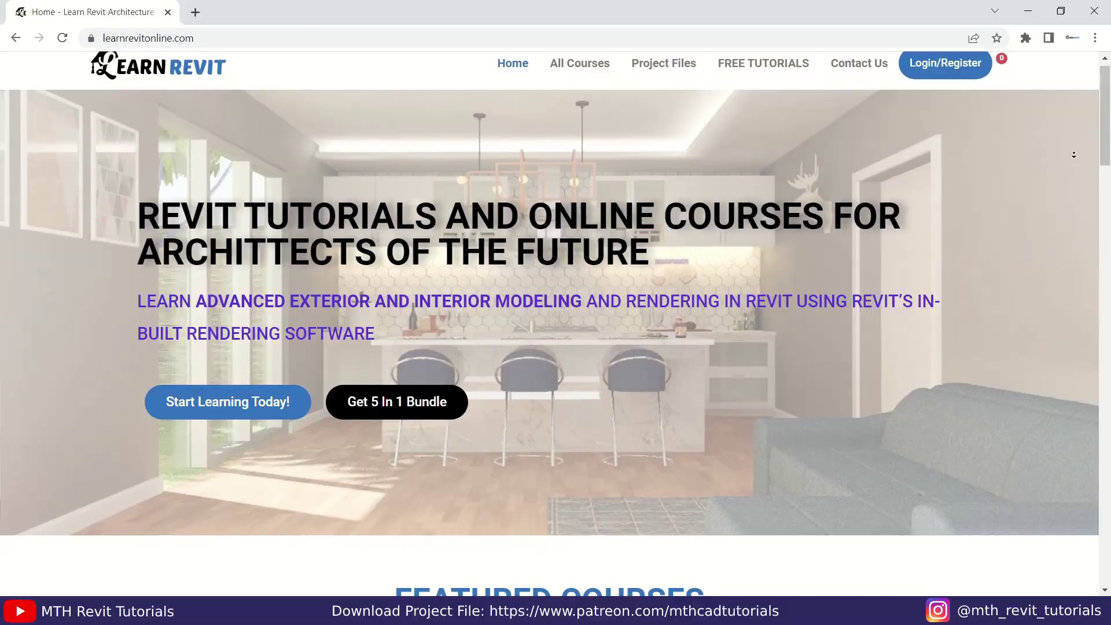
{"action": "scroll", "coordinate": [1074, 155], "scroll_direction": "down", "scroll_amount": 8}
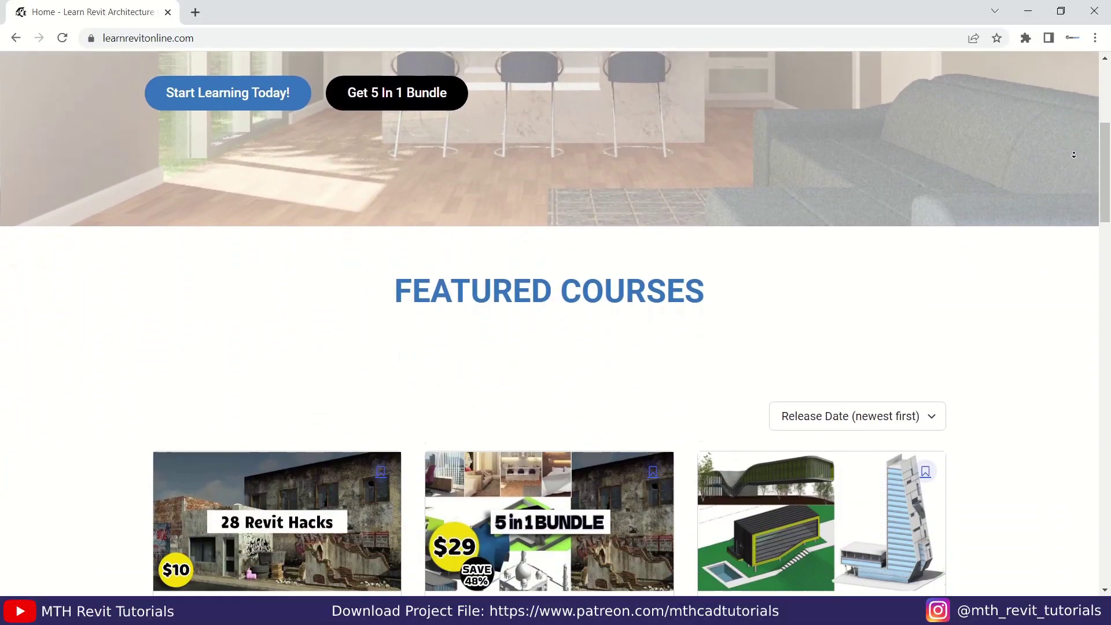